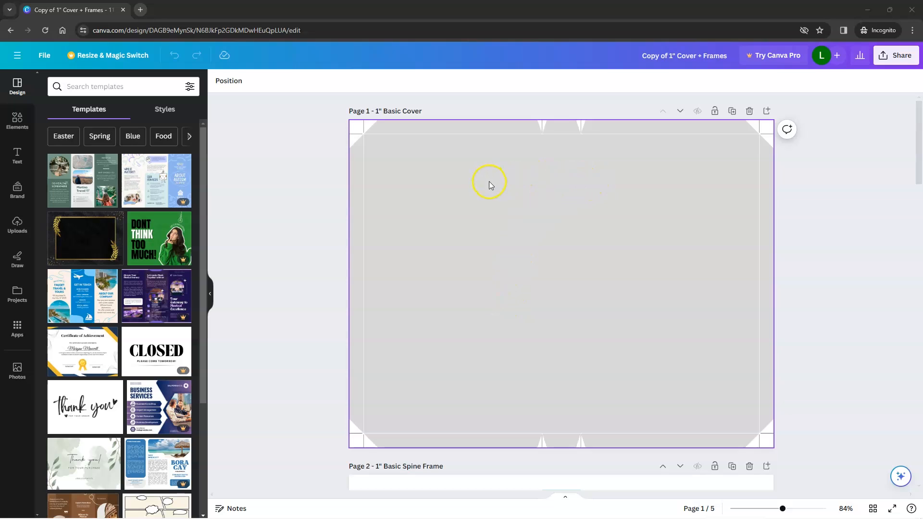
Review the cover, spine frame and cover inlay template pages of the 1" Cover + Frames design
scroll(803, 261, down, 4)
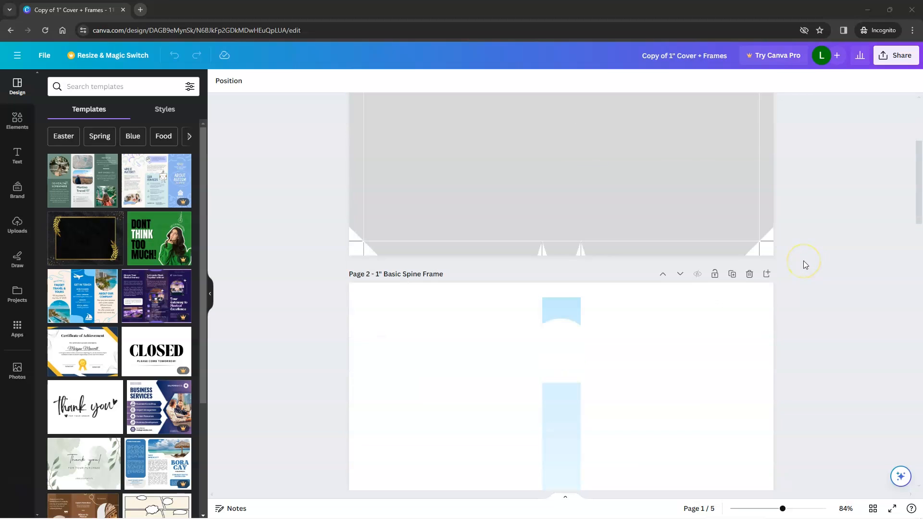
scroll(804, 261, down, 2)
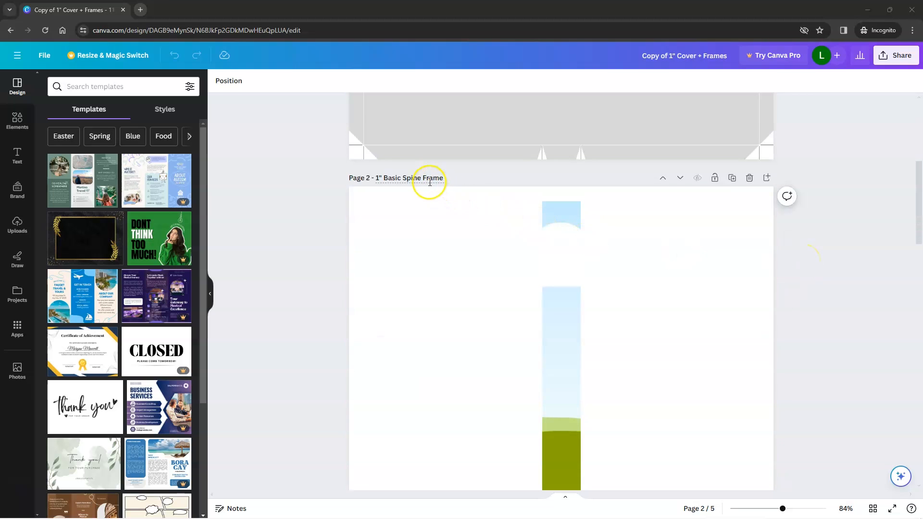
scroll(417, 226, down, 3)
scroll(411, 253, down, 3)
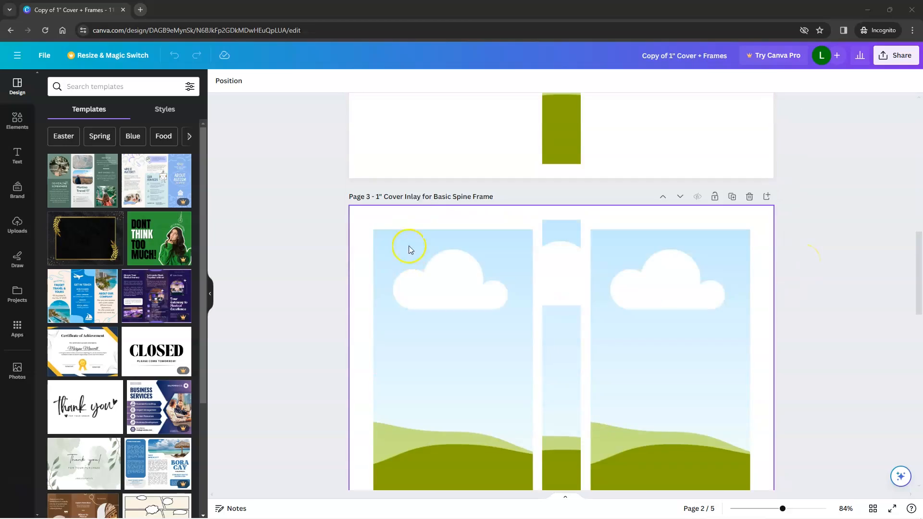
scroll(414, 214, down, 8)
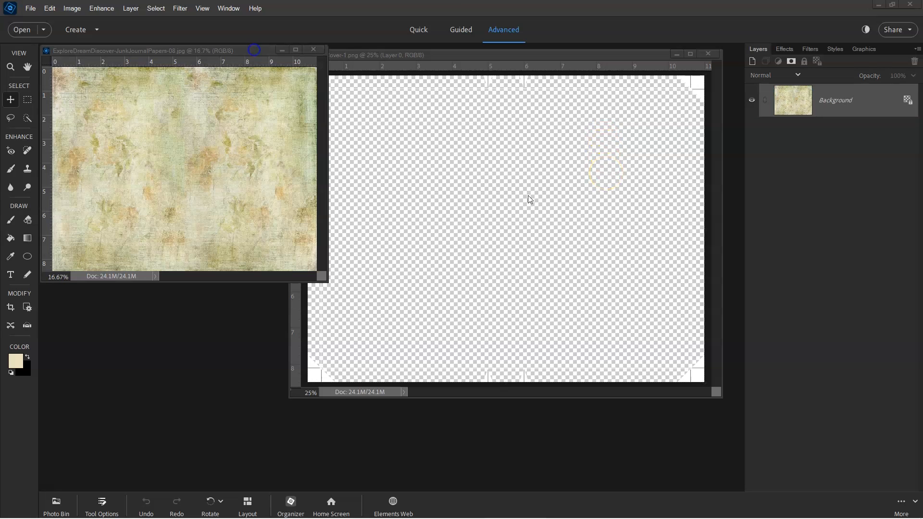
In Photoshop Elements, add the ExploreDreamDiscover-JunkJournalPapers-08 paper to StandardCover-1, place it beneath the cover template layer, and minimize the paper image
drag(240, 53, 263, 90)
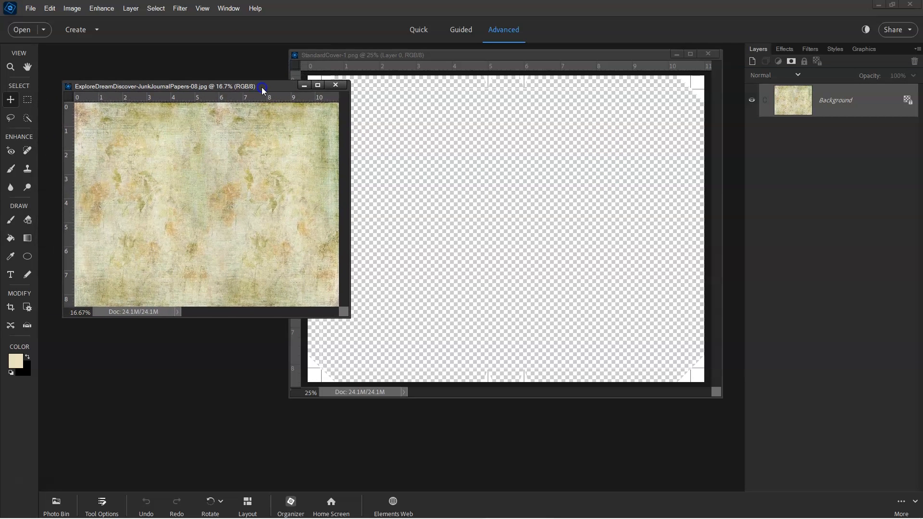
drag(251, 176, 552, 189)
drag(785, 115, 787, 159)
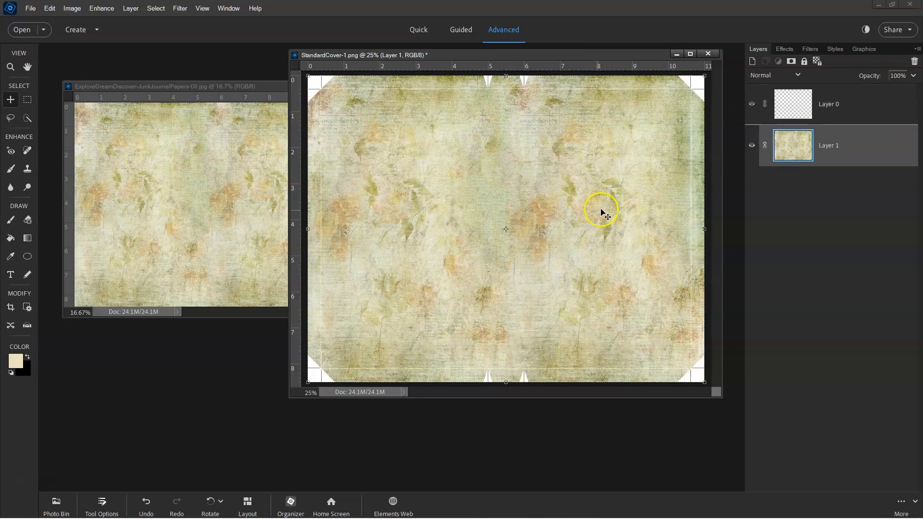
click(220, 206)
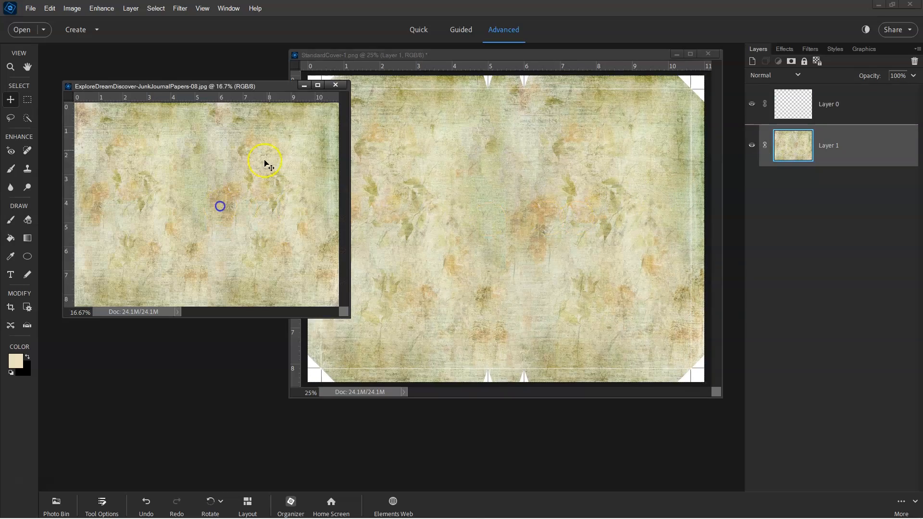
click(302, 85)
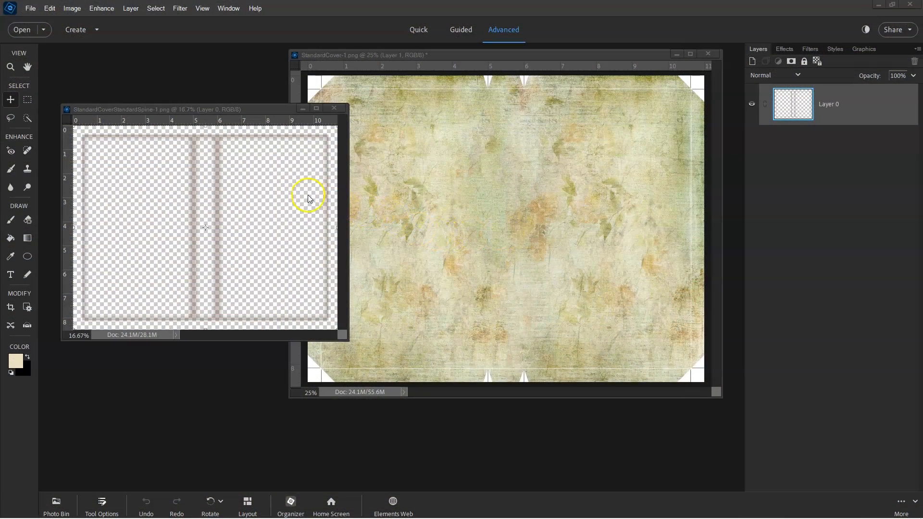
Add the StandardCoverStandardSpine-1 border to StandardCover-1, aligned with the cover, and minimize the border image
click(282, 186)
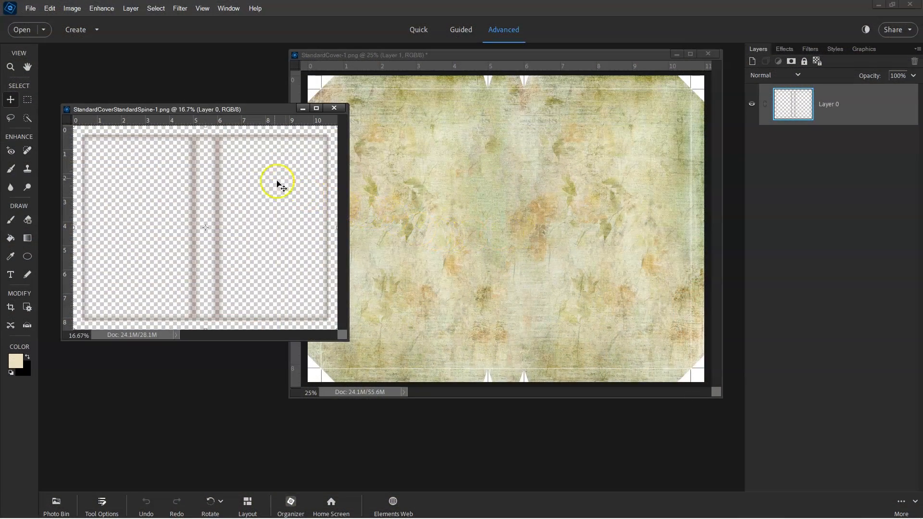
drag(221, 166, 543, 140)
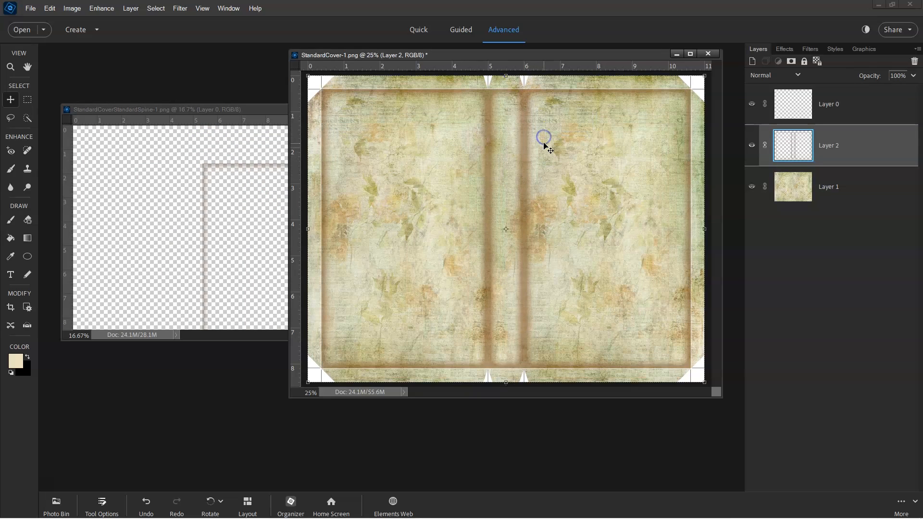
click(243, 202)
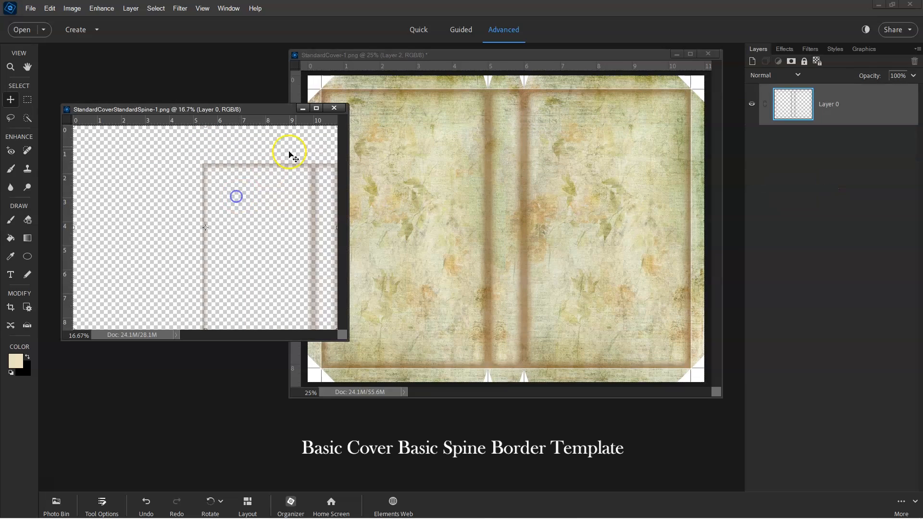
click(304, 108)
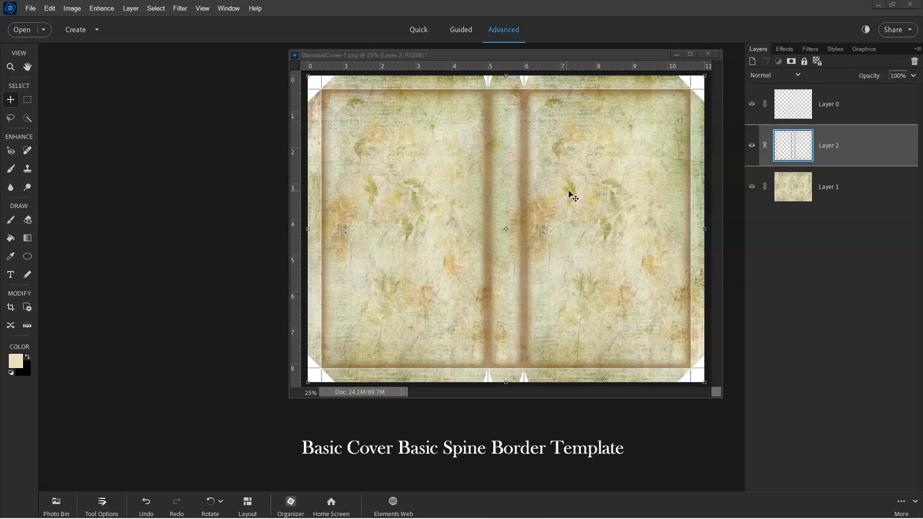
Move the border layer above the cover template layer and reduce its opacity to 60%
drag(787, 149, 797, 111)
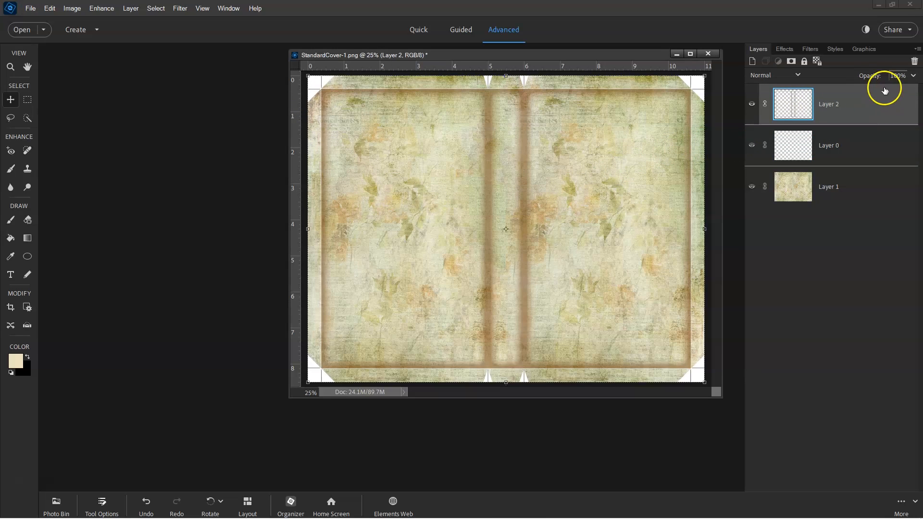
click(912, 75)
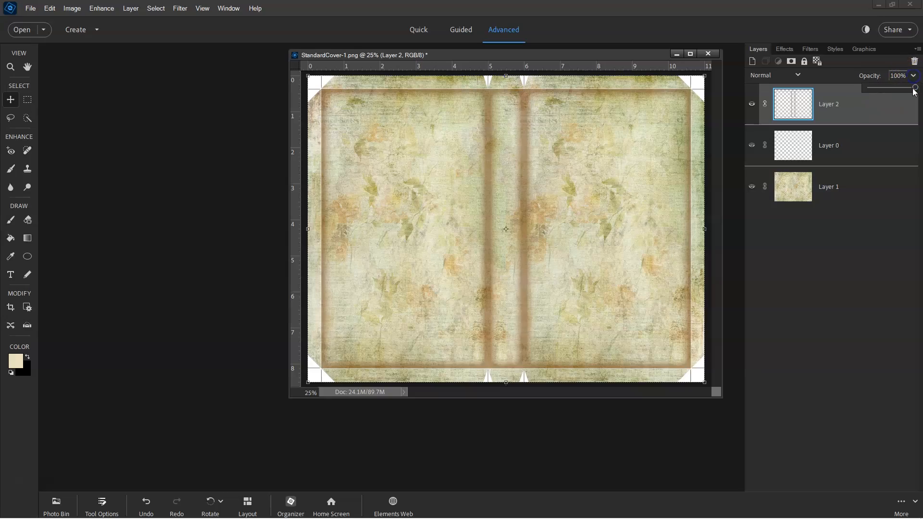
drag(902, 89, 900, 89)
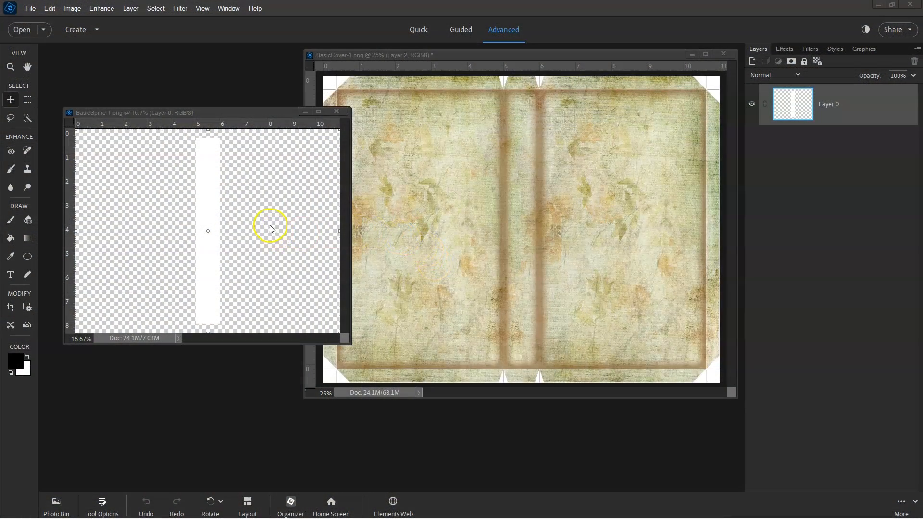
Add the BasicSpine-1 spine shape to BasicCover-1 as the uppermost layer, hide the border layer, and minimize the spine image
drag(212, 189, 530, 153)
click(791, 145)
click(752, 145)
click(791, 109)
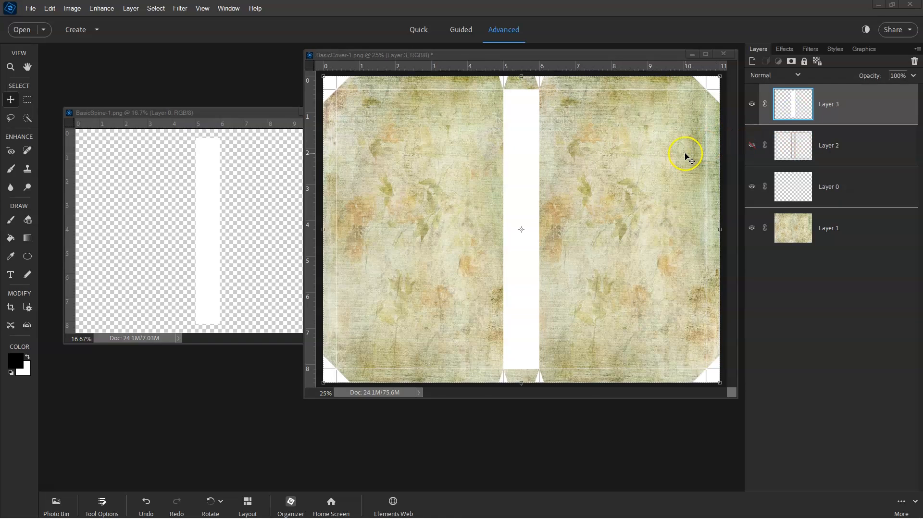
drag(448, 226, 304, 133)
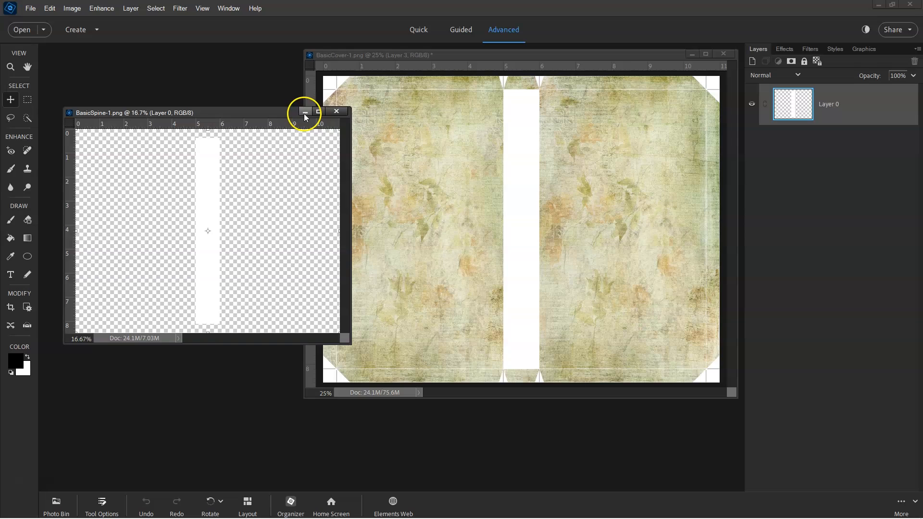
click(305, 114)
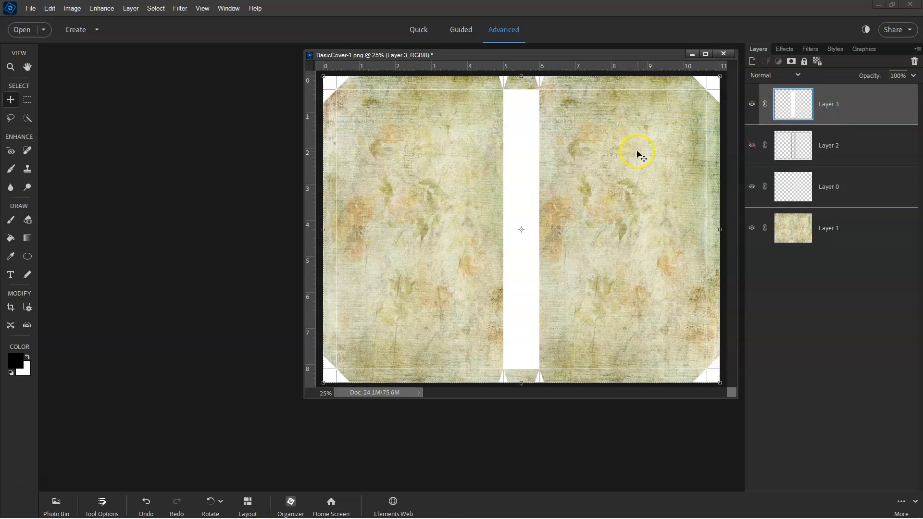
Place the pink ExploreDreamDiscover-JunkJournalPapers-10 paper above the white spine shape and clip it to that shape
drag(246, 219, 510, 176)
click(203, 235)
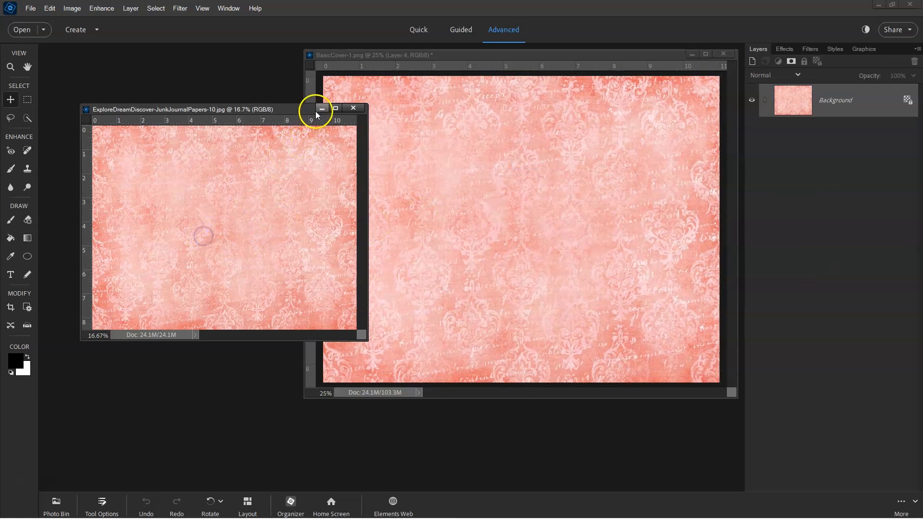
click(361, 109)
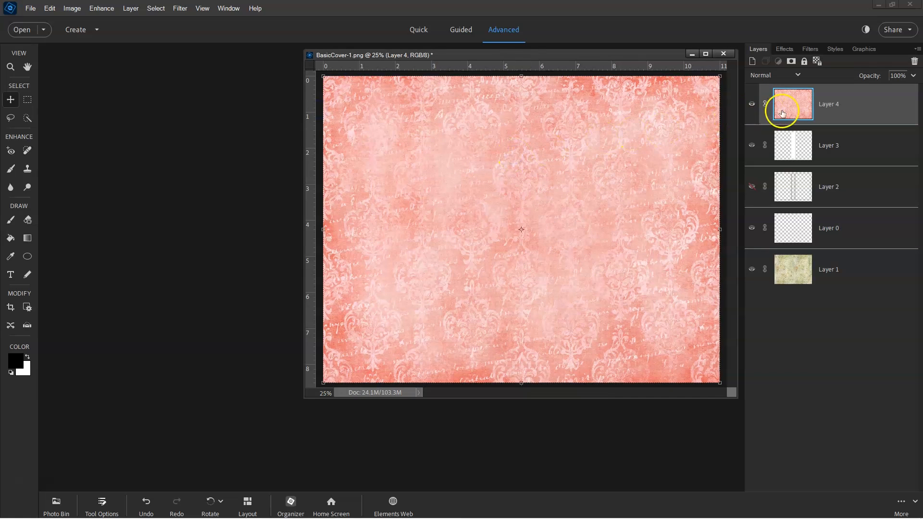
right_click(869, 110)
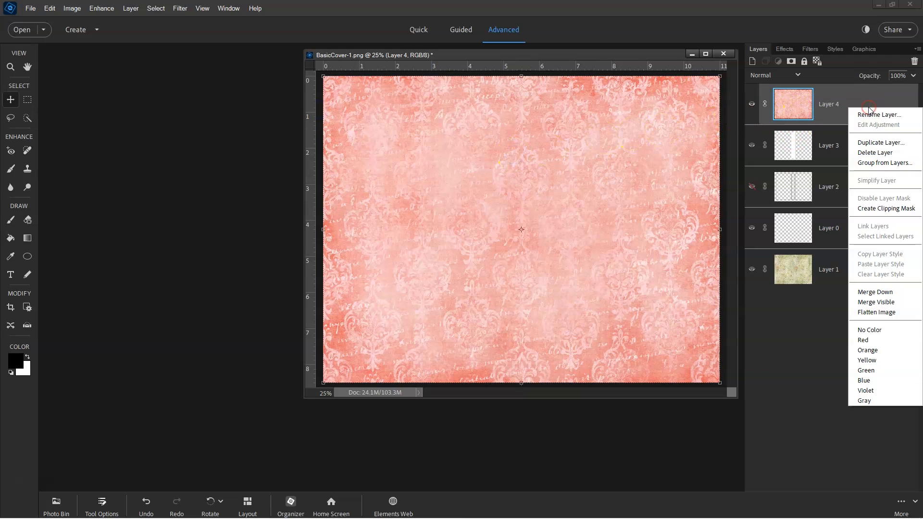
click(882, 208)
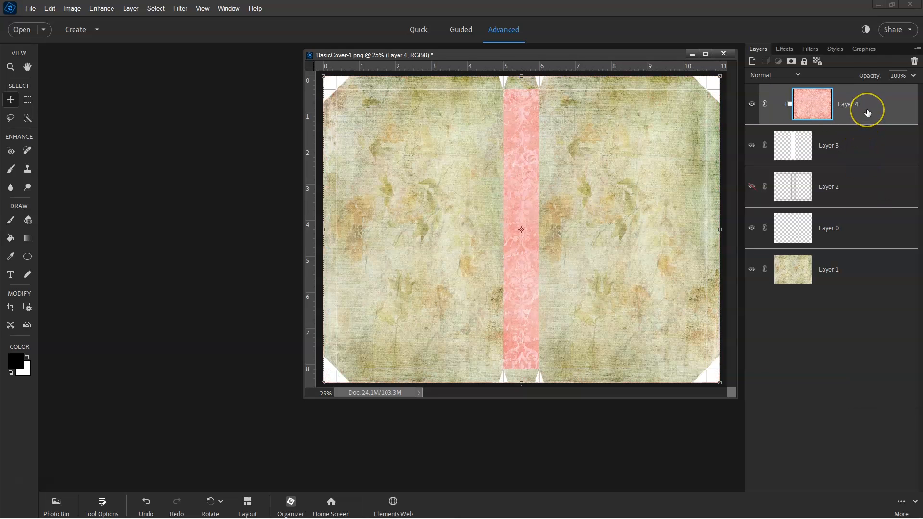
Toggle the visibility of the spine shape and the pink paper layers to examine the clipping mask
click(837, 152)
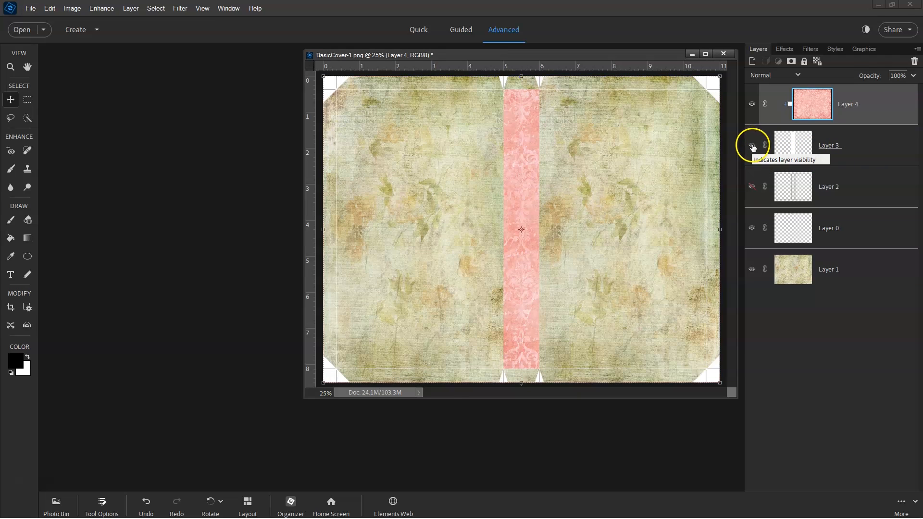
click(752, 146)
click(753, 146)
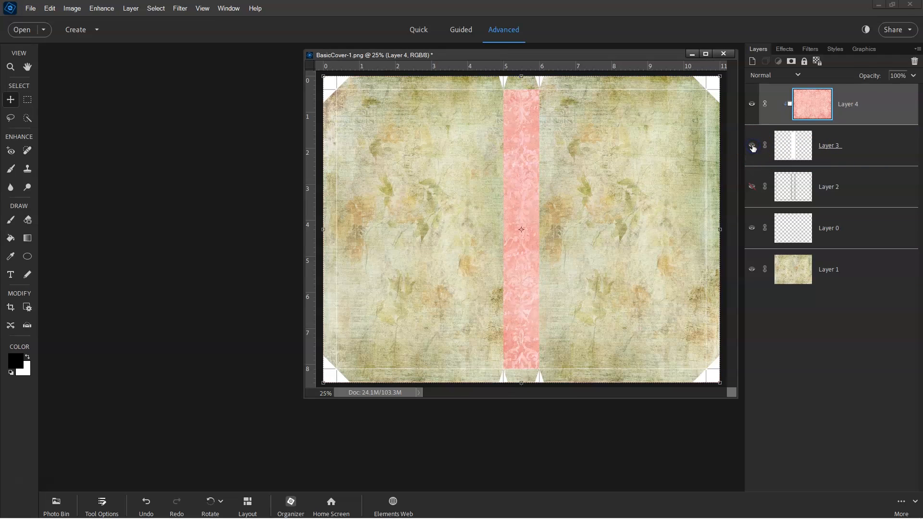
click(752, 104)
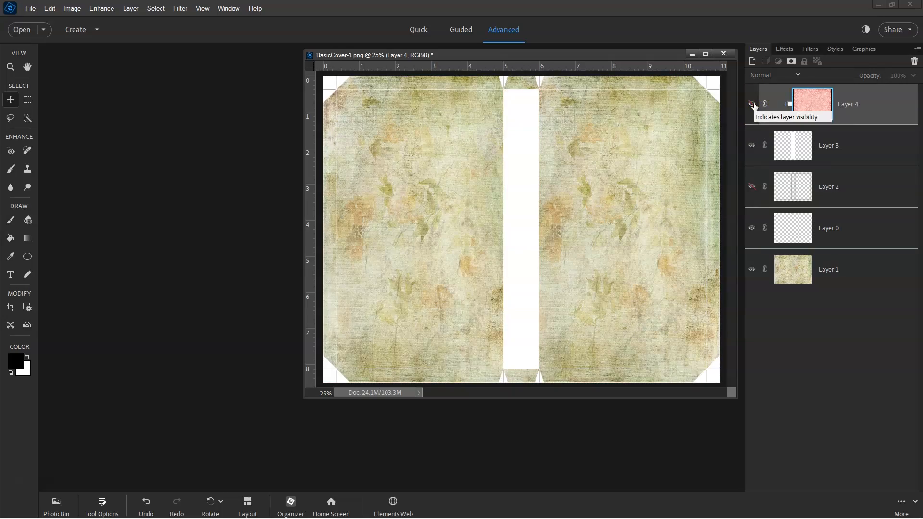
click(752, 105)
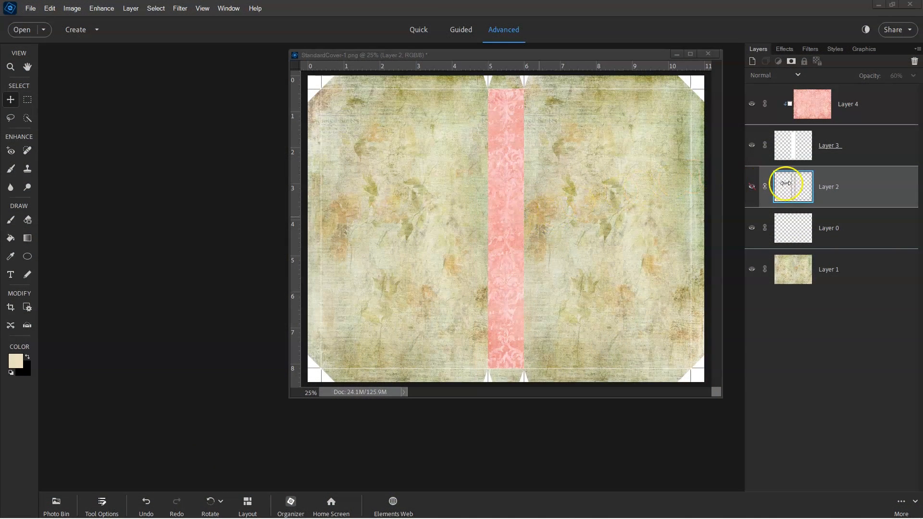
Move the border layer above the clipped pink spine paper and make it visible
drag(785, 184, 788, 92)
click(752, 104)
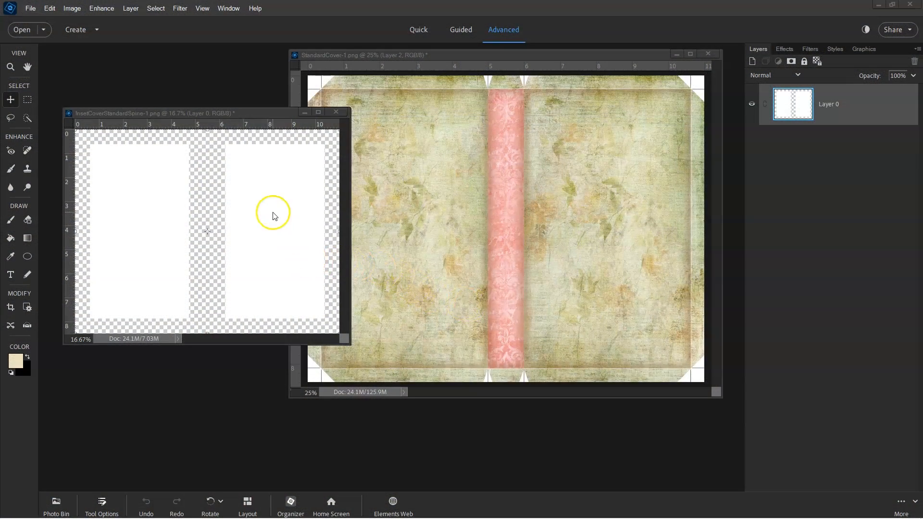
Add the InsetCoverStandardSpine-1 inlay shapes to StandardCover-1 as the uppermost layer, minimize the inlay image, and hide the border layer
drag(284, 212, 644, 214)
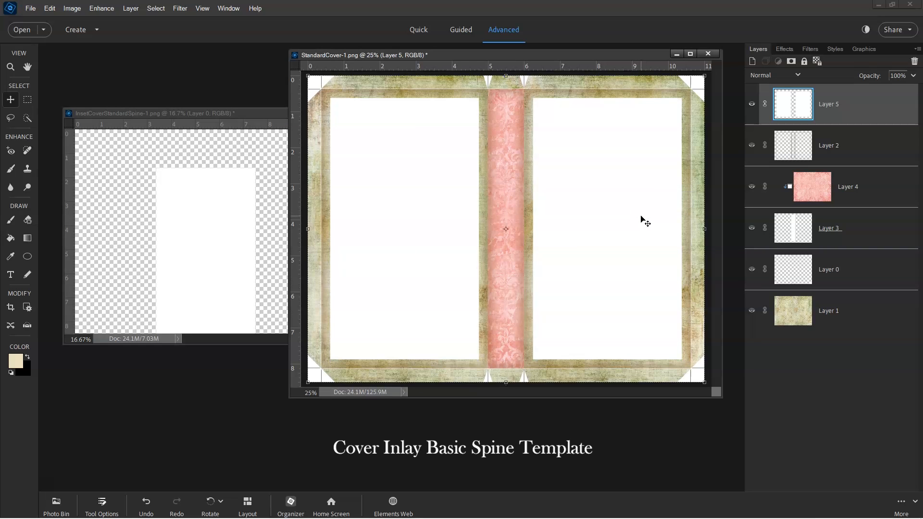
click(259, 212)
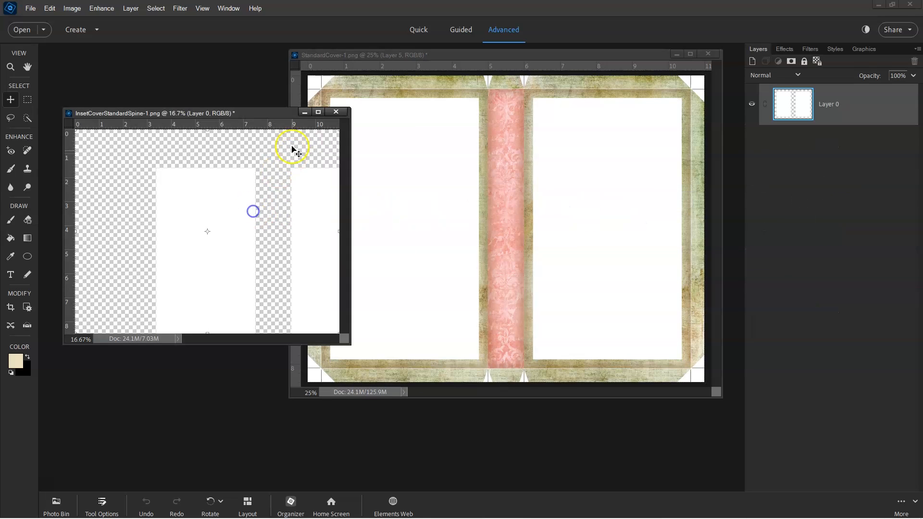
click(305, 114)
click(574, 212)
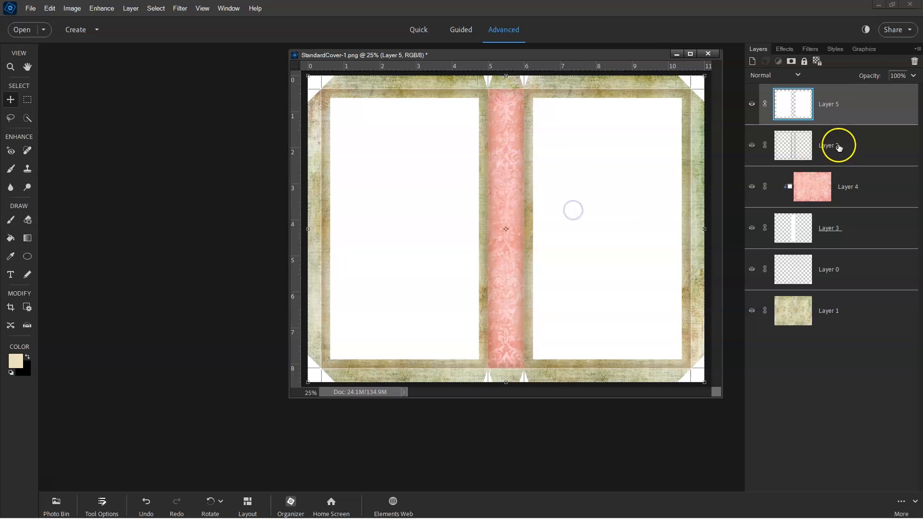
click(751, 145)
click(793, 148)
click(790, 106)
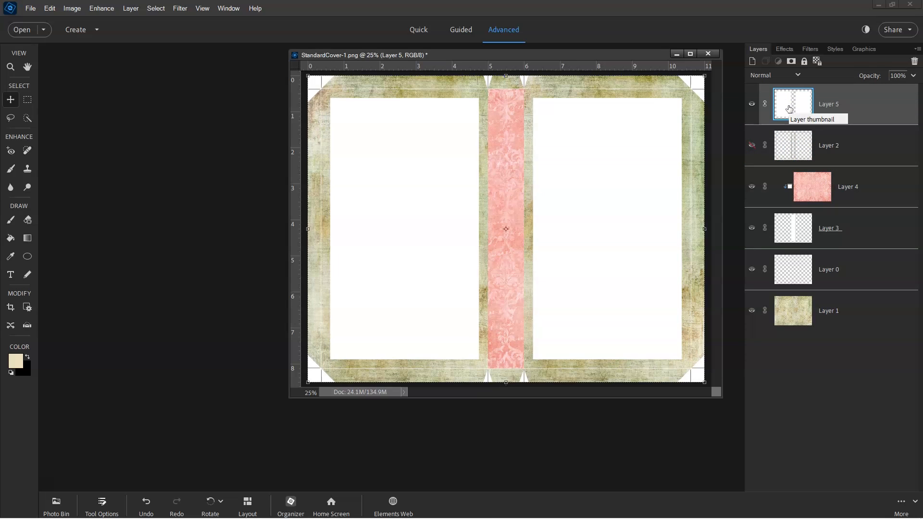
Place the rose-patterned ExploreDreamDiscover-JunkJournalPapers-07 paper over the inlay shapes in StandardCover-1 and minimize the paper image
drag(785, 115, 500, 221)
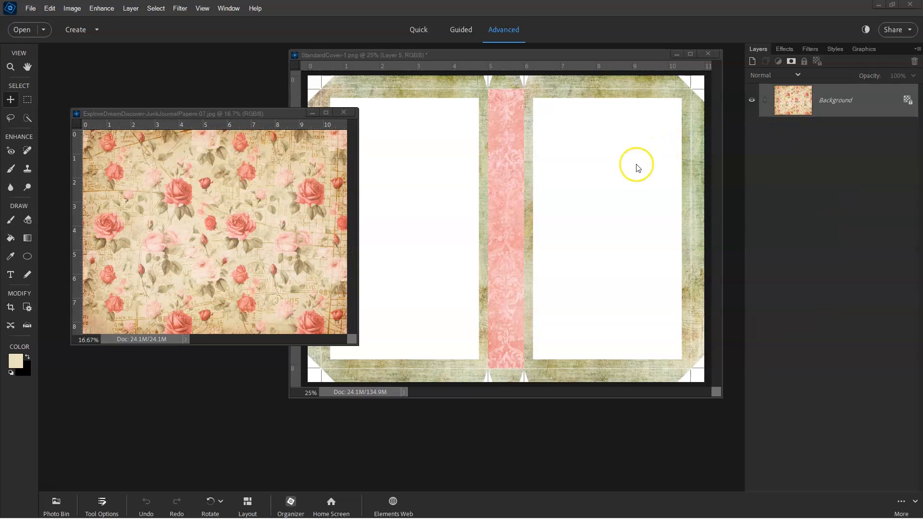
click(272, 230)
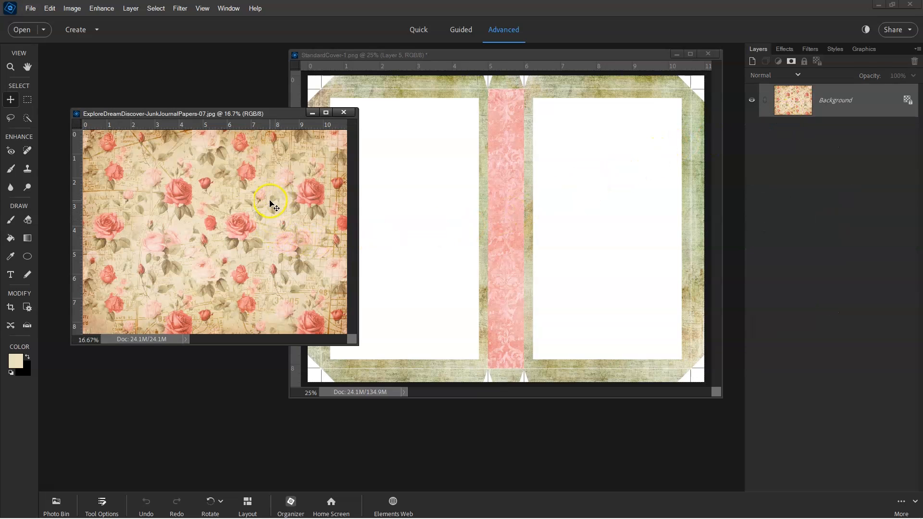
drag(271, 205, 586, 186)
click(217, 238)
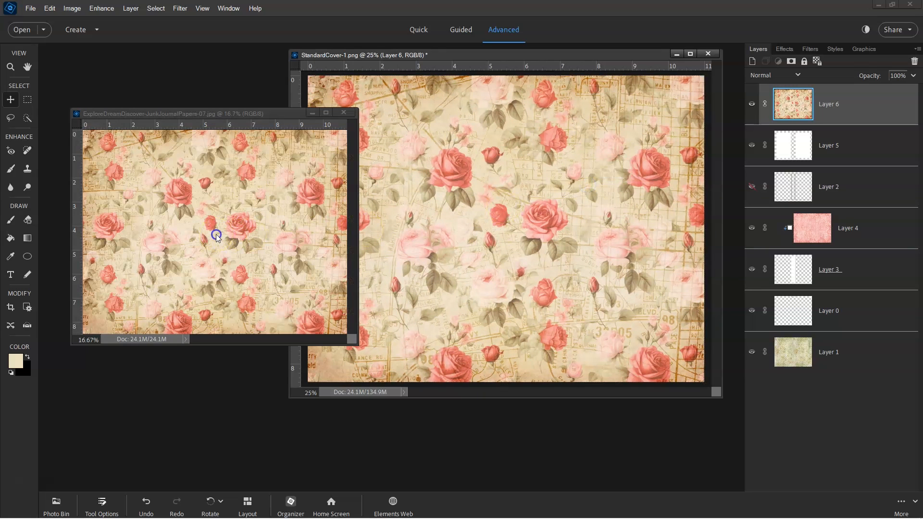
click(312, 113)
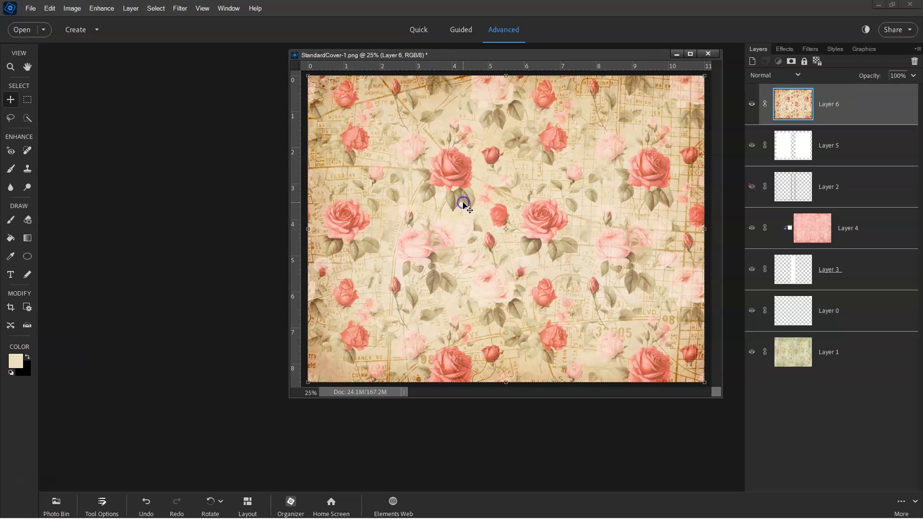
Clip the rose paper to the cover inlay shapes, and overlay the InsetCoverStandardSpine-1 border on StandardCover-1, minimizing the border image
right_click(868, 107)
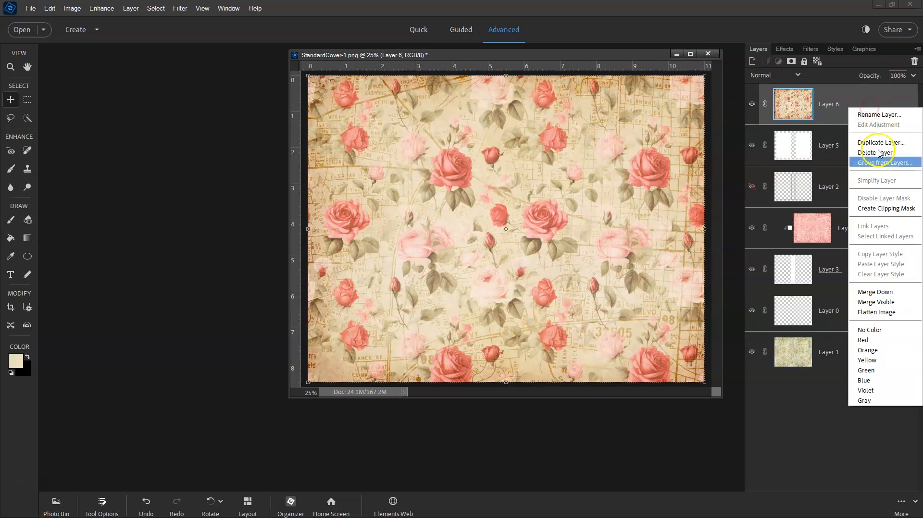
click(883, 208)
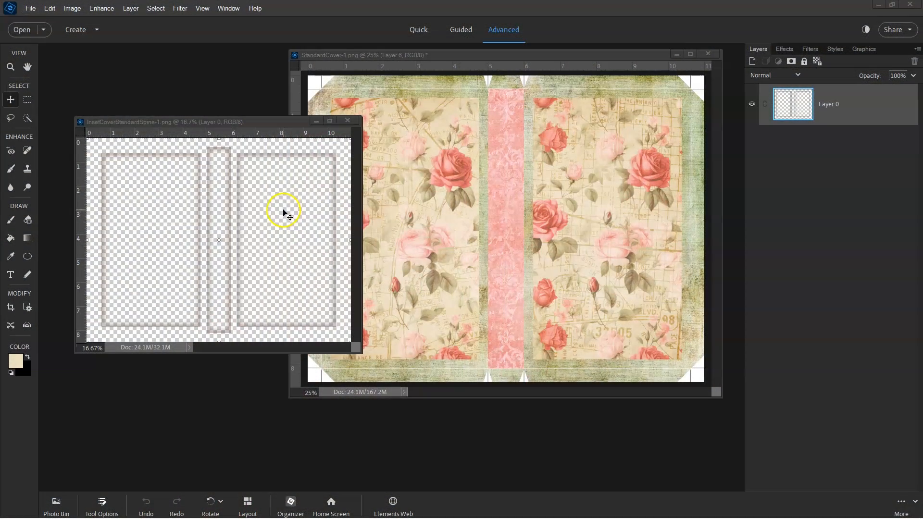
drag(278, 199, 574, 164)
click(316, 121)
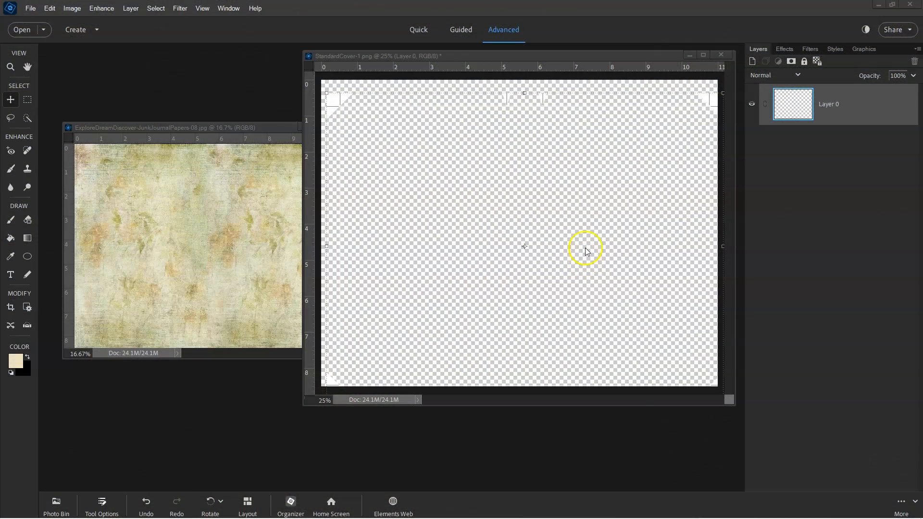
Align the StandardCover-1 template with its canvas and place the ExploreDreamDiscover-JunkJournalPapers-08 paper beneath the template layer, minimizing the paper image
drag(550, 201, 541, 190)
click(582, 211)
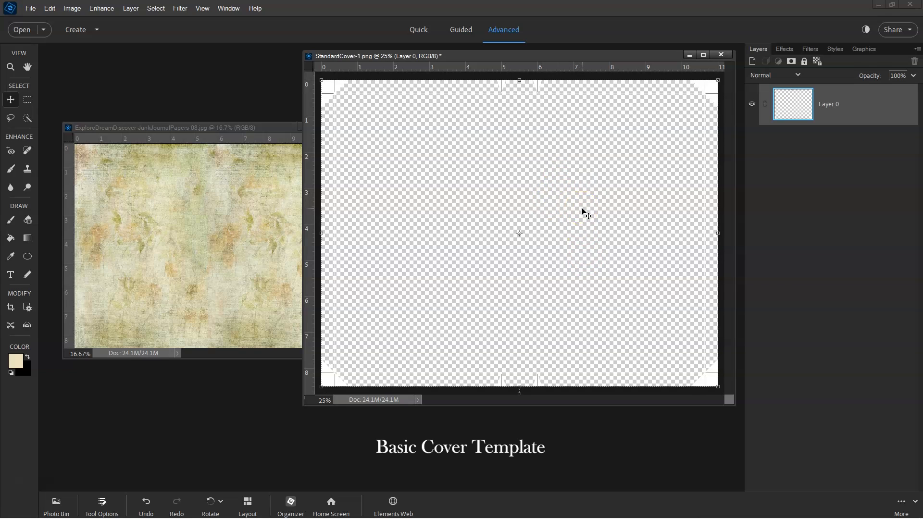
click(267, 265)
drag(274, 243, 473, 235)
drag(422, 251, 574, 241)
click(243, 248)
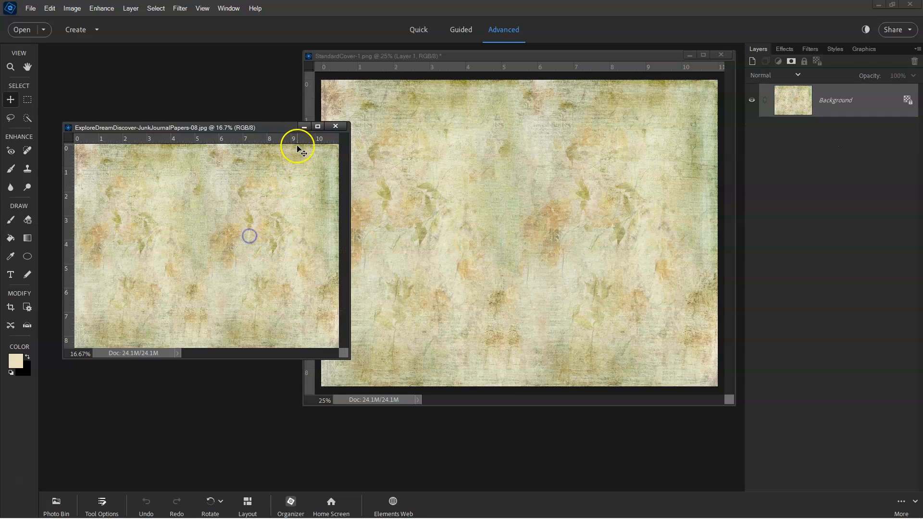
click(301, 127)
click(482, 228)
drag(795, 109, 792, 150)
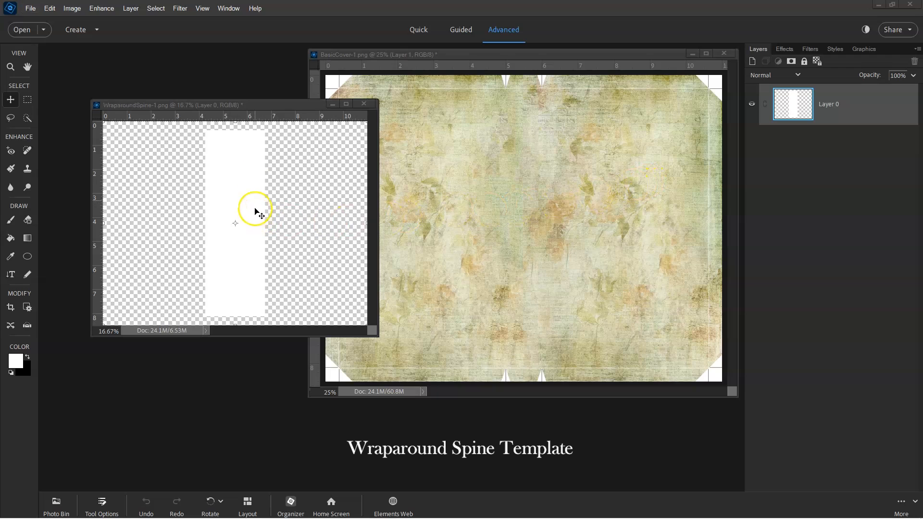
Add the white WraparoundSpine-1 shape to BasicCover-1 as the uppermost layer and minimize the spine image
drag(256, 211, 531, 208)
scroll(537, 207, down, 1)
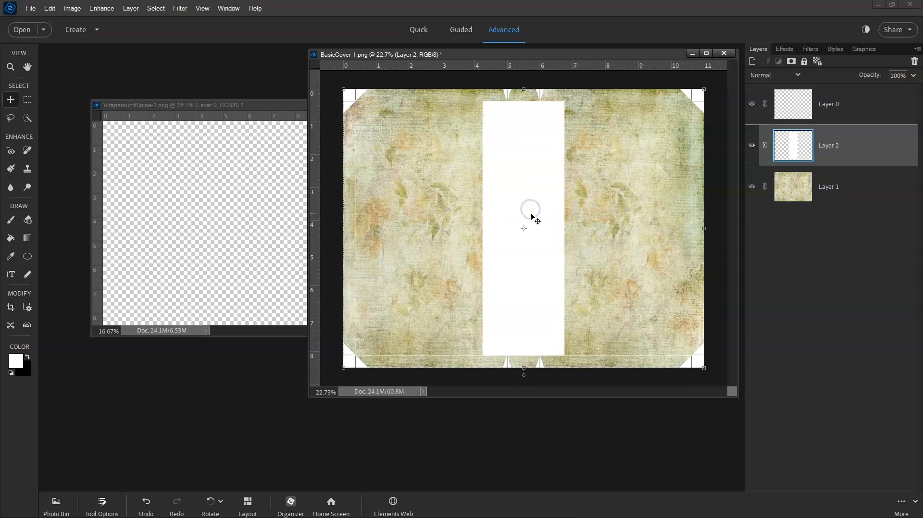
drag(787, 148, 801, 84)
drag(417, 236, 278, 164)
click(333, 103)
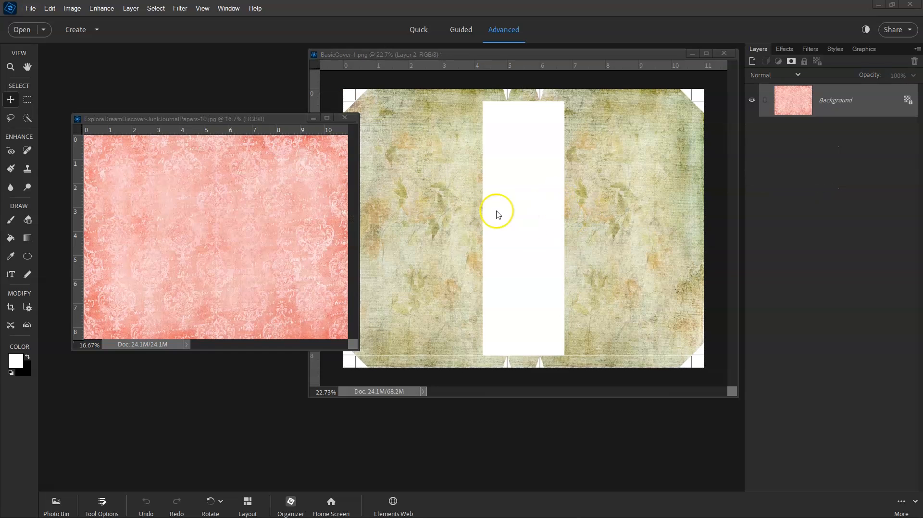
Place the pink ExploreDreamDiscover-JunkJournalPapers-10 paper over BasicCover-1, minimize the paper image, and clip the paper to the wraparound spine shape
drag(322, 234, 519, 216)
drag(453, 226, 506, 185)
click(229, 248)
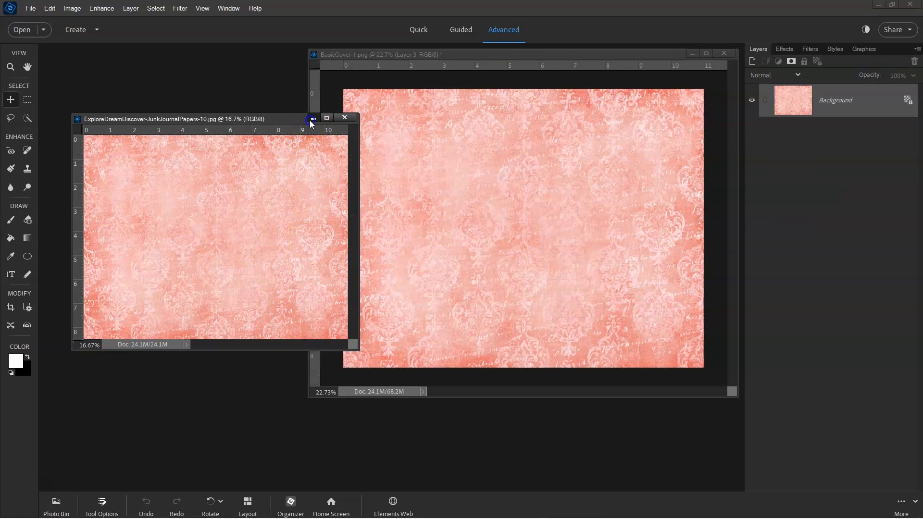
click(312, 119)
click(456, 186)
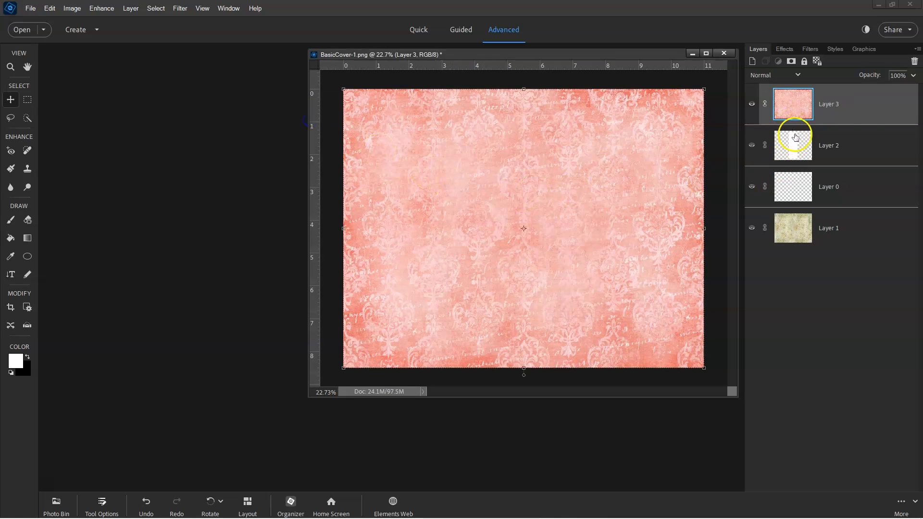
right_click(853, 117)
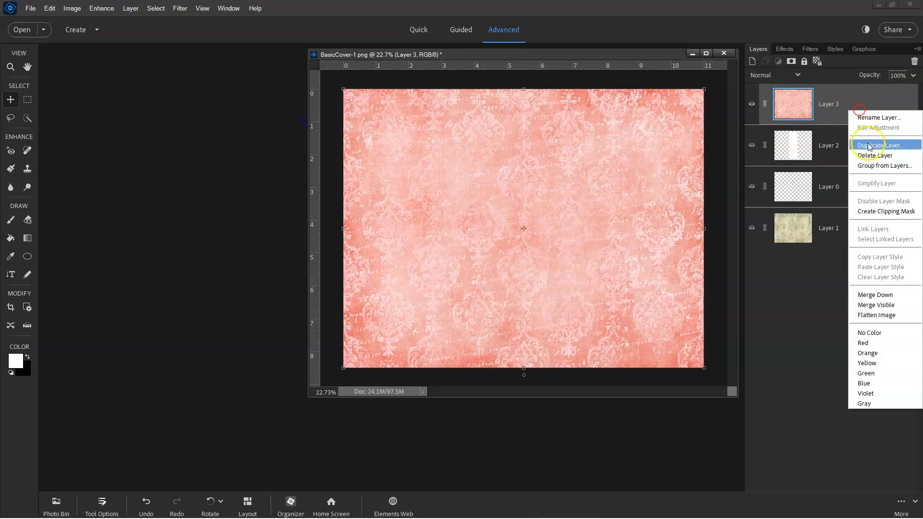
click(872, 212)
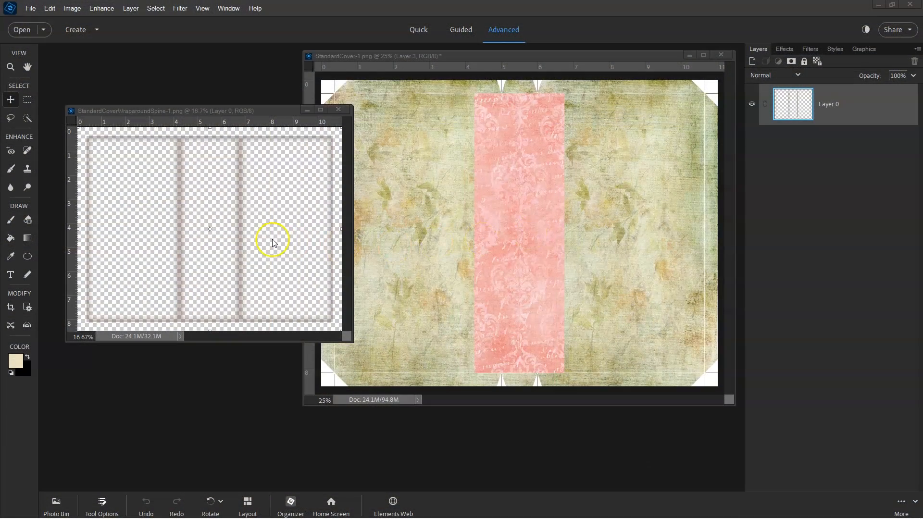
Overlay the StandardCoverWraparoundSpine-1 border on StandardCover-1 as the uppermost layer and close the border image
drag(273, 242, 599, 171)
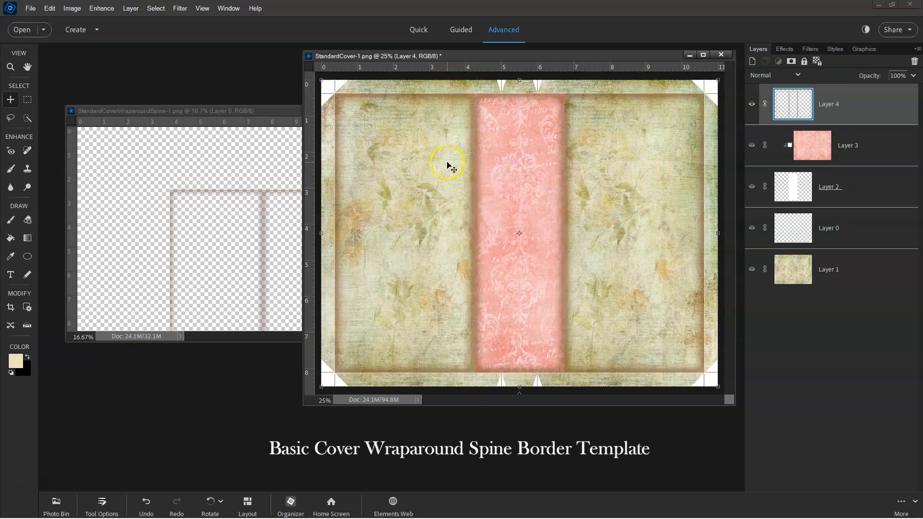
click(259, 165)
click(341, 110)
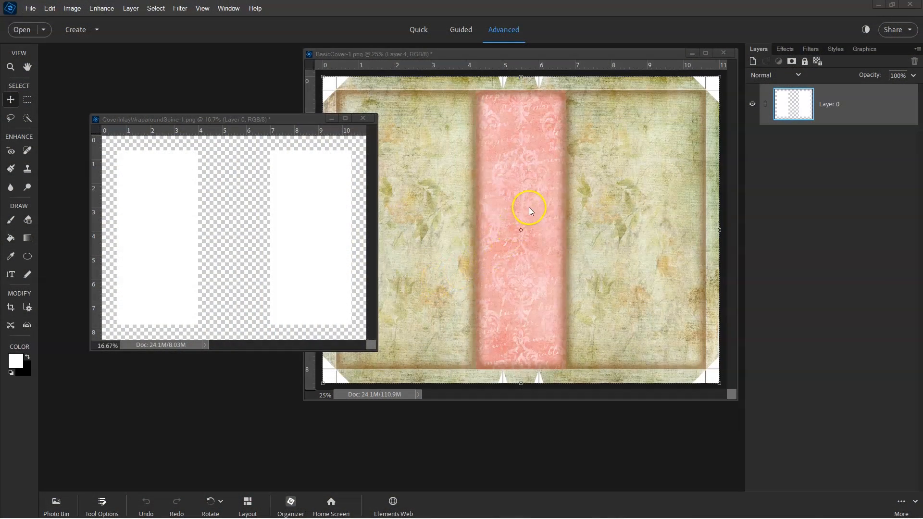
Hide the border layer in BasicCover-1, add the CoverInlayWraparoundSpine-1 shapes as the uppermost layer, and minimize the inlay image
click(531, 210)
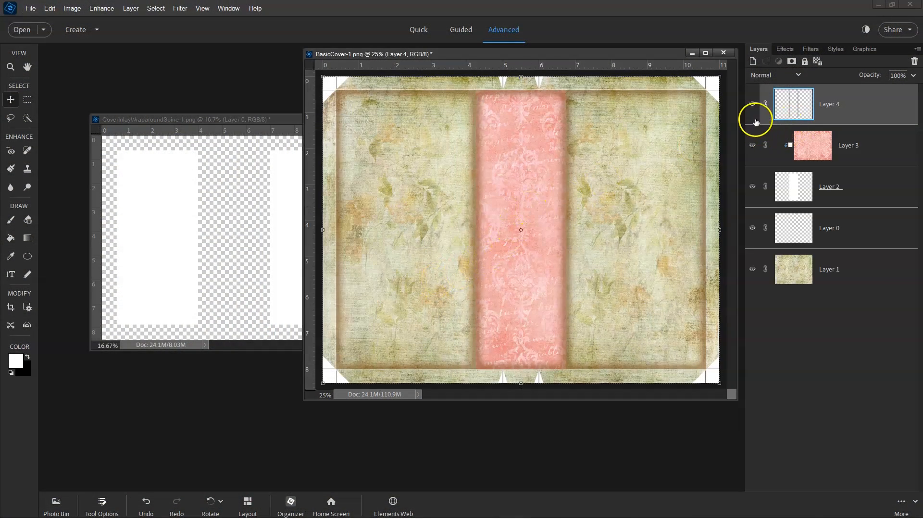
click(753, 103)
click(267, 256)
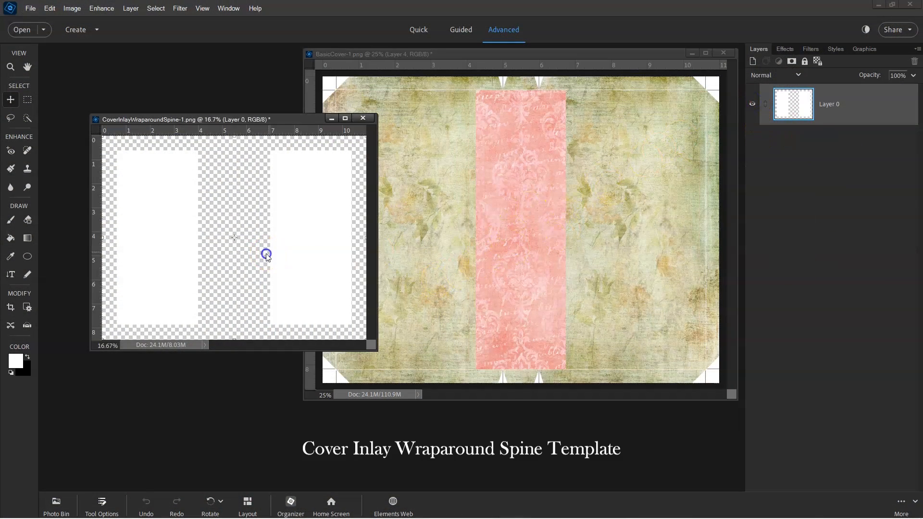
drag(303, 240, 624, 230)
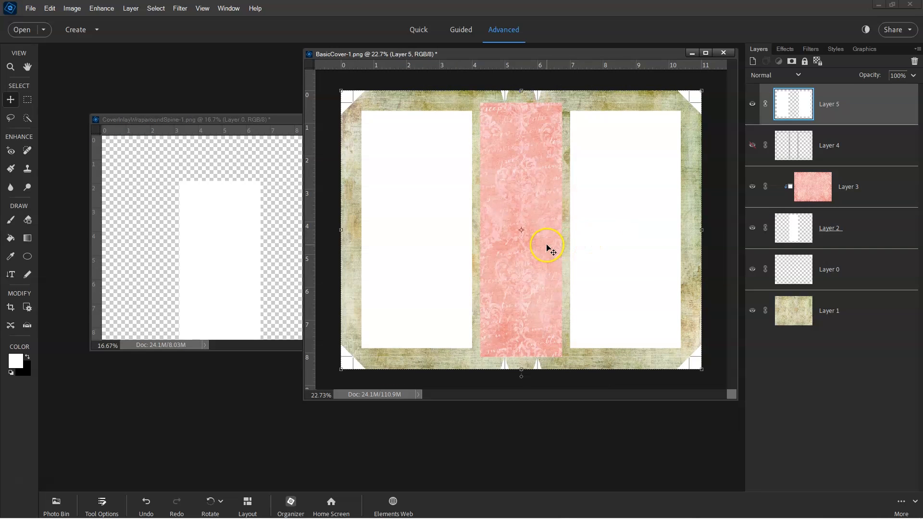
scroll(546, 248, up, 1)
click(268, 267)
click(329, 120)
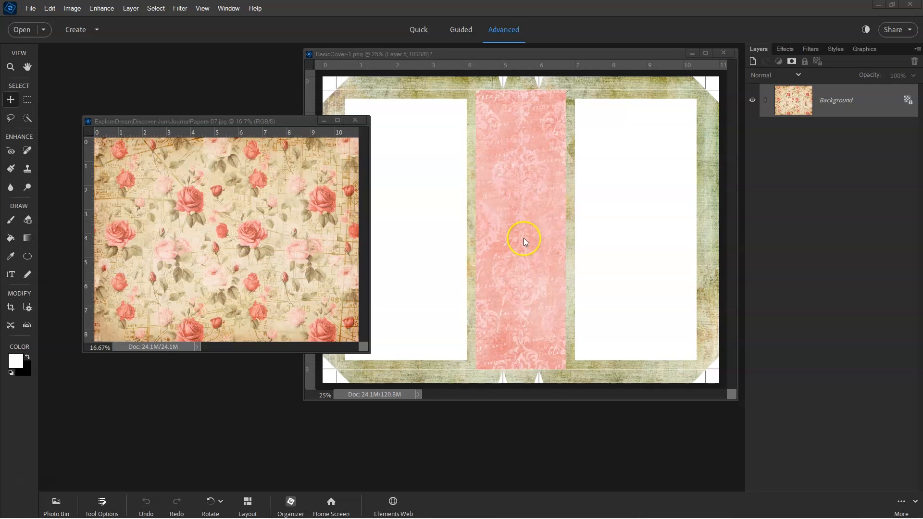
Place the rose-patterned ExploreDreamDiscover-JunkJournalPapers-07 paper over BasicCover-1, minimize its image, and clip the paper to the wraparound inlay shapes
drag(251, 204, 546, 200)
scroll(541, 193, down, 1)
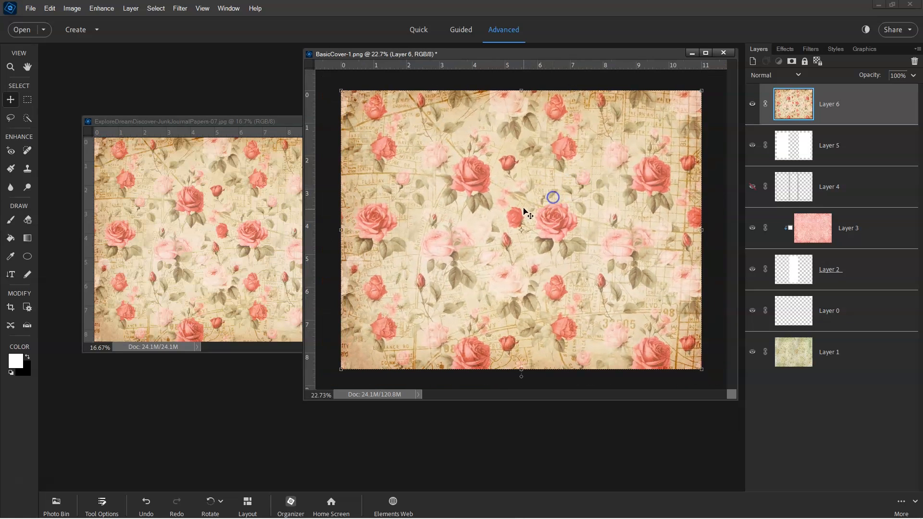
click(274, 234)
click(323, 123)
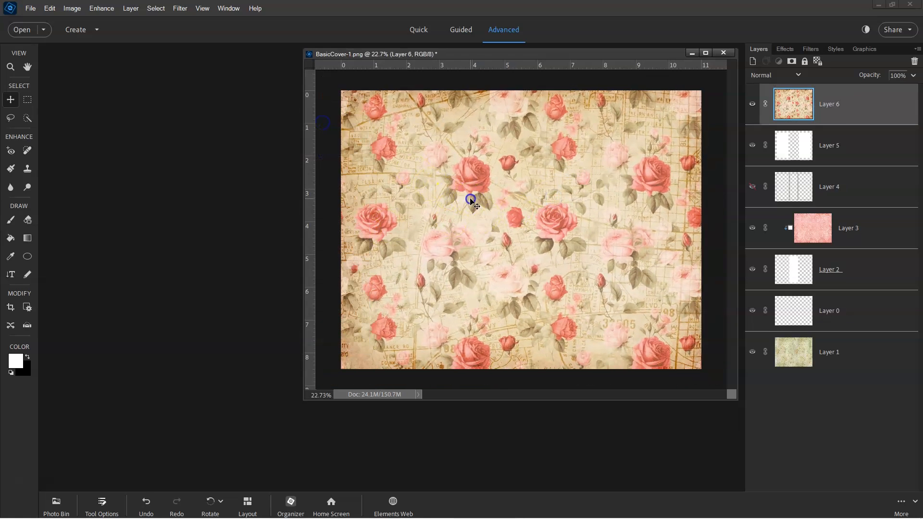
scroll(471, 202, up, 1)
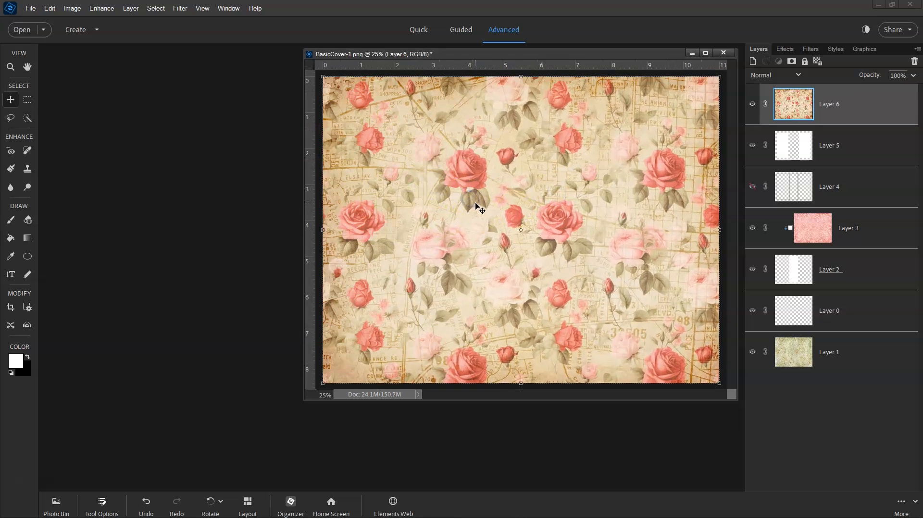
right_click(873, 114)
click(883, 213)
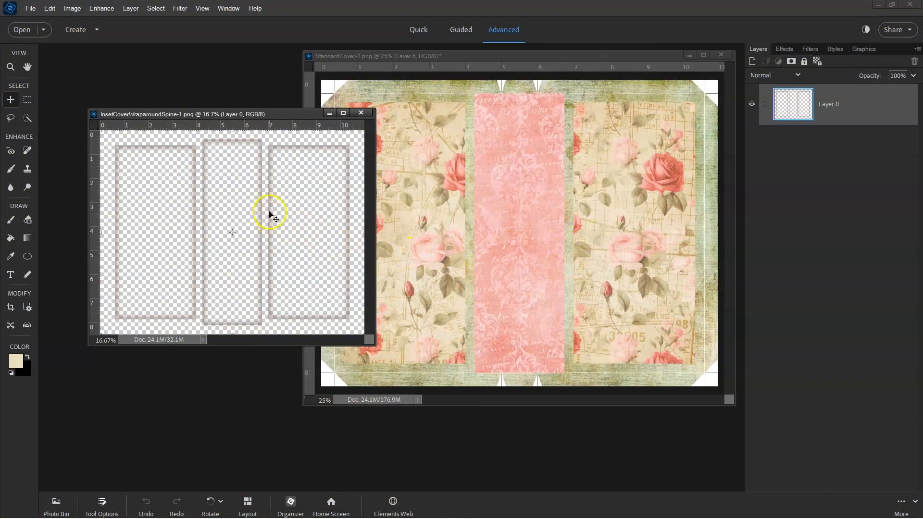
Overlay the InsetCoverWraparoundSpine-1 border on StandardCover-1 as the uppermost layer and close the border image
drag(270, 214, 605, 183)
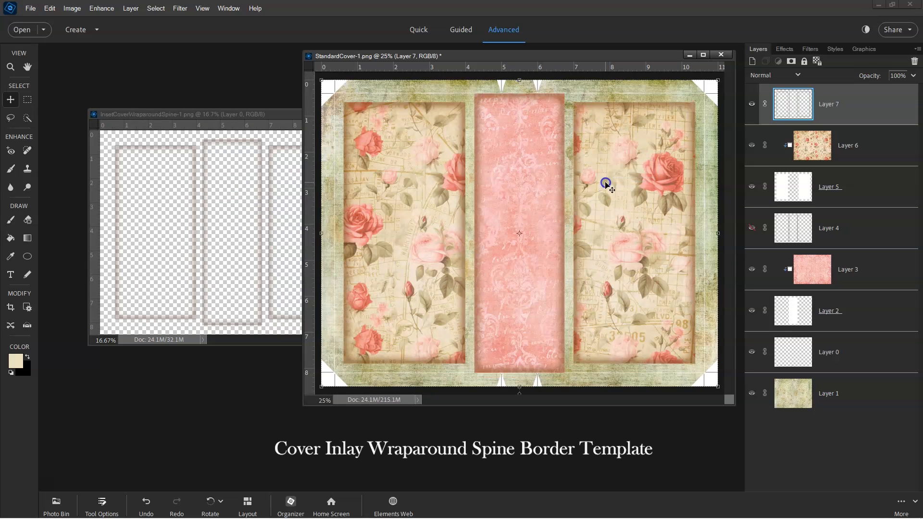
click(260, 241)
click(356, 116)
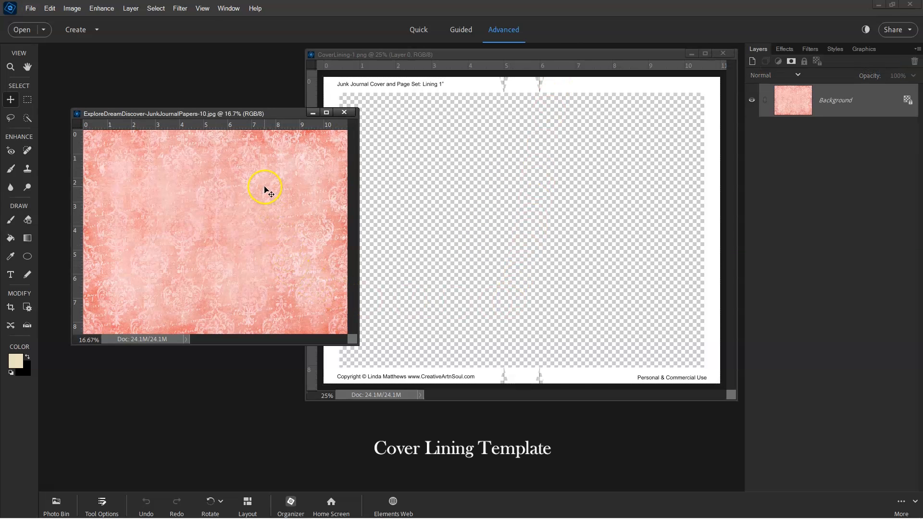
Place the pink ExploreDreamDiscover-JunkJournalPapers-10 paper in CoverLining-1 beneath the template layer and minimize the paper image
drag(265, 189, 582, 164)
click(263, 239)
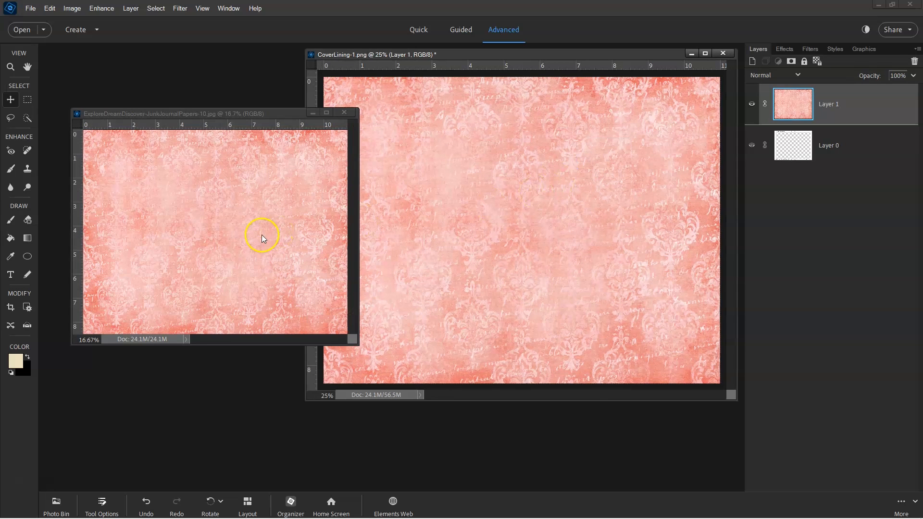
click(312, 114)
click(510, 163)
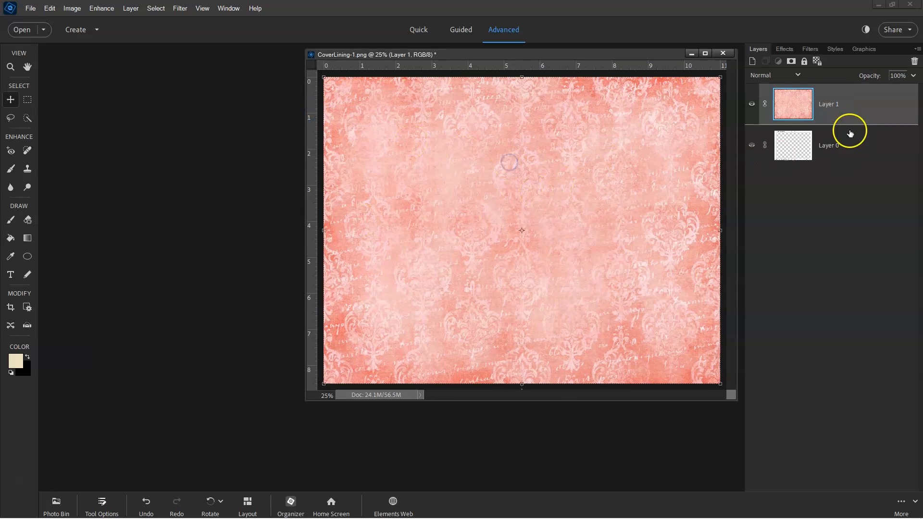
drag(796, 113, 799, 160)
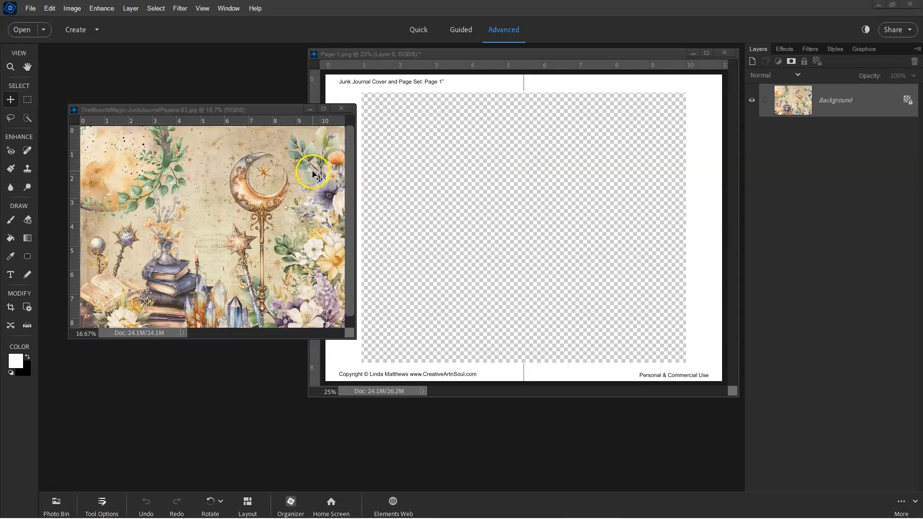
Place the TheMoonIsMagic-JunkJournalPapers-03 paper in Page-1 beneath the page template layer
drag(313, 173, 523, 171)
scroll(500, 221, down, 1)
click(753, 120)
drag(789, 120, 785, 161)
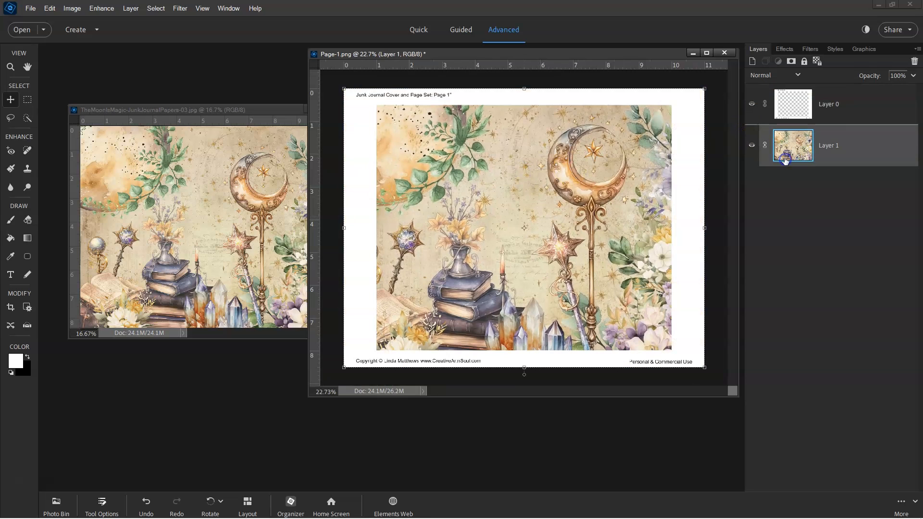
Resize the moon paper on all sides to fit the page template's opening, and minimize the paper's source image
click(785, 143)
drag(705, 89, 682, 104)
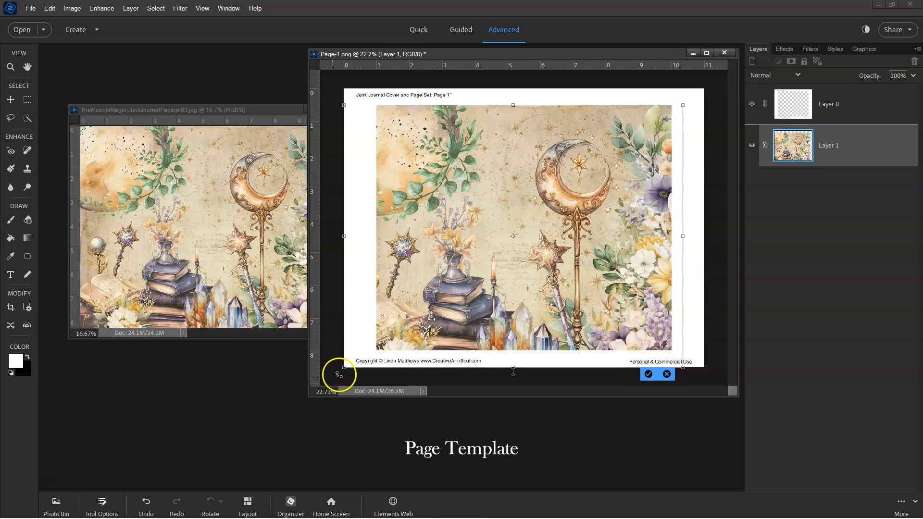
drag(344, 367, 364, 352)
drag(683, 229, 672, 230)
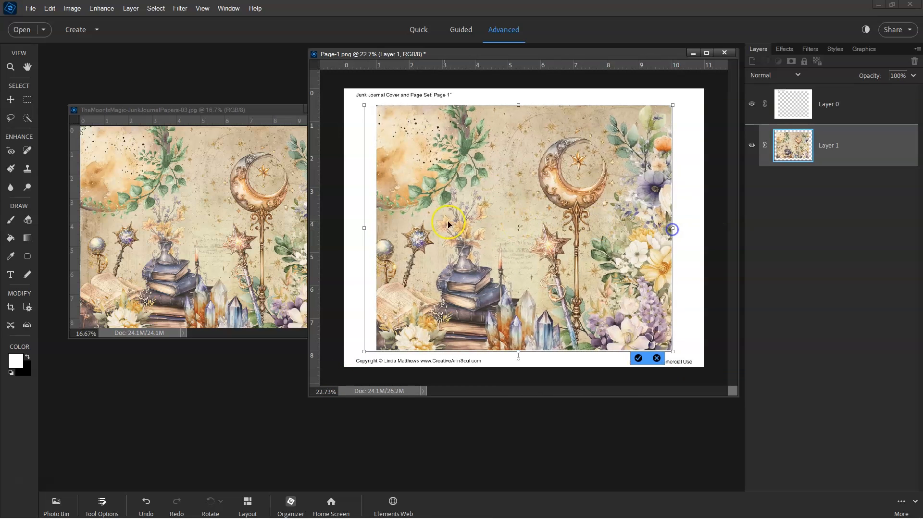
drag(364, 227, 376, 228)
click(639, 359)
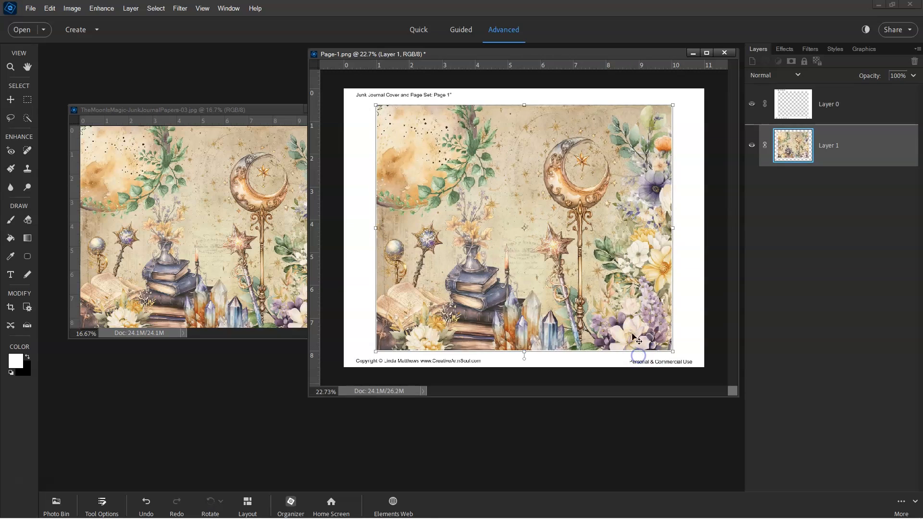
click(223, 162)
click(310, 110)
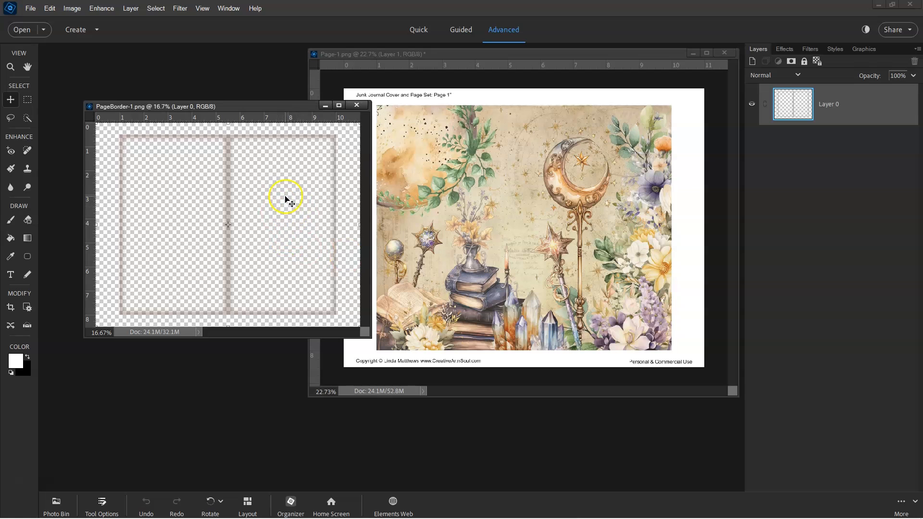
Add the PageBorder-1 border to Page-1 as the uppermost layer and minimize the border image
drag(286, 200, 611, 209)
drag(791, 144, 795, 105)
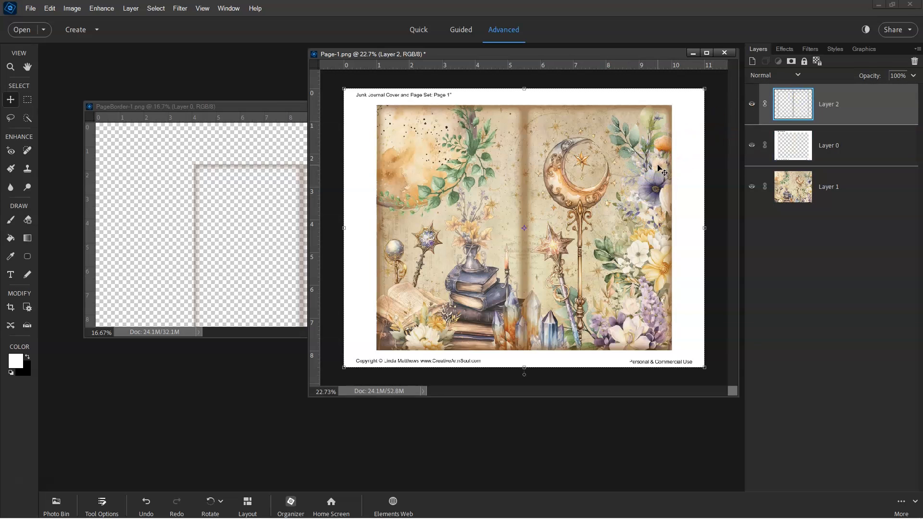
click(268, 138)
click(325, 106)
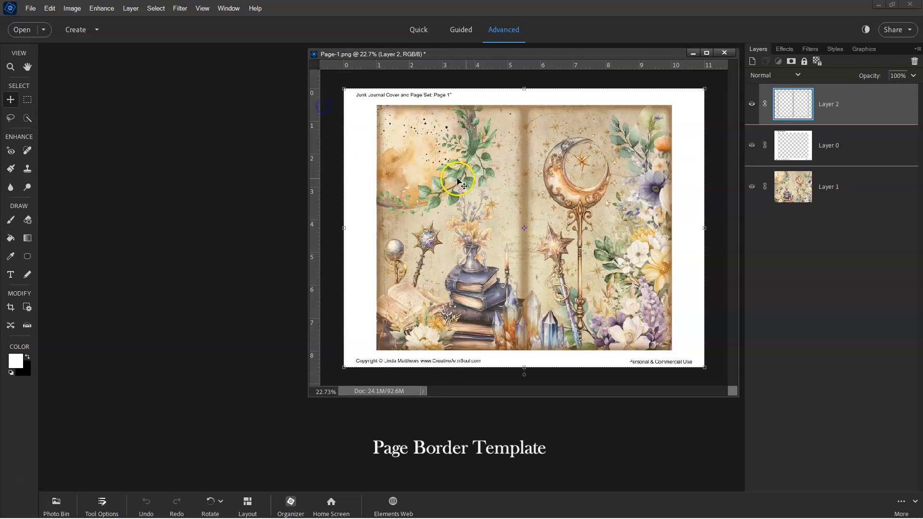
Set the opacity of the page border layer in Page-1 to 60%
click(887, 80)
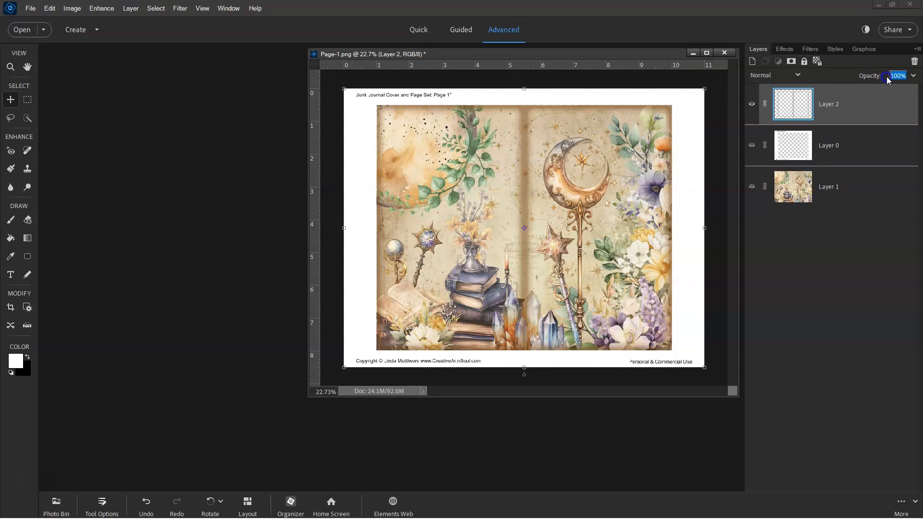
text(60)
key(Return)
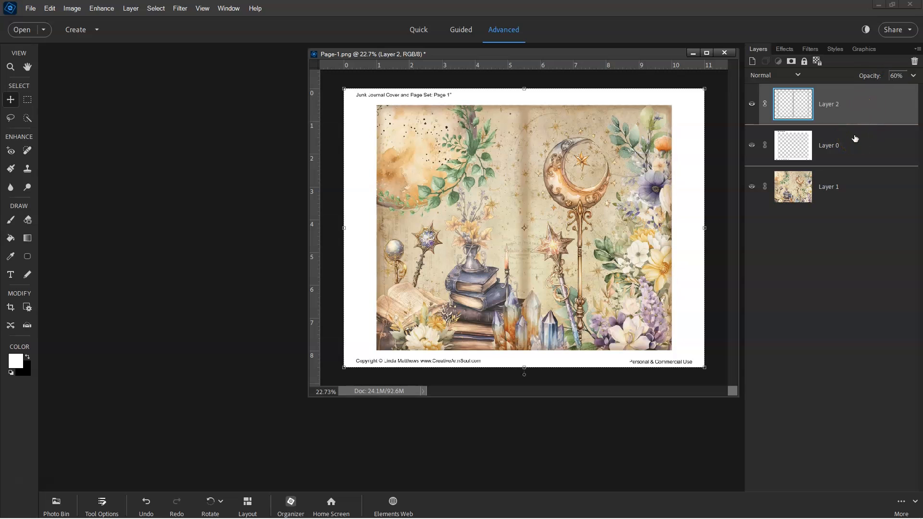
click(585, 209)
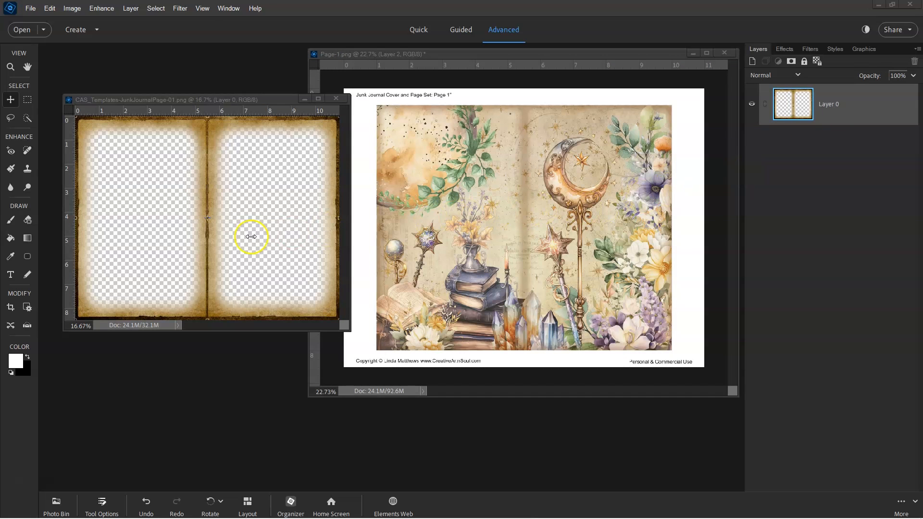
Add the CAS_Templates-JunkJournalPage-01 aged book overlay to Page-1 as the uppermost layer and minimize its source image
click(254, 233)
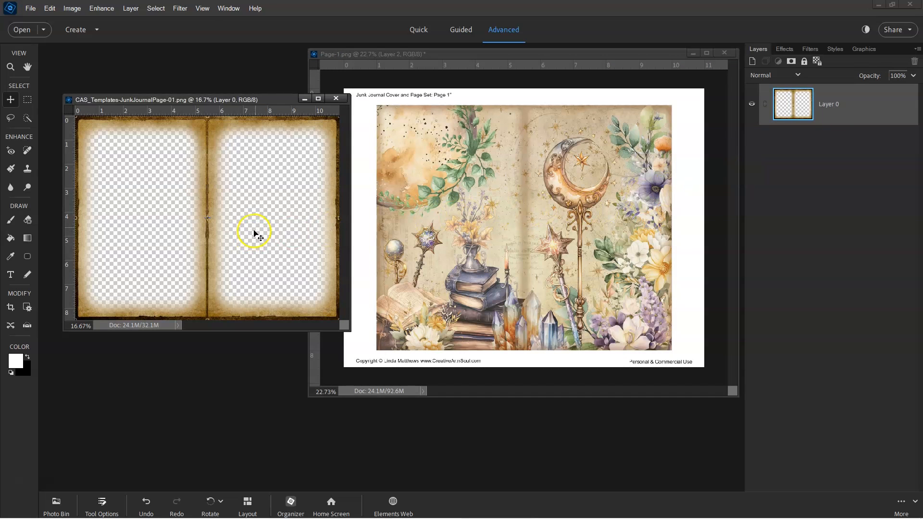
drag(249, 195, 489, 201)
drag(547, 207, 575, 199)
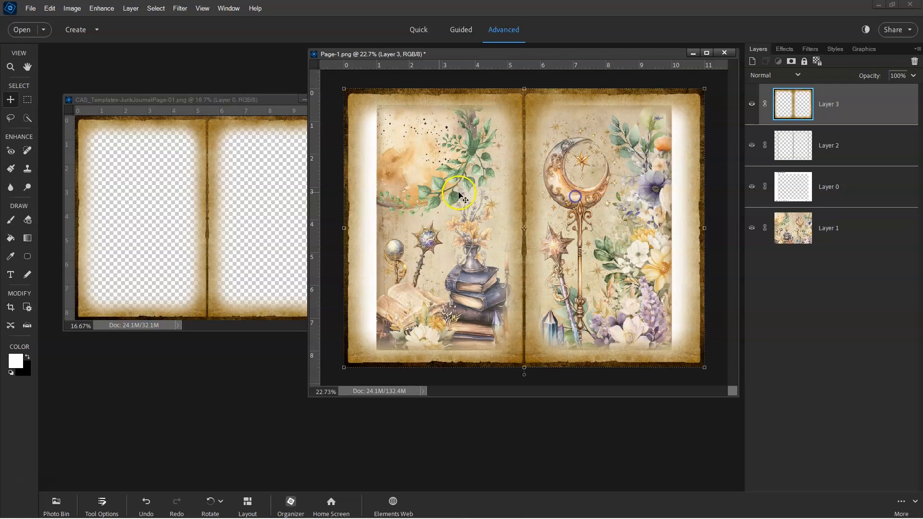
click(272, 205)
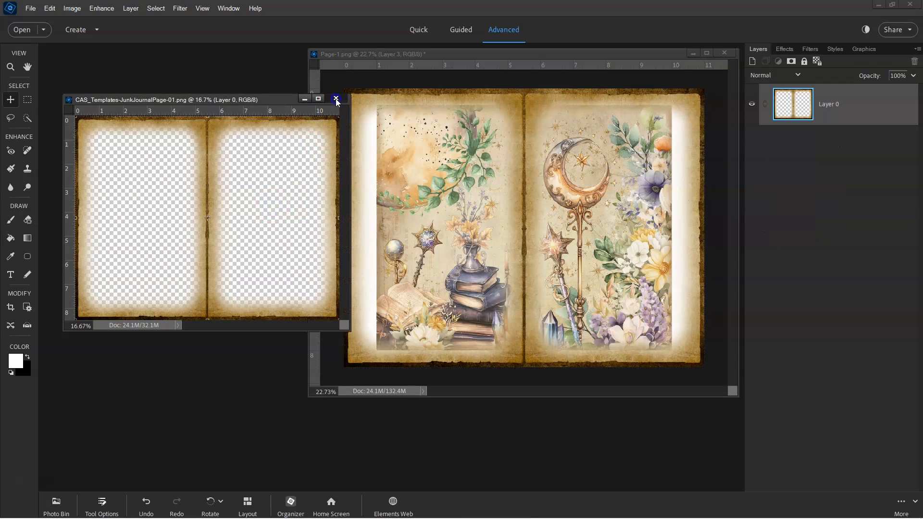
click(304, 99)
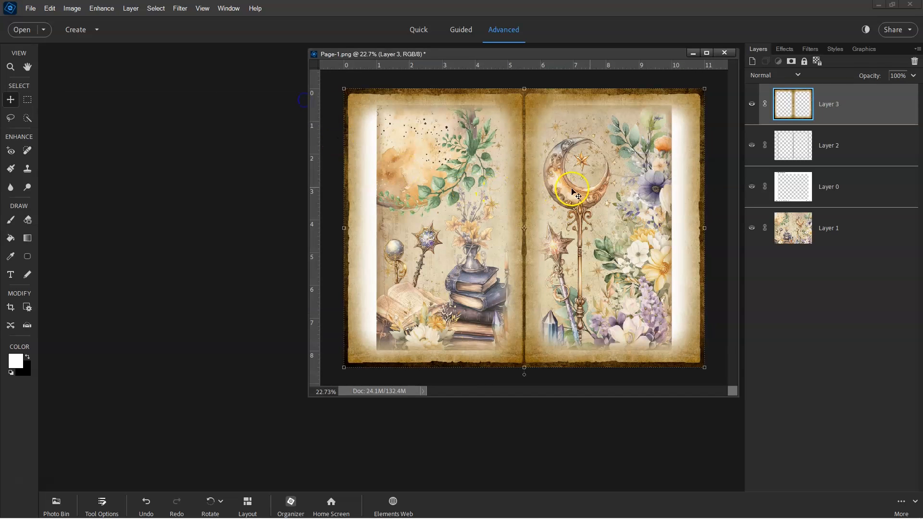
Hide the page border layer and resize the aged book overlay on all sides to fit the page template's opening
click(751, 146)
click(798, 114)
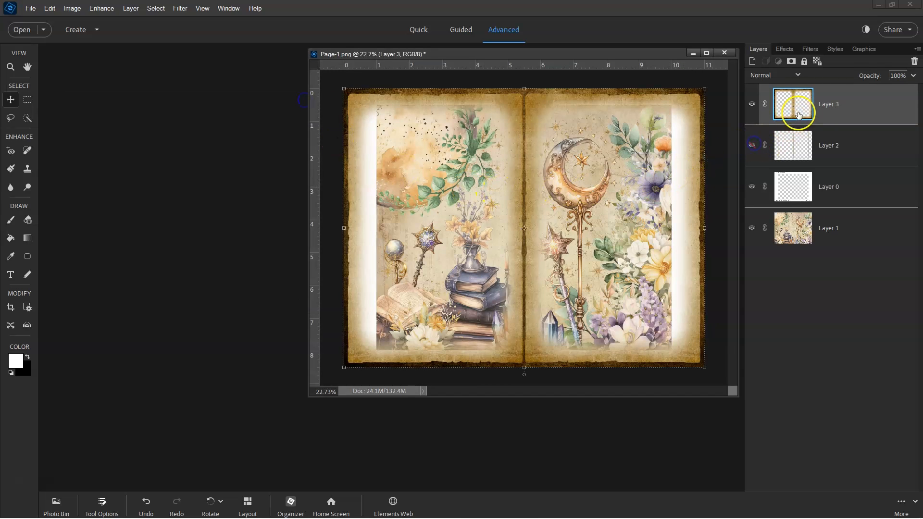
drag(705, 90, 683, 102)
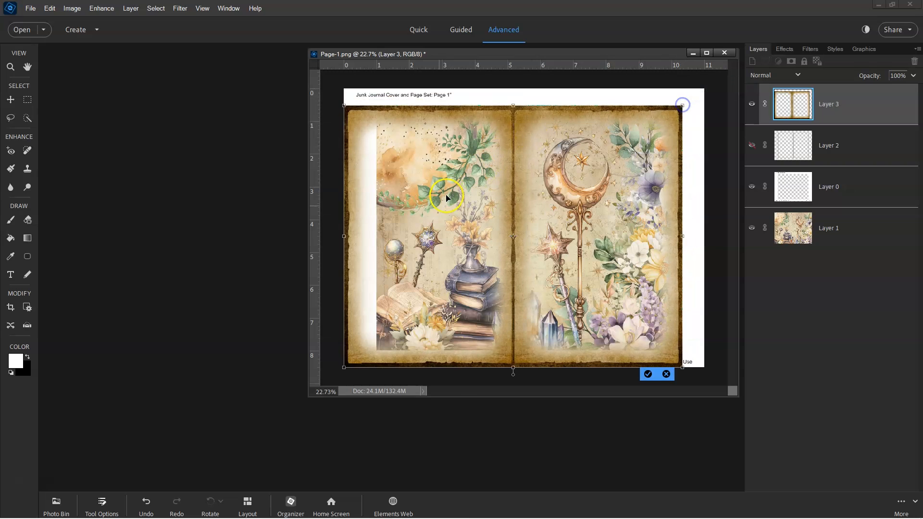
drag(344, 368, 368, 354)
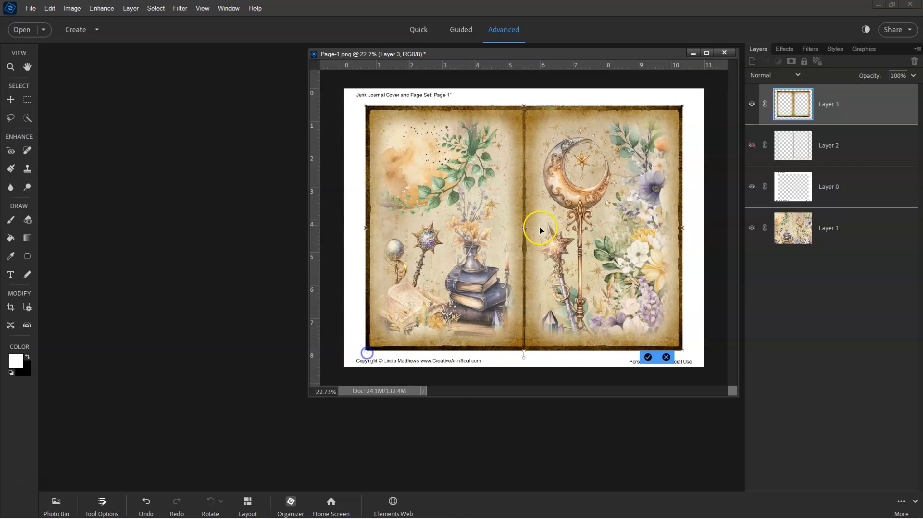
drag(681, 228, 673, 228)
drag(366, 228, 378, 229)
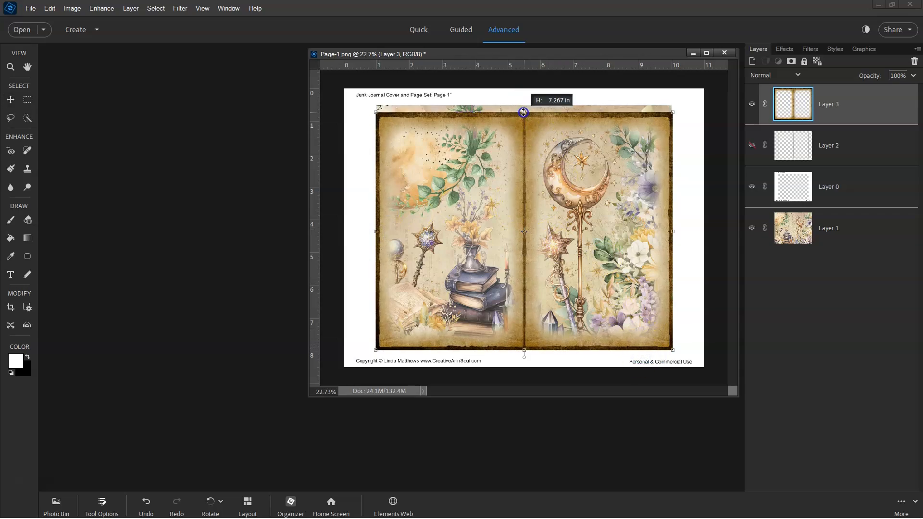
drag(522, 109, 523, 108)
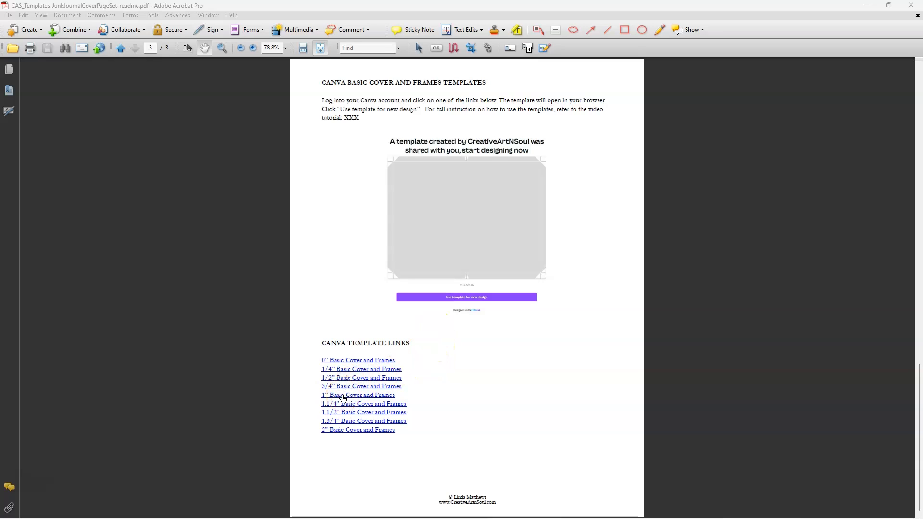
Open the 1" Basic Cover and Frames template from the readme in Canva and look through its cover, spine and inlay pages
click(343, 396)
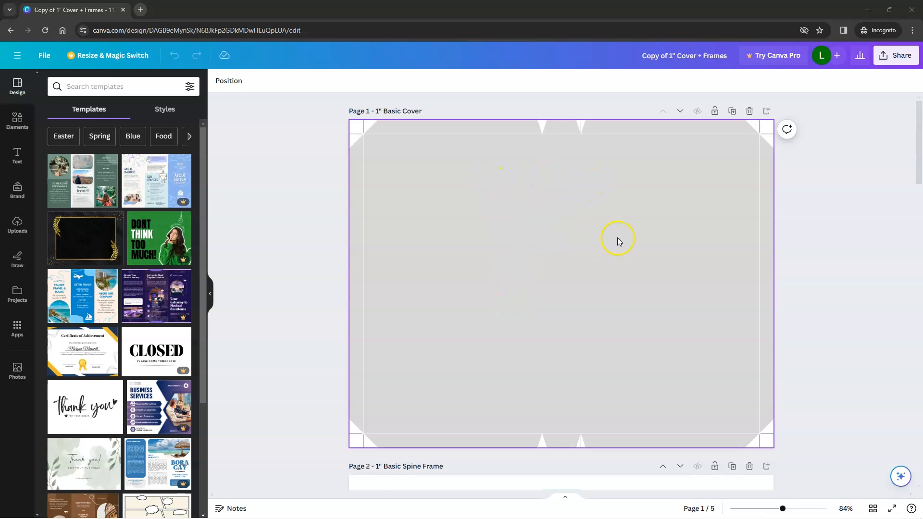
scroll(802, 262, down, 5)
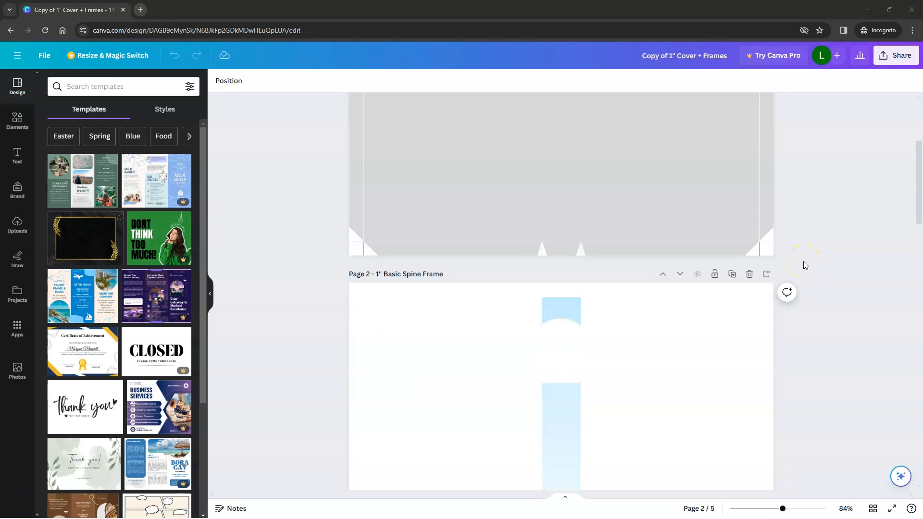
scroll(805, 266, down, 2)
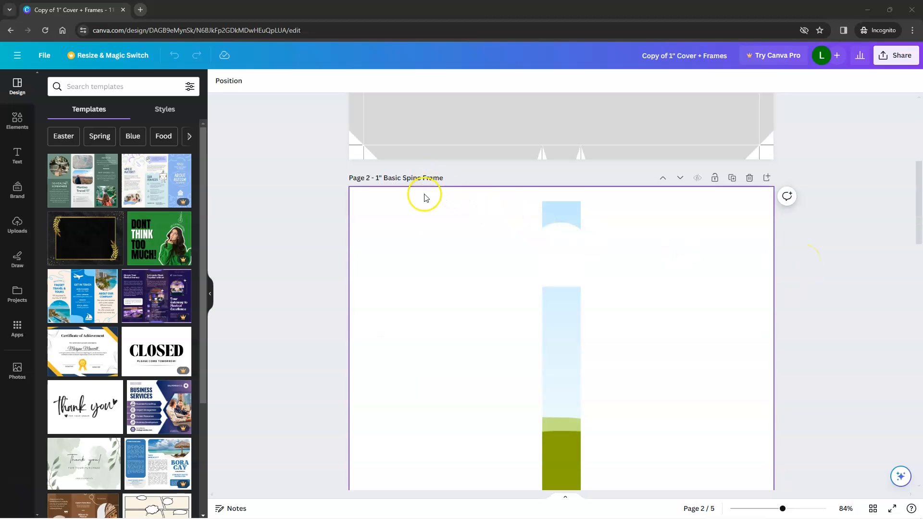
scroll(409, 249, down, 7)
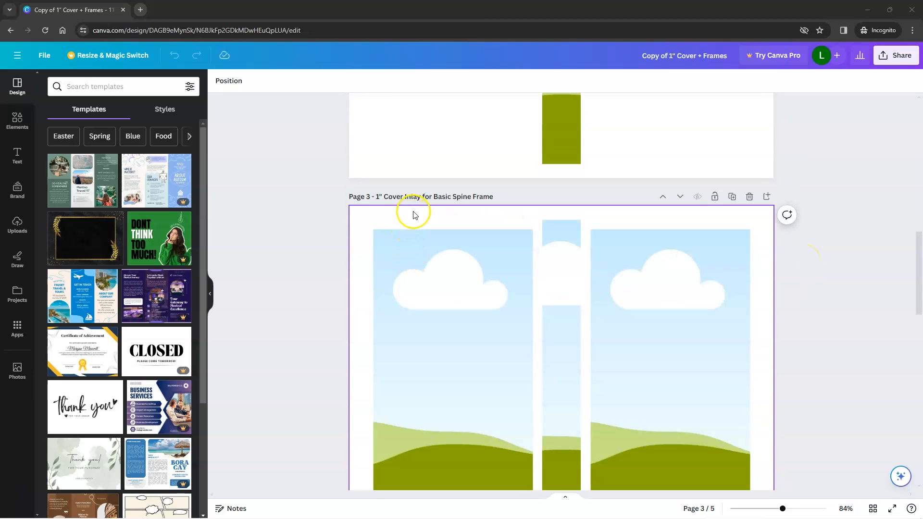
scroll(414, 211, down, 8)
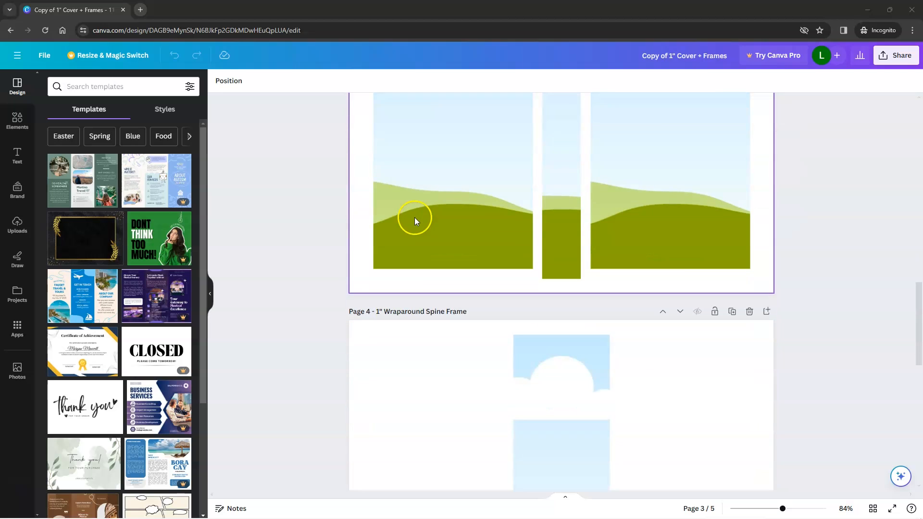
scroll(412, 255, down, 3)
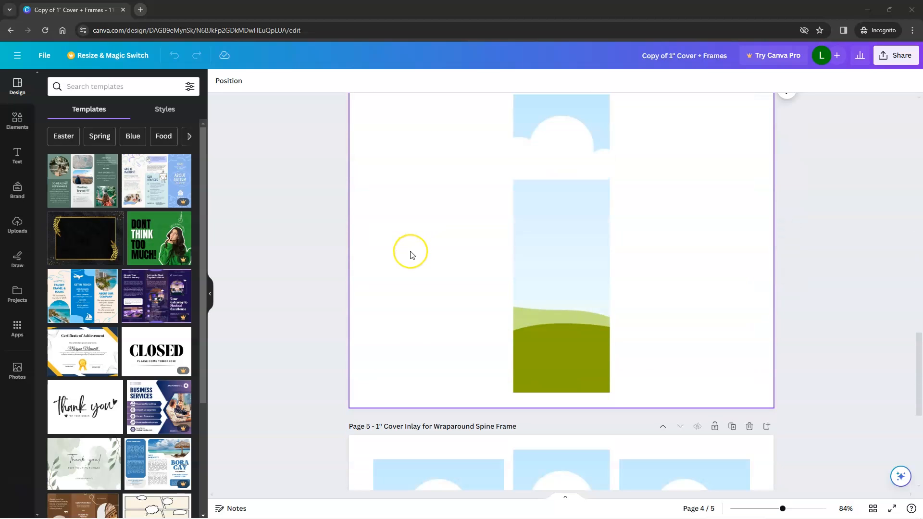
scroll(410, 255, down, 7)
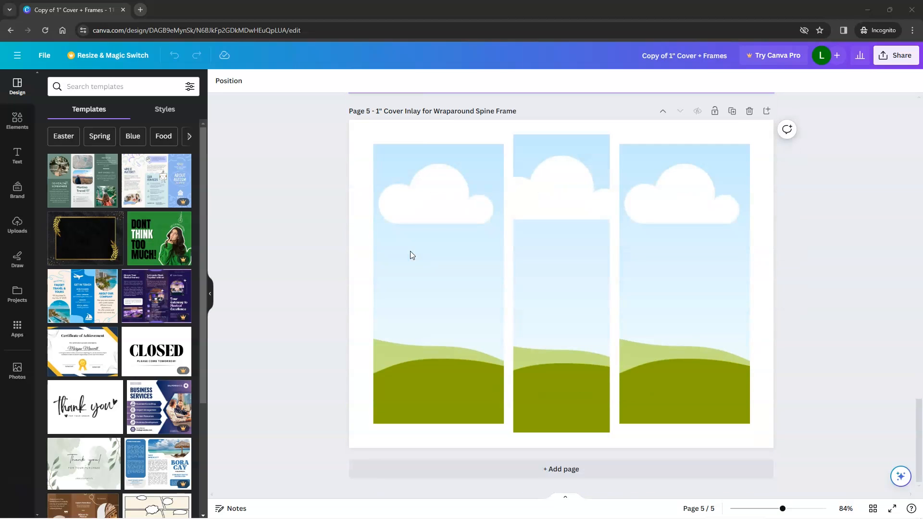
scroll(411, 255, up, 12)
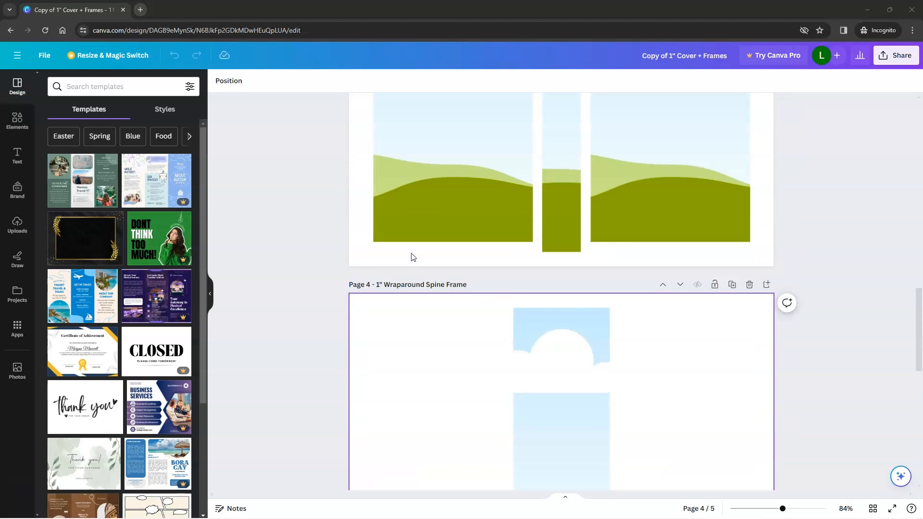
scroll(412, 254, up, 12)
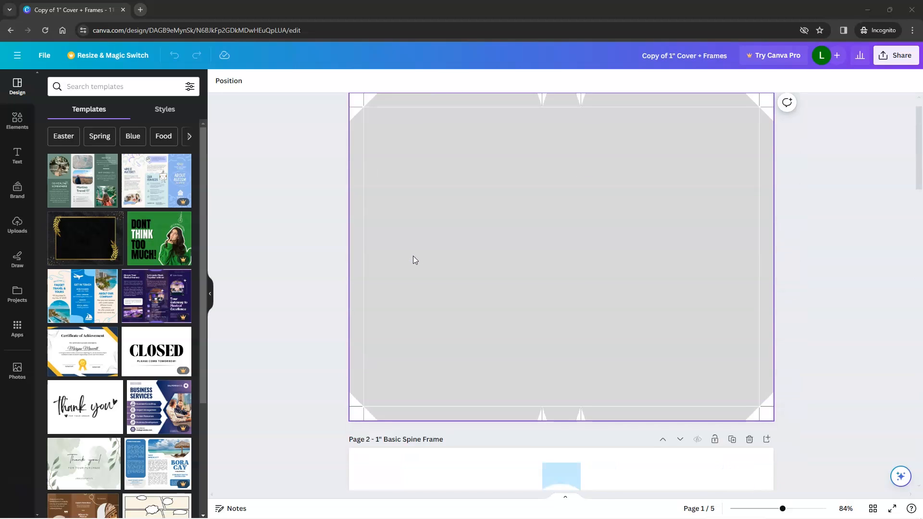
Browse the Background category in Canva's photo library
click(17, 371)
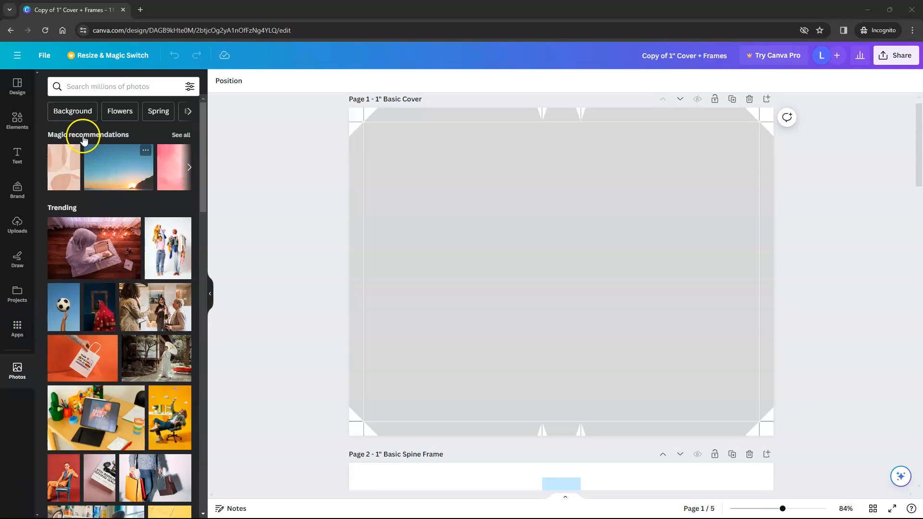
click(64, 110)
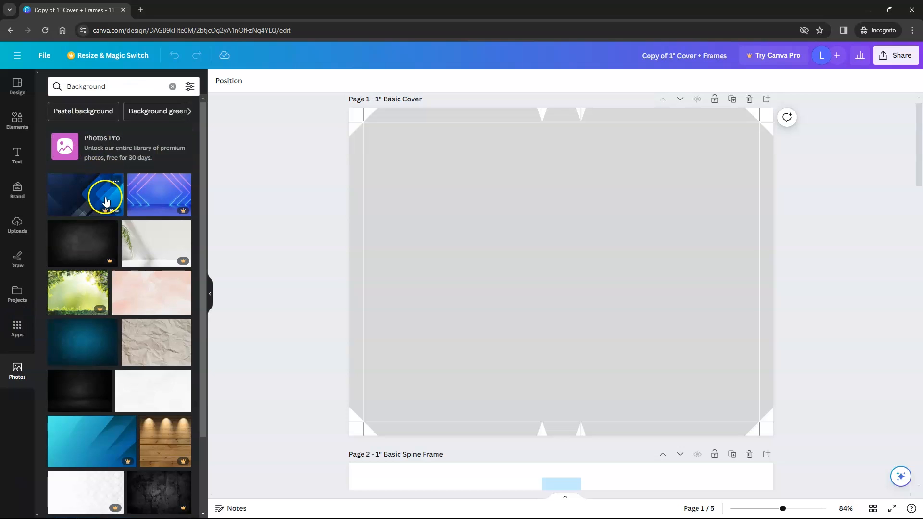
scroll(103, 201, down, 6)
scroll(108, 236, down, 12)
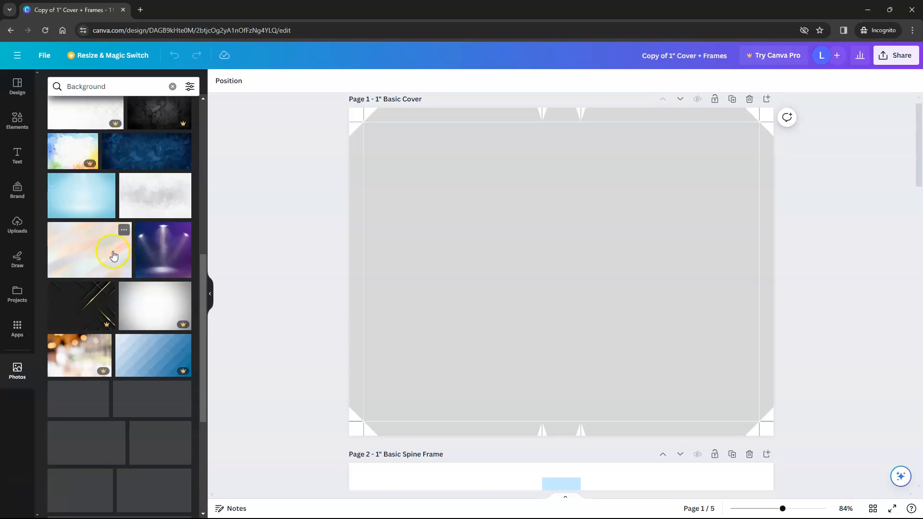
scroll(117, 264, down, 8)
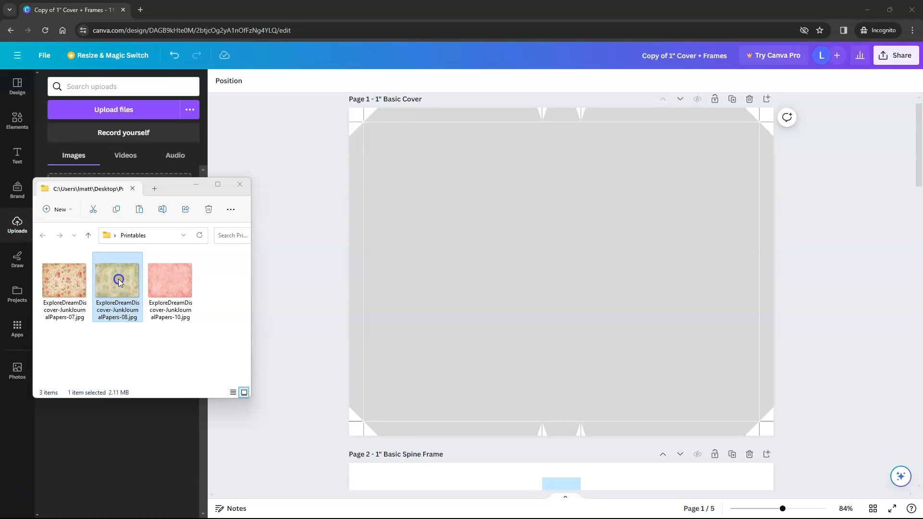
Upload the ExploreDreamDiscover-JunkJournalPapers-08 paper and enlarge it to cover the whole 1" Basic Cover page
drag(119, 281, 416, 293)
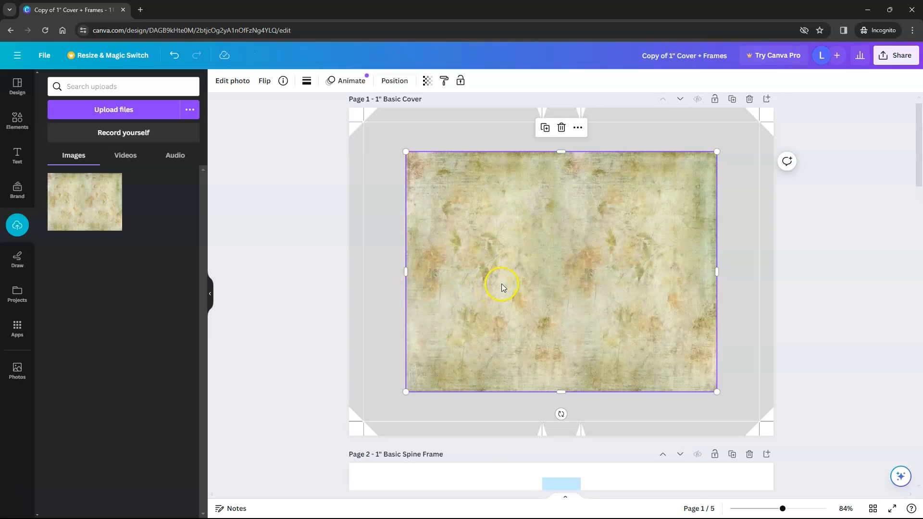
drag(501, 284, 498, 253)
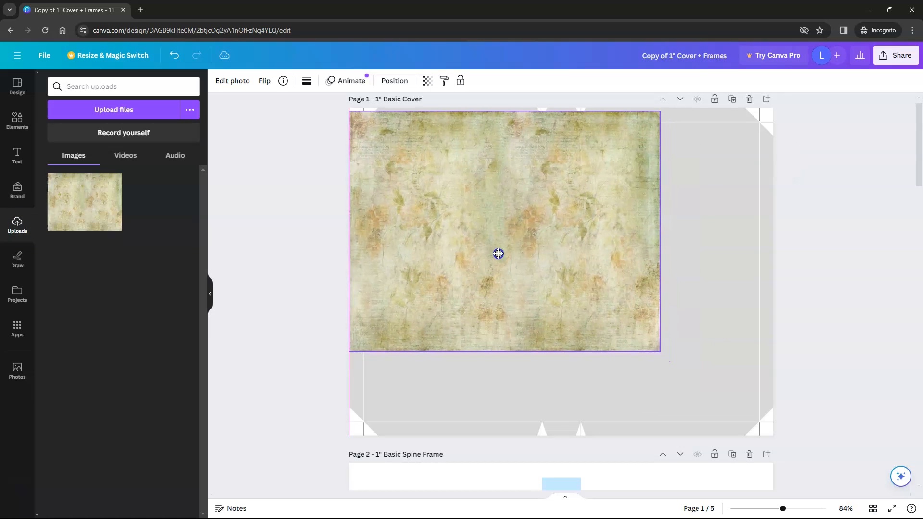
drag(660, 352, 780, 423)
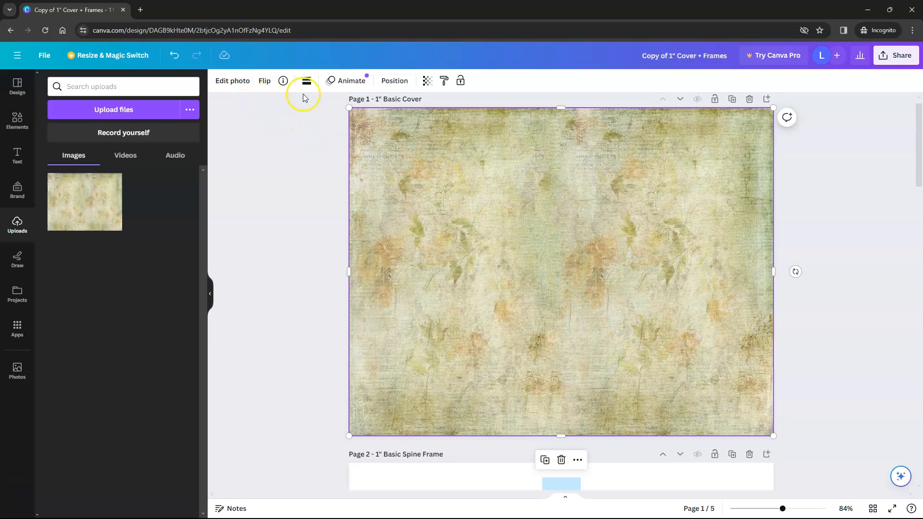
Move the green paper below the cover template in the layer order of page 1 and select the template
click(393, 82)
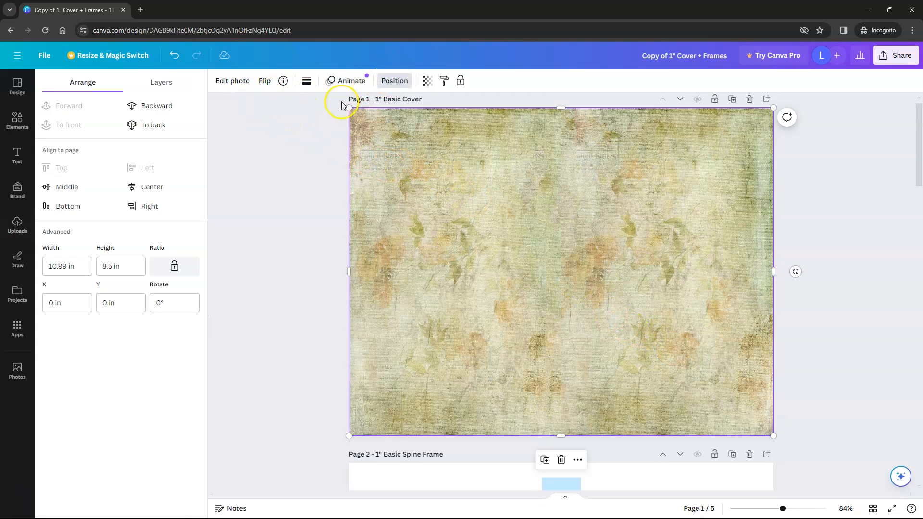
click(164, 85)
click(147, 141)
drag(146, 143, 142, 181)
click(368, 185)
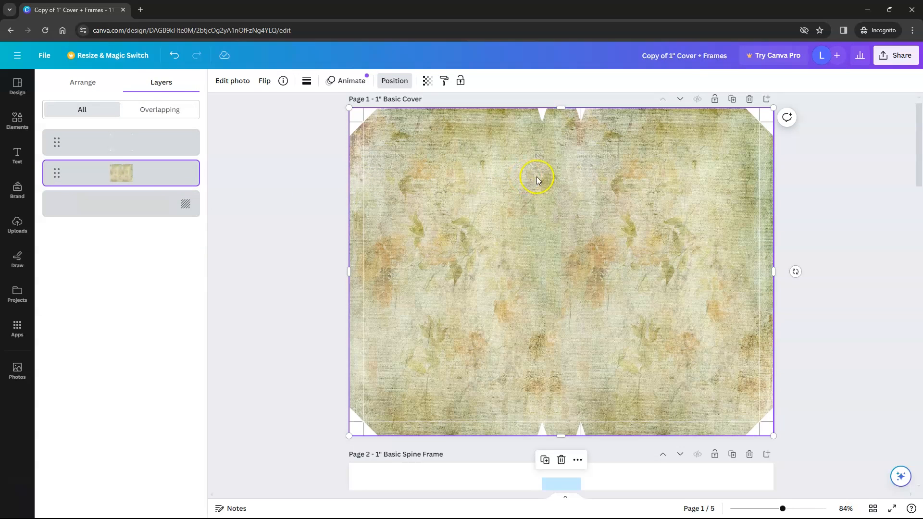
click(470, 221)
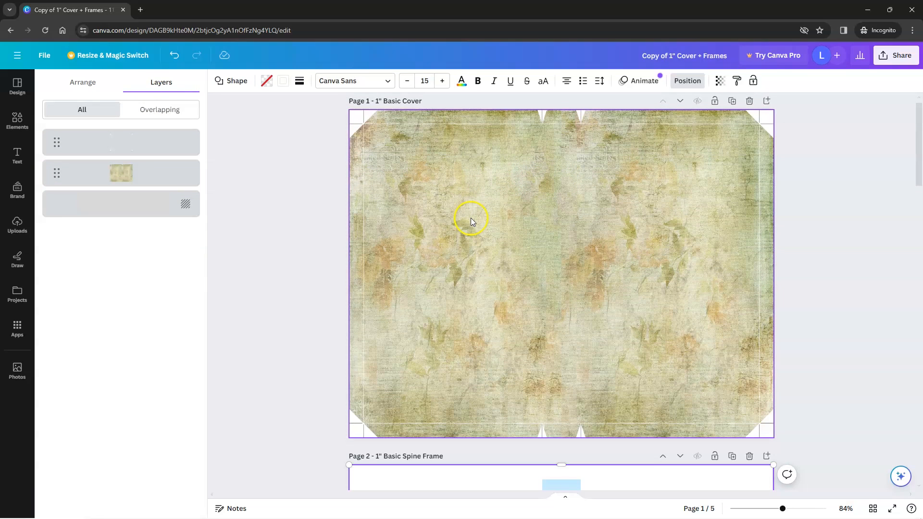
click(471, 221)
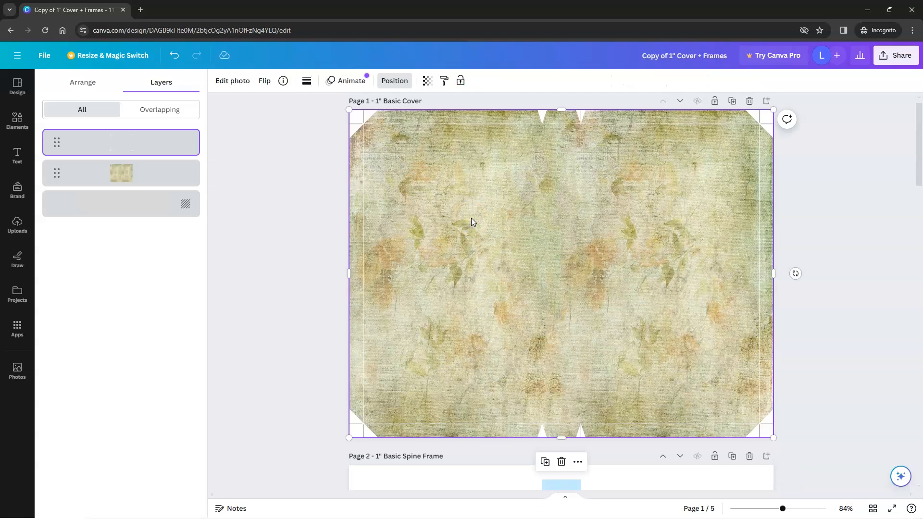
Upload the pink ExploreDreamDiscover-JunkJournalPapers-10 paper and fill the 1" Wraparound Spine Frame on page 4 with it
scroll(471, 221, down, 5)
click(421, 216)
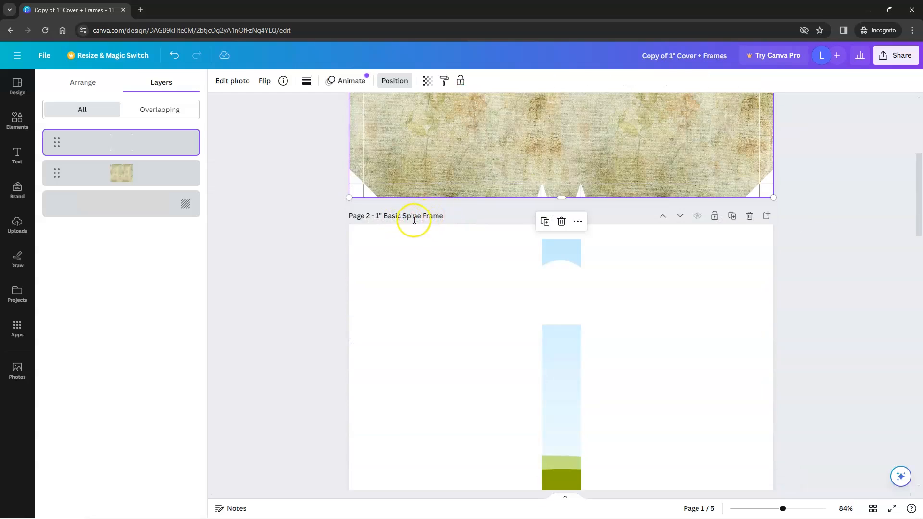
scroll(449, 263, down, 15)
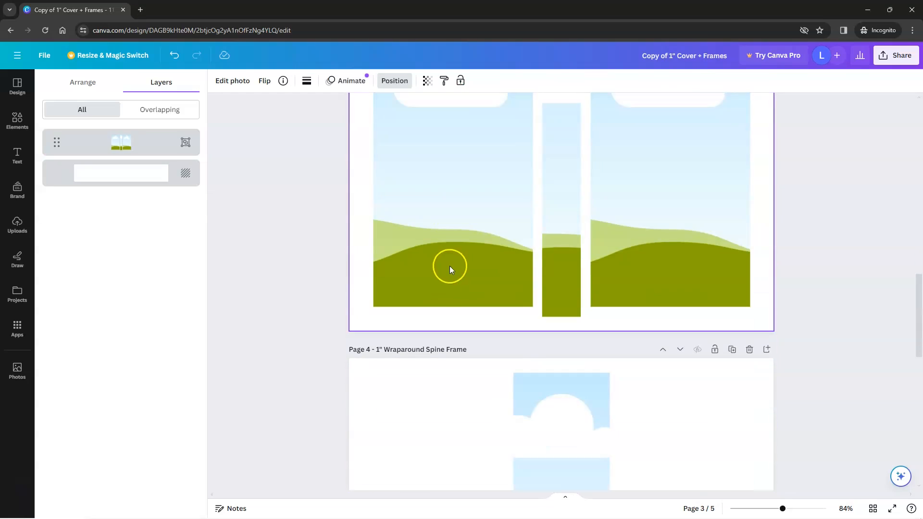
scroll(524, 270, down, 2)
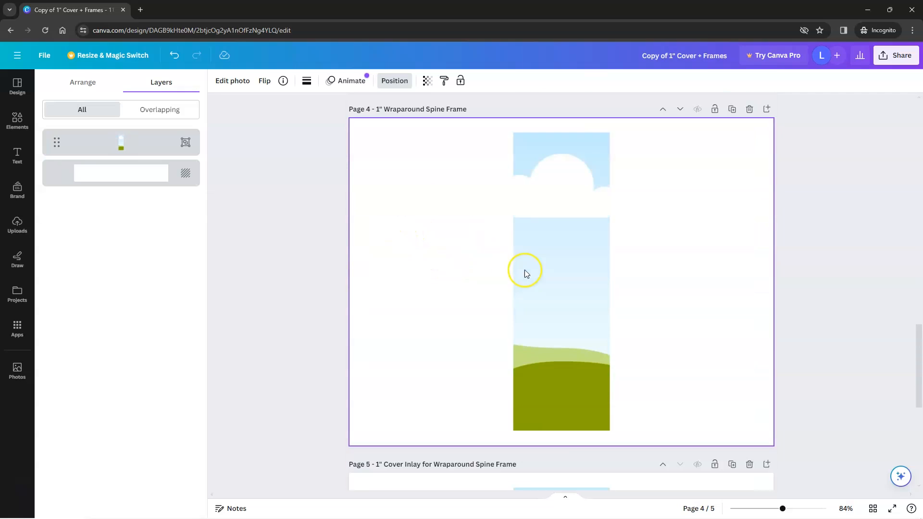
click(549, 255)
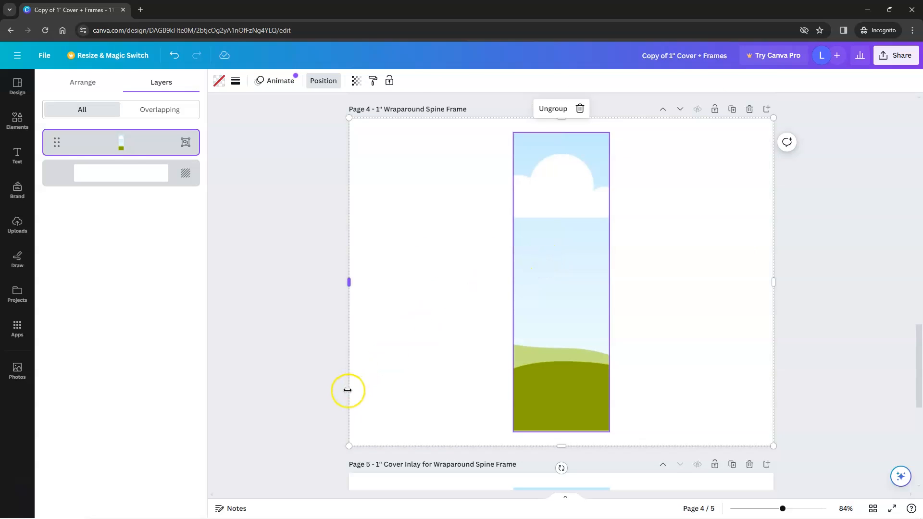
key(alt+Tab)
click(214, 251)
drag(204, 250, 342, 298)
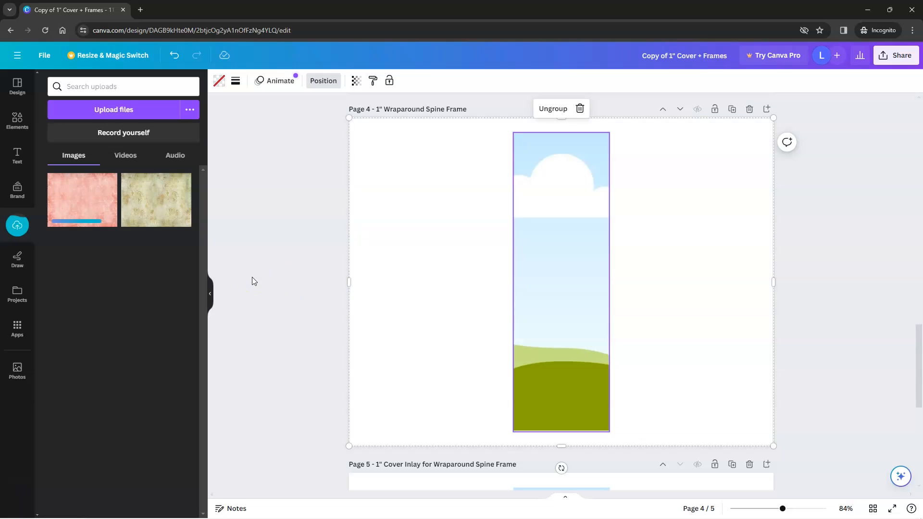
drag(83, 198, 545, 227)
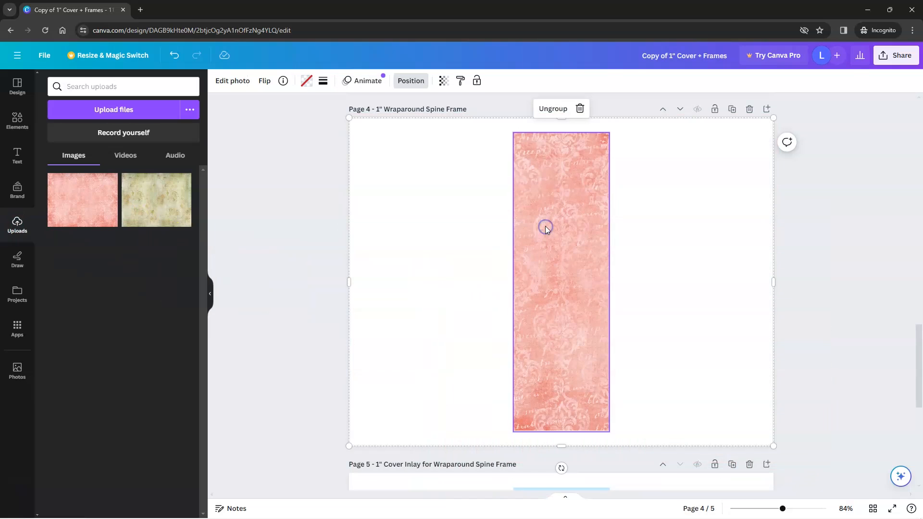
Copy the pink wraparound spine frame from page 4 onto the spine of the page 1 cover
click(635, 224)
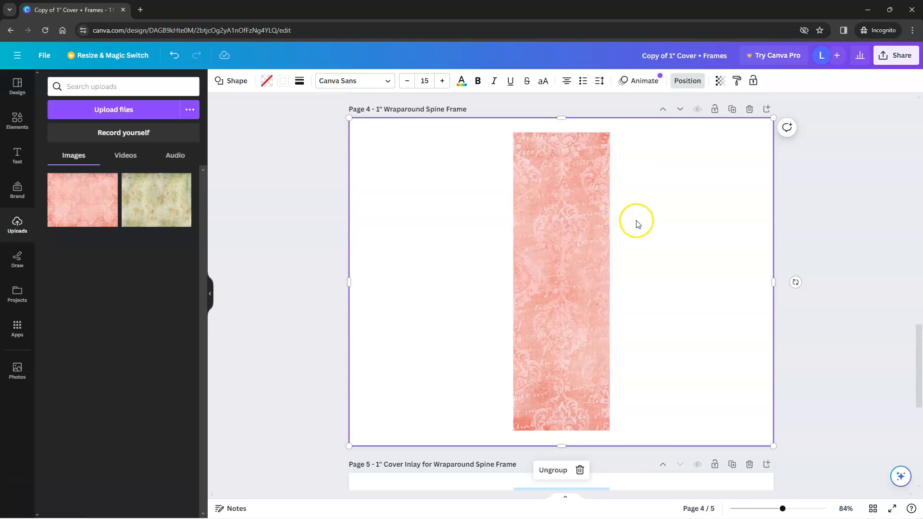
scroll(586, 264, up, 15)
scroll(586, 262, up, 5)
click(617, 224)
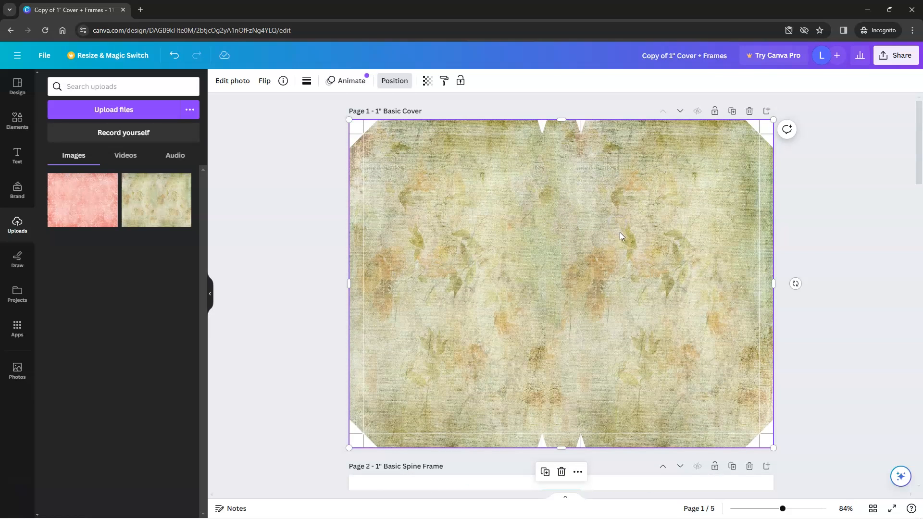
key(ctrl+v)
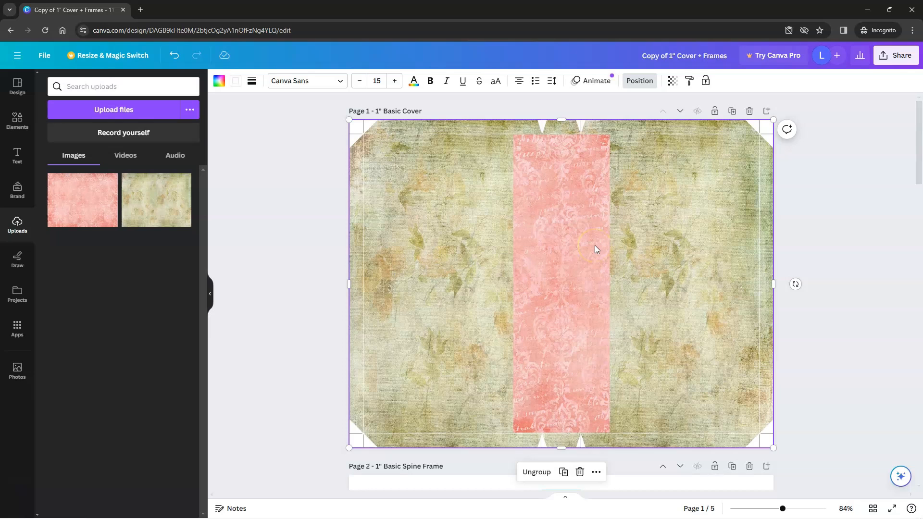
key(ctrl+z)
Detach the pink paper from the spine frame on page 4 and delete it, leaving the frame empty
scroll(633, 298, down, 1)
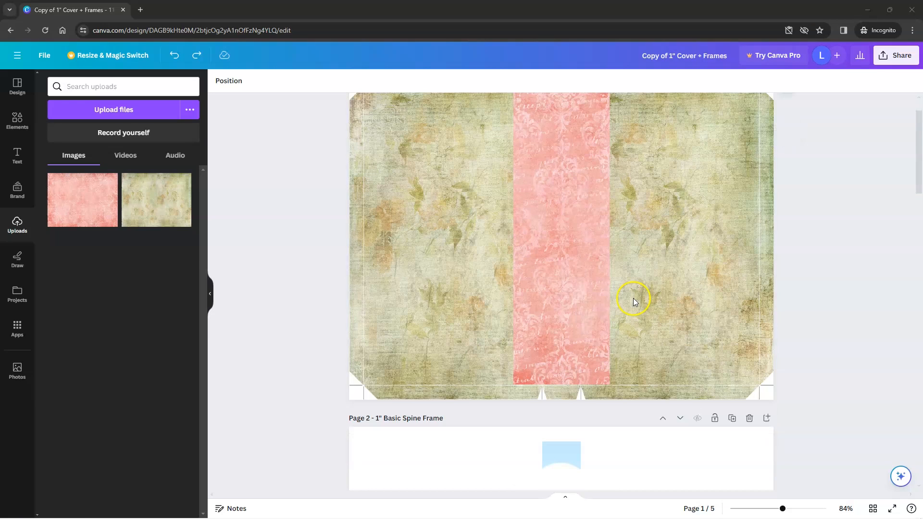
scroll(582, 267, up, 1)
scroll(622, 297, down, 4)
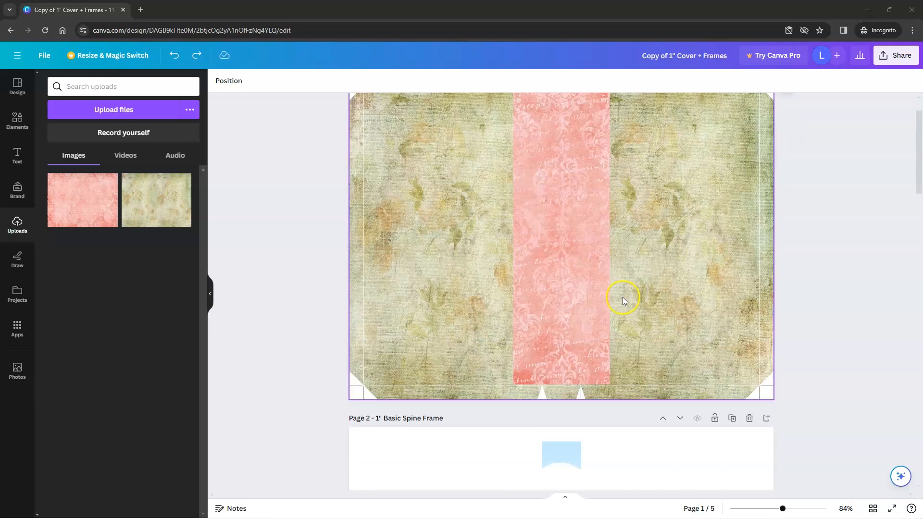
scroll(582, 335, down, 18)
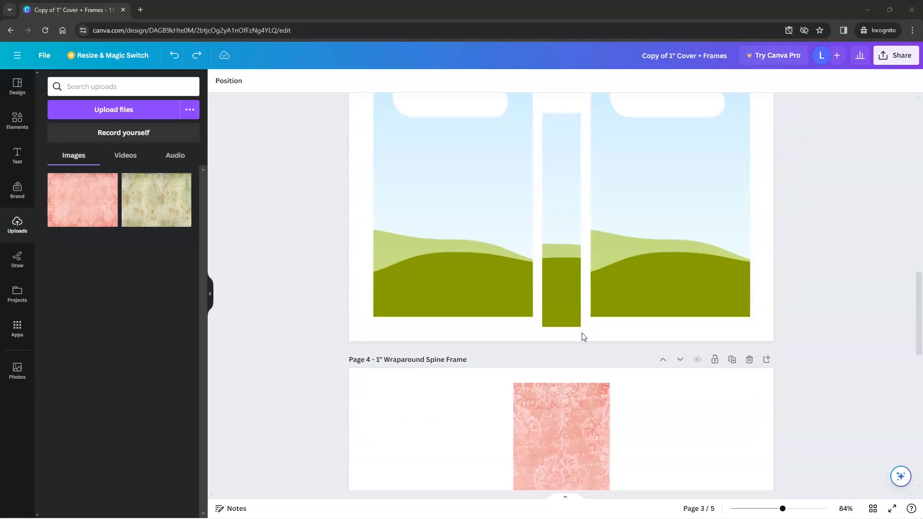
click(557, 318)
scroll(558, 318, down, 2)
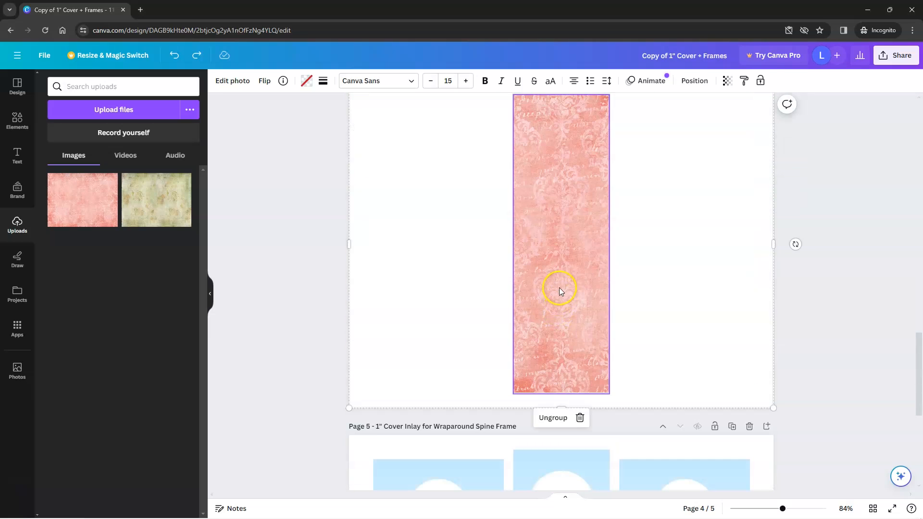
scroll(560, 292, up, 1)
right_click(569, 264)
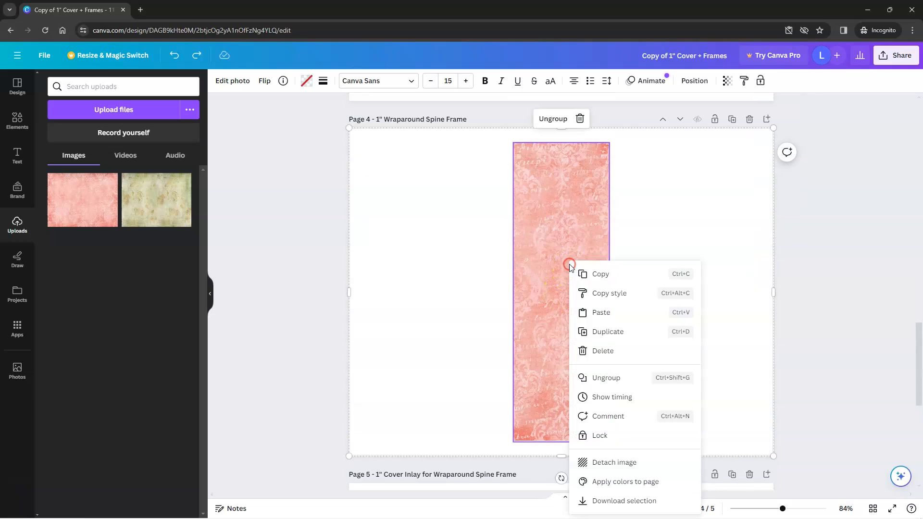
click(607, 463)
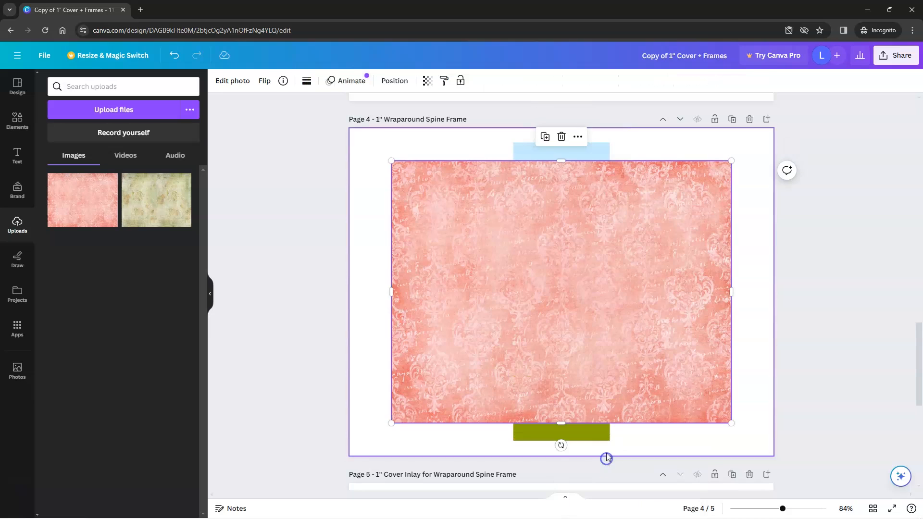
key(Delete)
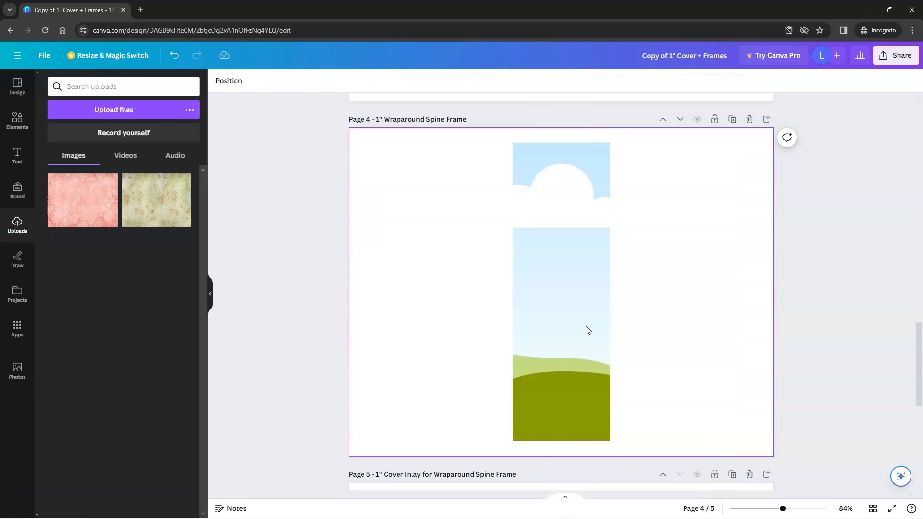
Fill the centre spine frame of the page 5 cover inlay with the pink paper
scroll(544, 303, down, 2)
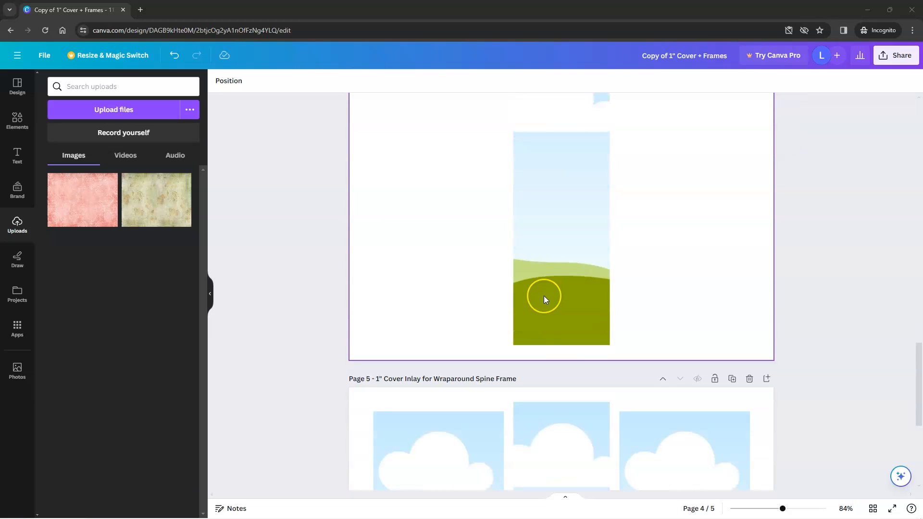
scroll(544, 298, down, 3)
scroll(543, 298, down, 2)
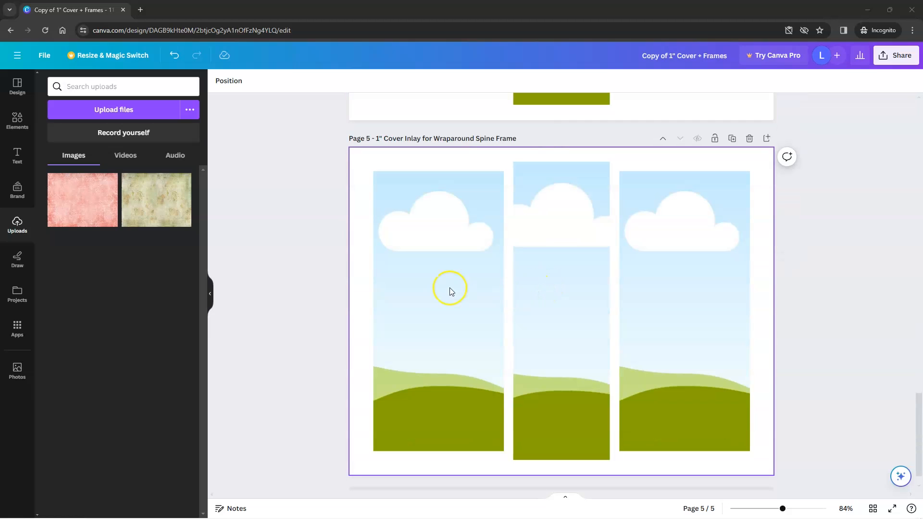
drag(107, 183, 535, 272)
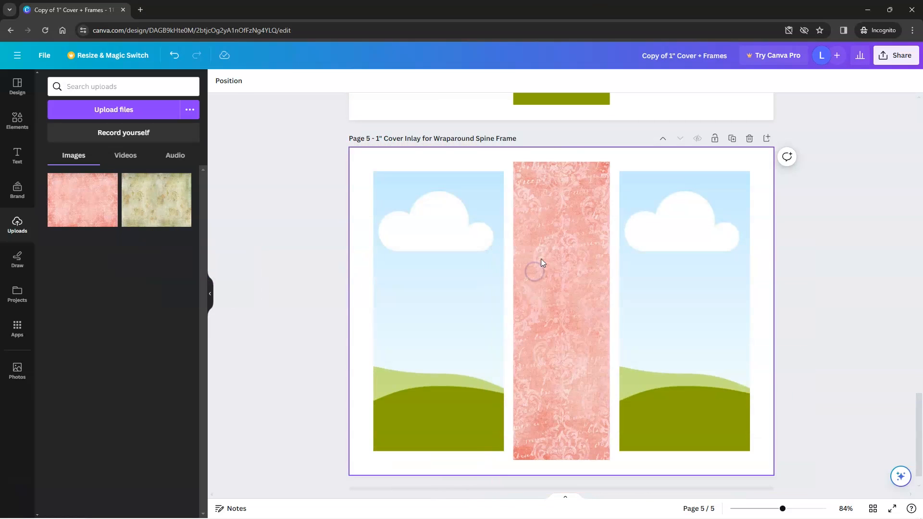
Upload the rose ExploreDreamDiscover-JunkJournalPapers-07 paper and fill both side frames of the page 5 cover inlay with it
key(alt+Tab)
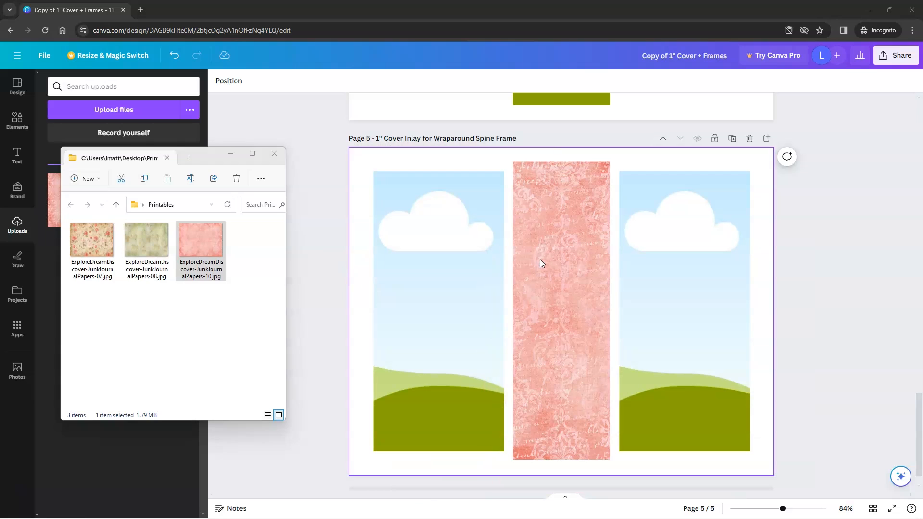
click(90, 252)
drag(90, 252, 350, 284)
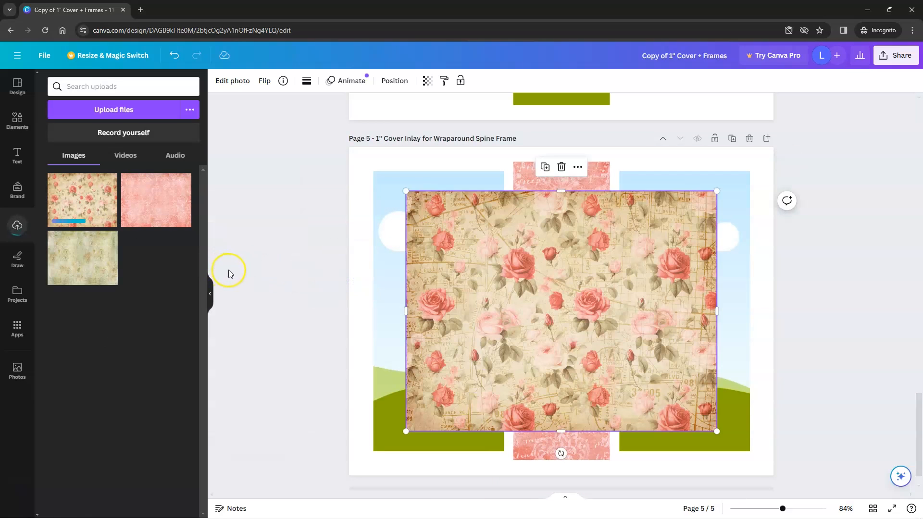
drag(550, 254, 457, 270)
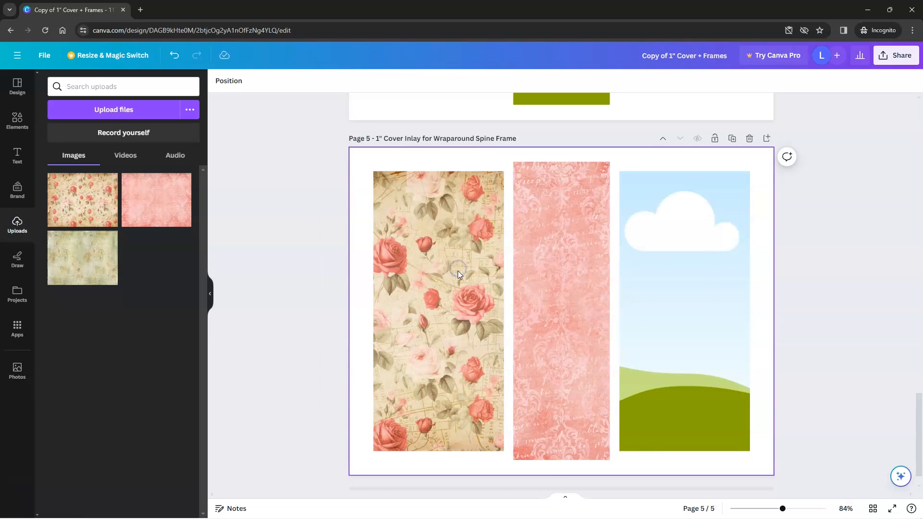
drag(82, 202, 641, 241)
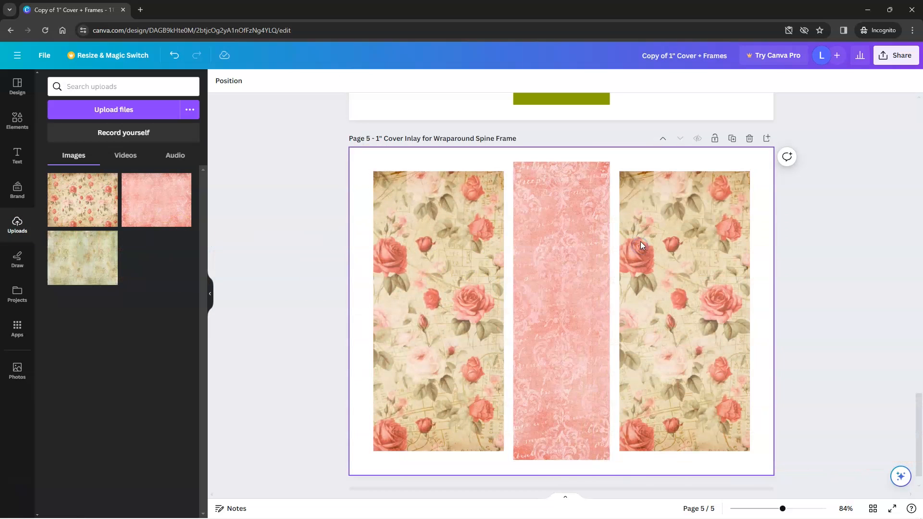
Copy the filled inlay group from page 5 onto the page 1 cover and align it with the page edges
click(626, 160)
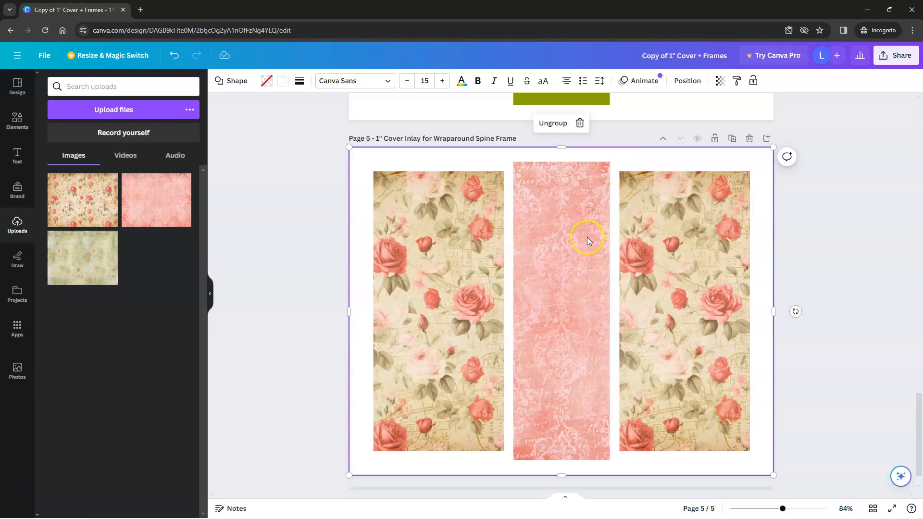
scroll(587, 238, up, 20)
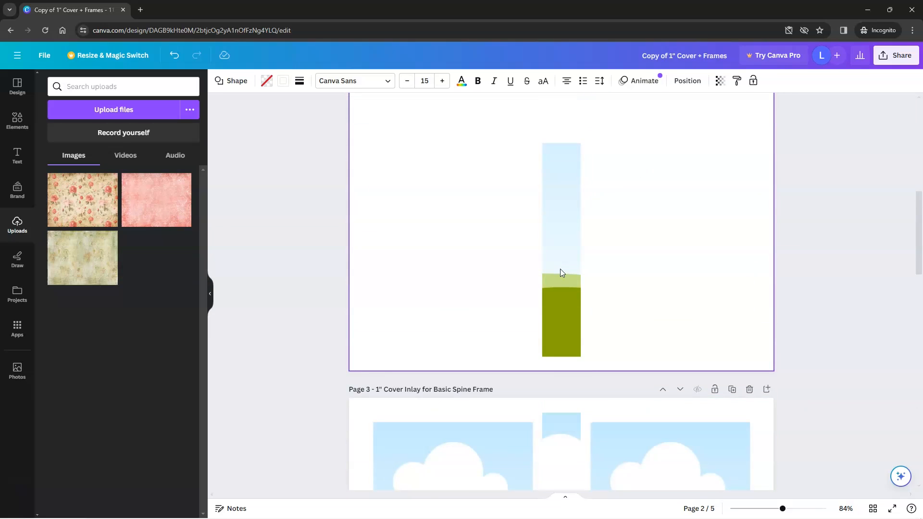
scroll(560, 269, up, 5)
click(560, 265)
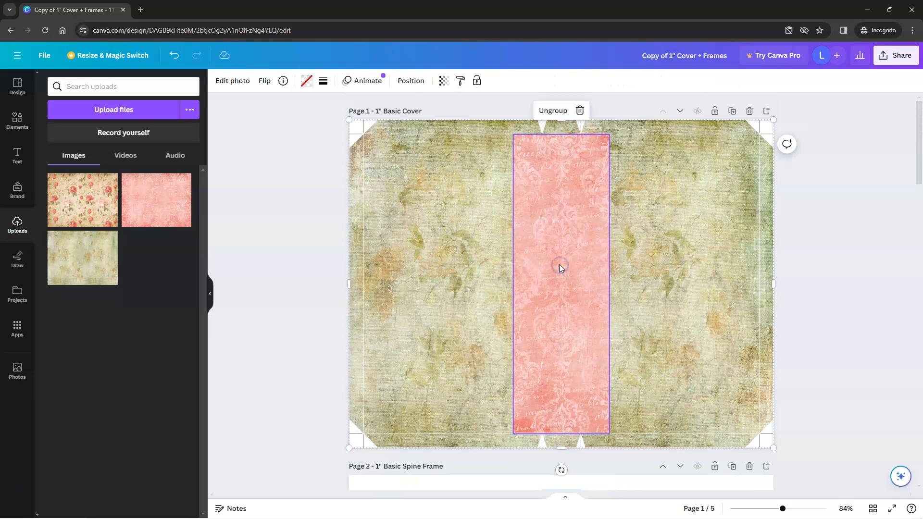
key(ctrl+v)
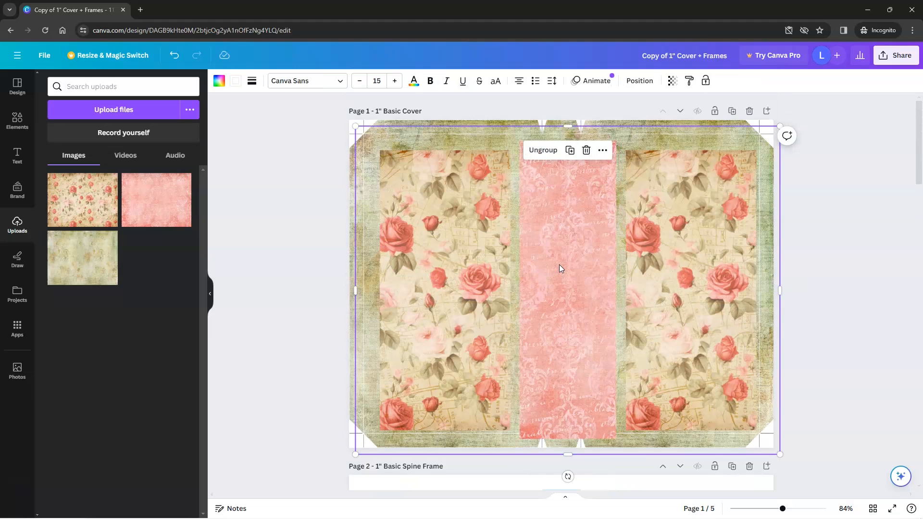
drag(724, 234, 718, 227)
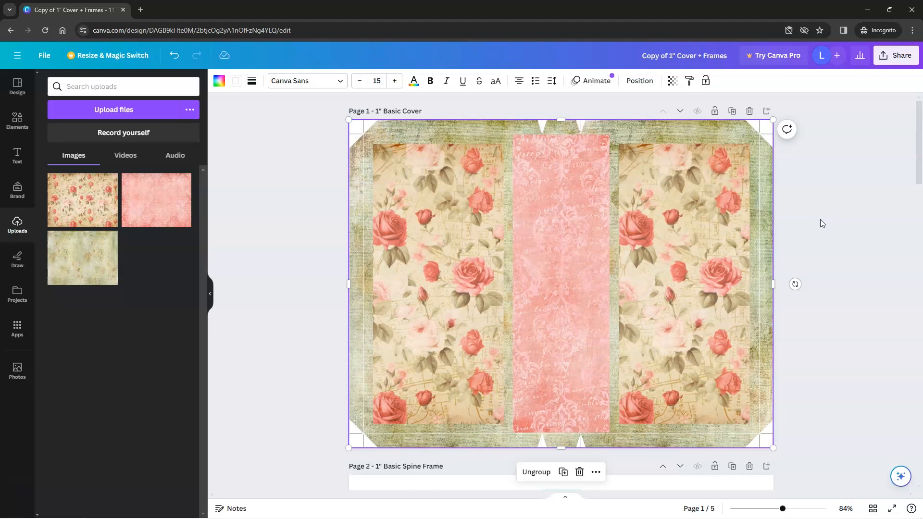
click(820, 220)
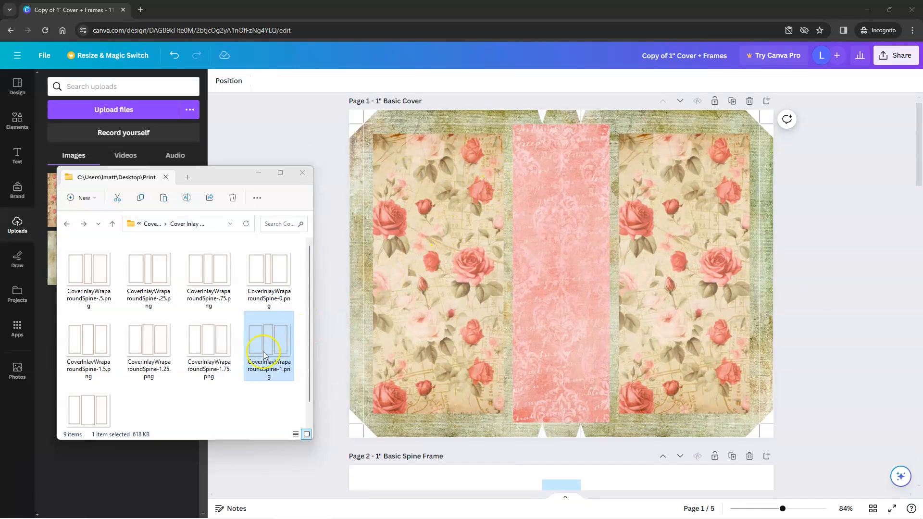
Upload the CoverInlayWraparoundSpine-1.png border, try it over the page 1 inlays, and undo its placement
drag(263, 345, 438, 320)
drag(85, 196, 427, 117)
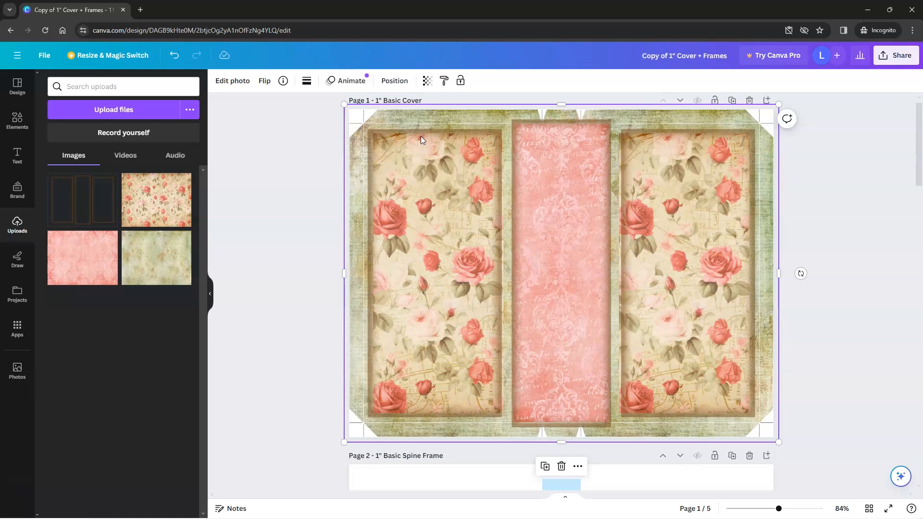
click(286, 143)
key(ctrl+z)
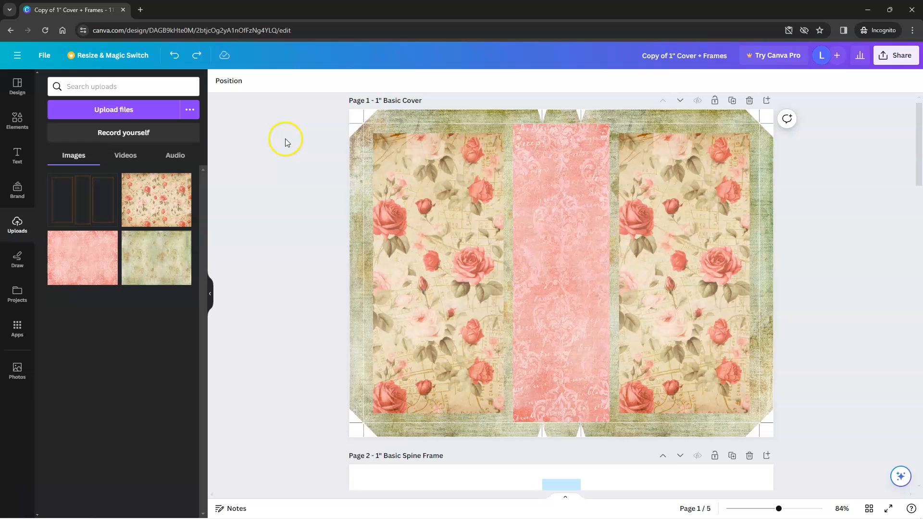
Lock the rose and pink inlay group in the layers of page 1
click(231, 81)
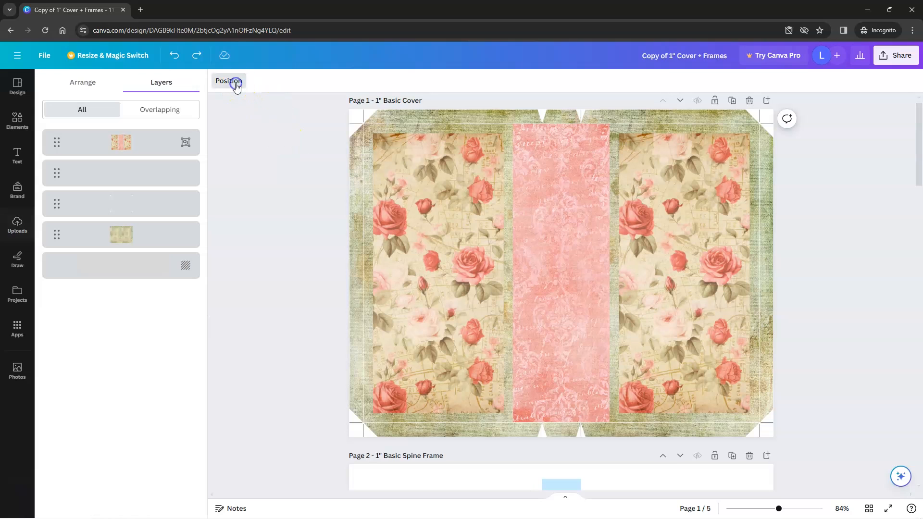
right_click(153, 142)
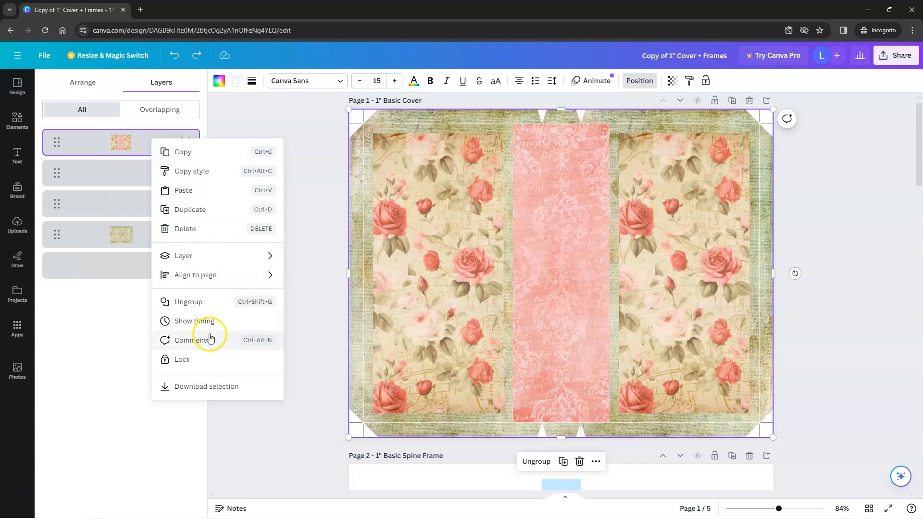
click(205, 366)
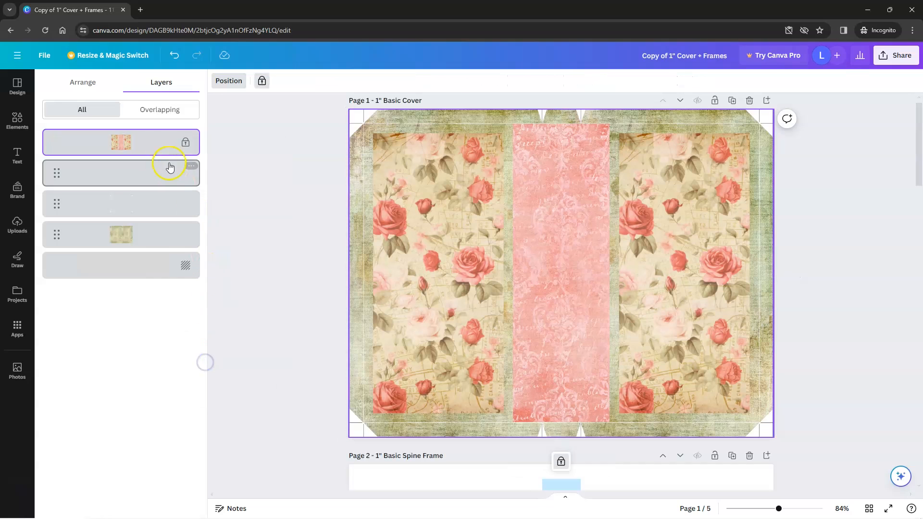
click(261, 150)
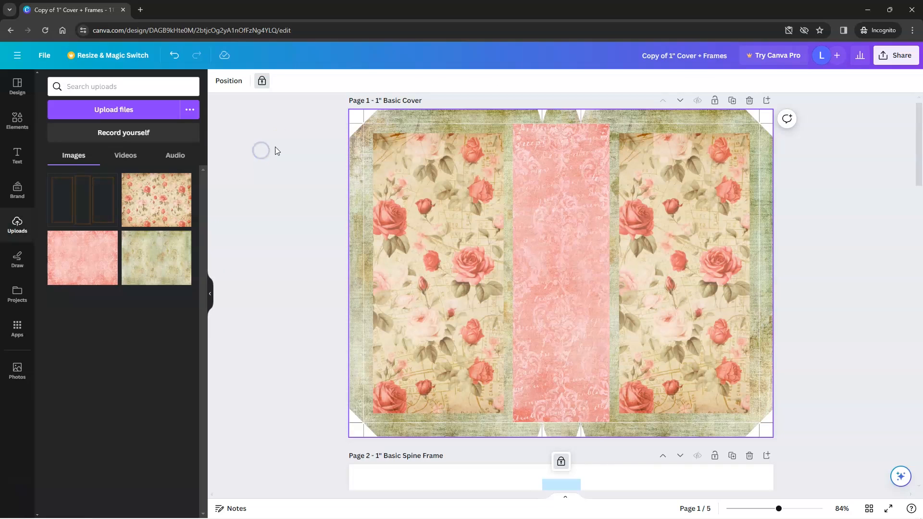
Place the uploaded wraparound-spine border on the page 1 cover and enlarge it to fill the page over the inlays
click(84, 194)
drag(85, 196, 423, 163)
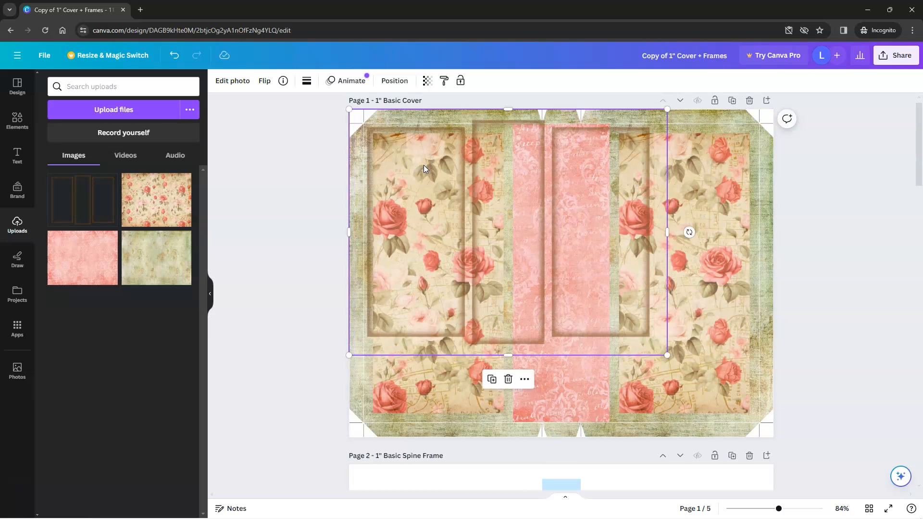
click(552, 267)
drag(666, 356, 774, 437)
click(671, 338)
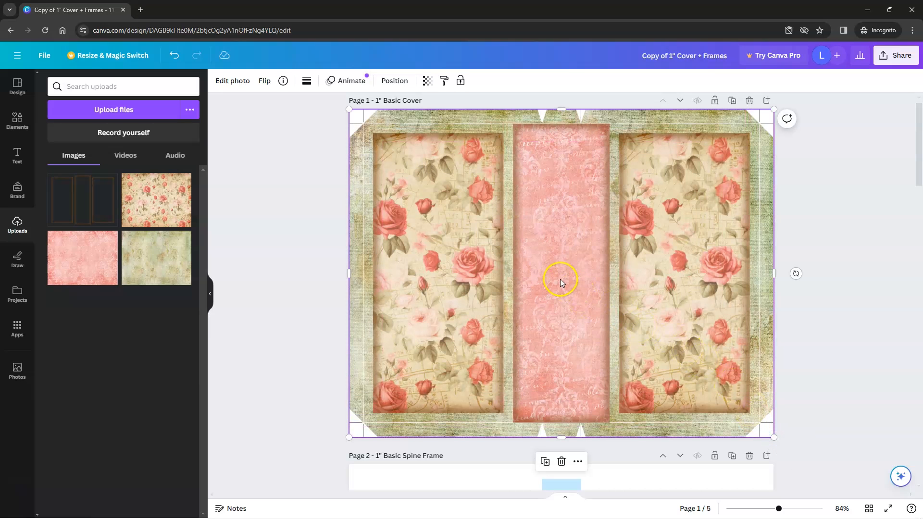
Set the transparency of the inlay border on page 1 to 50
click(459, 169)
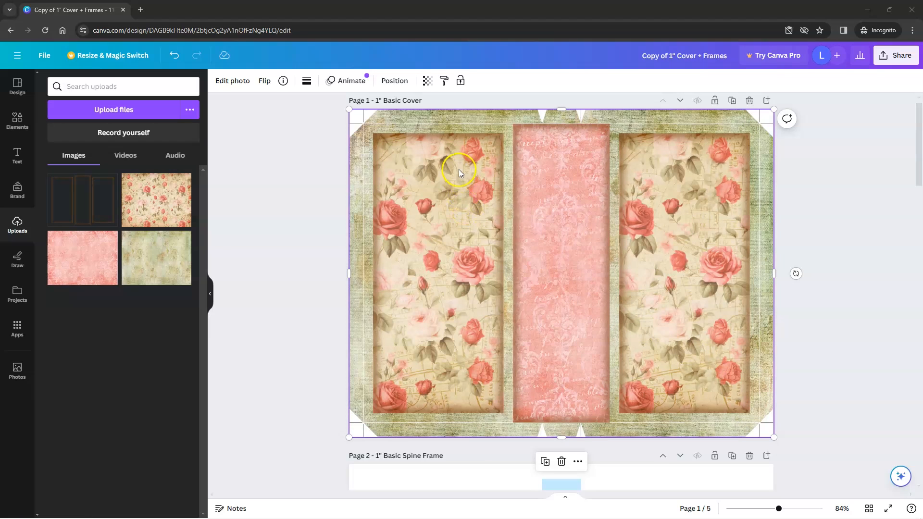
click(429, 83)
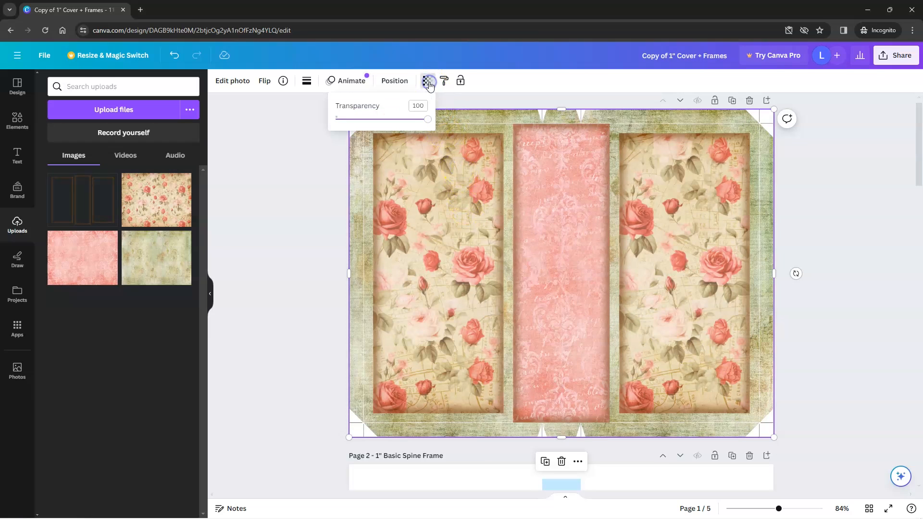
drag(426, 119, 387, 124)
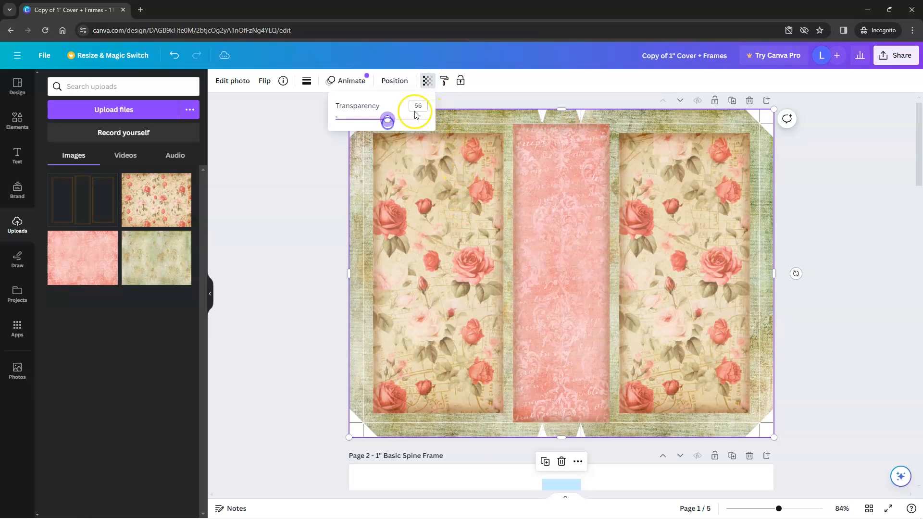
click(415, 107)
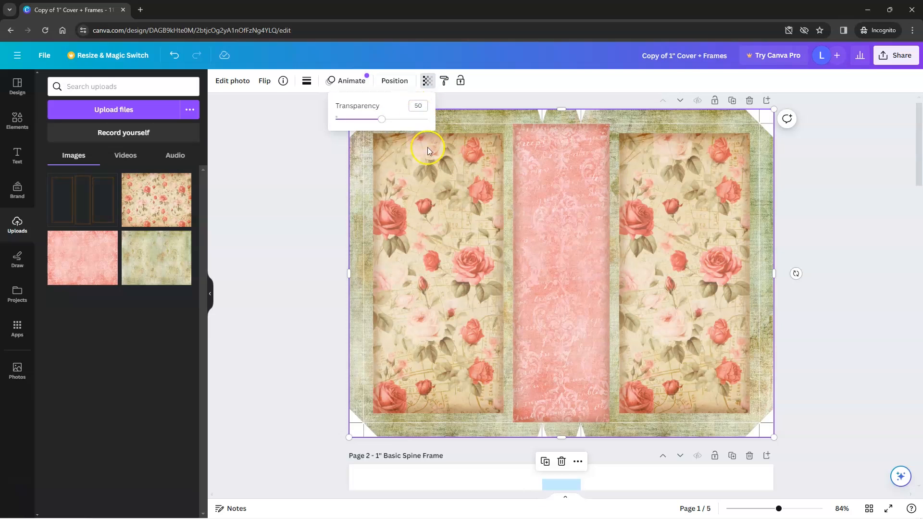
click(439, 174)
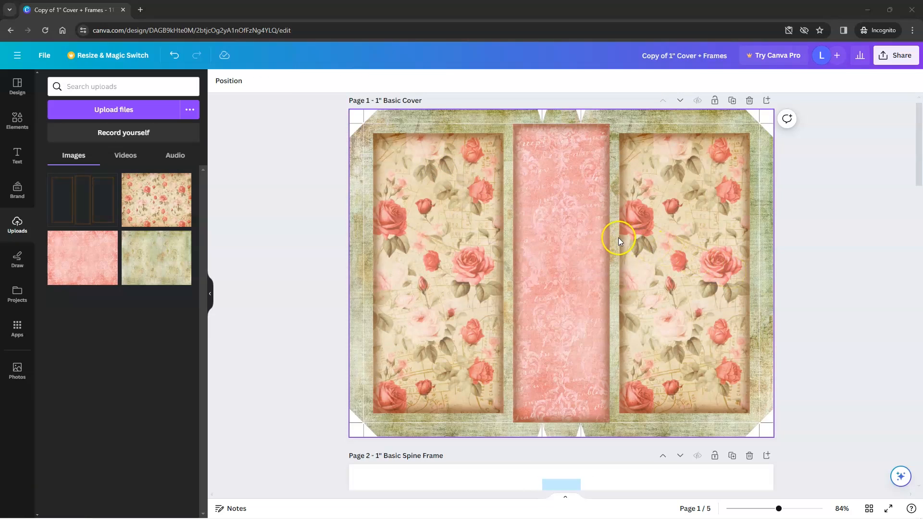
Download only page 1, the 1" Basic Cover, as a JPG
click(897, 56)
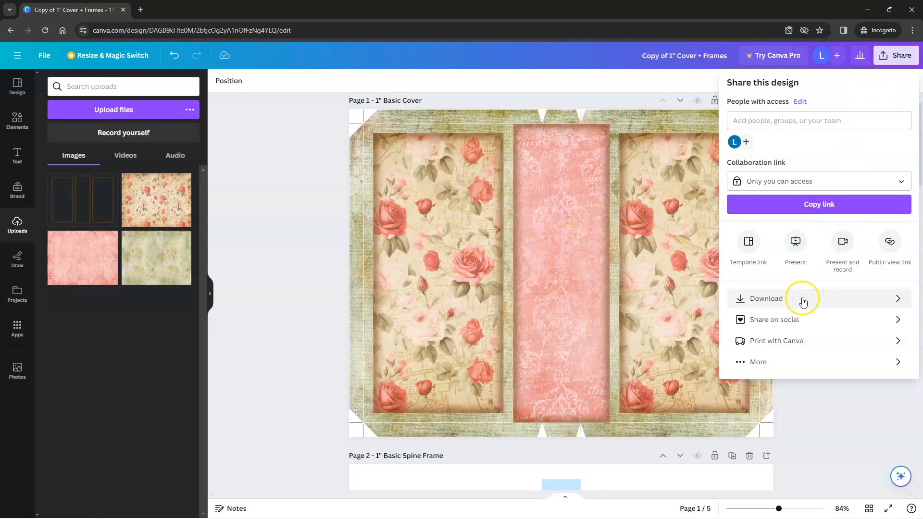
click(802, 300)
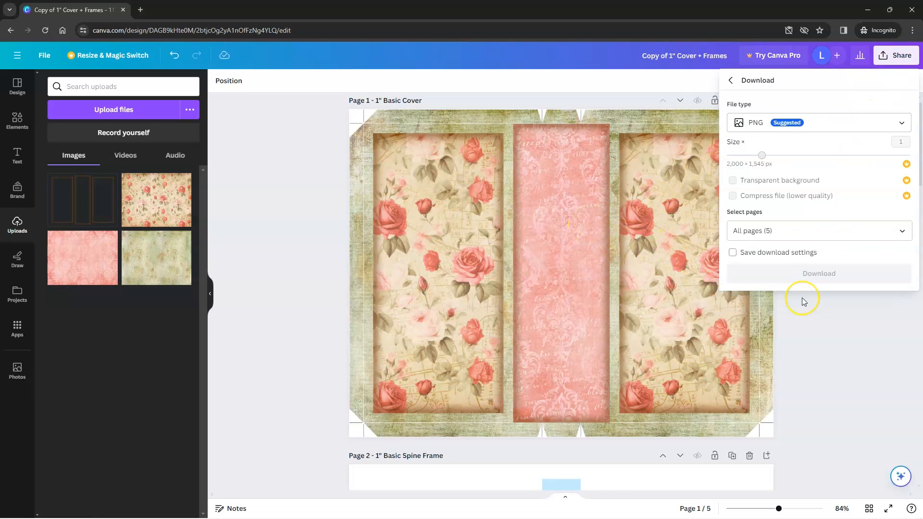
click(809, 123)
click(803, 150)
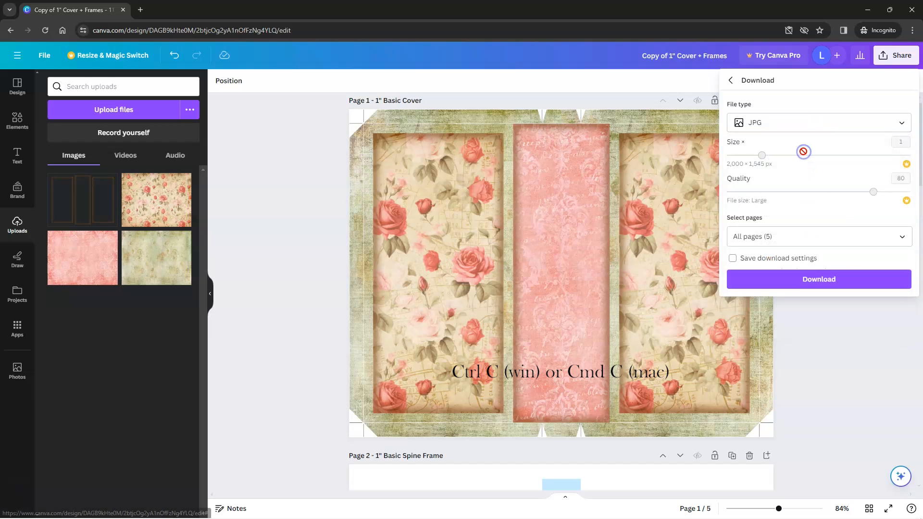
click(793, 240)
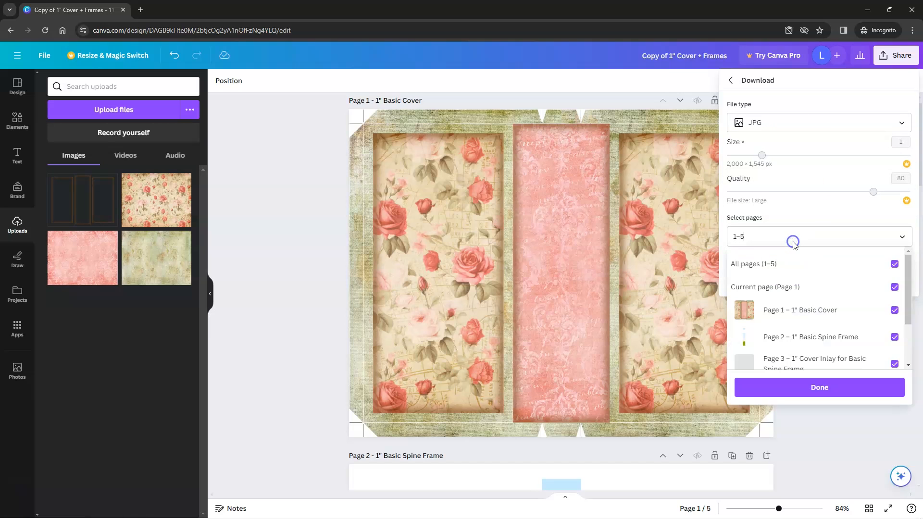
click(894, 264)
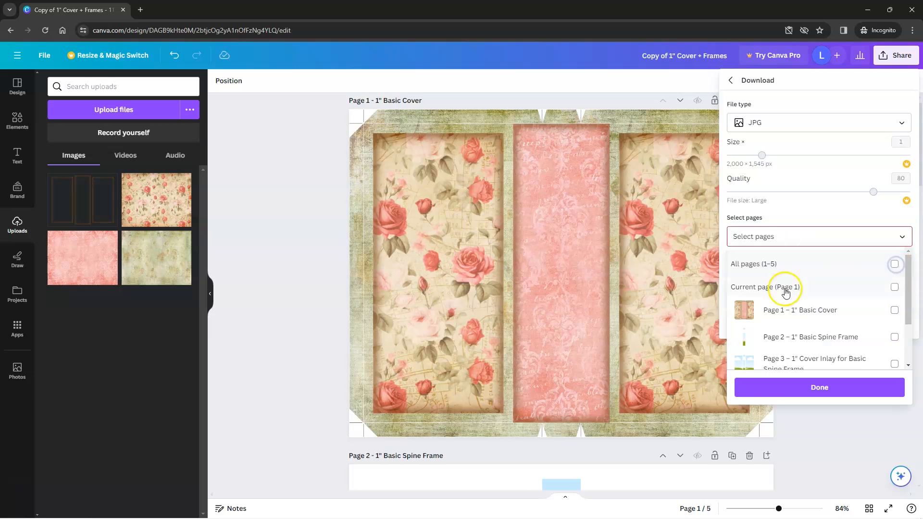
click(894, 310)
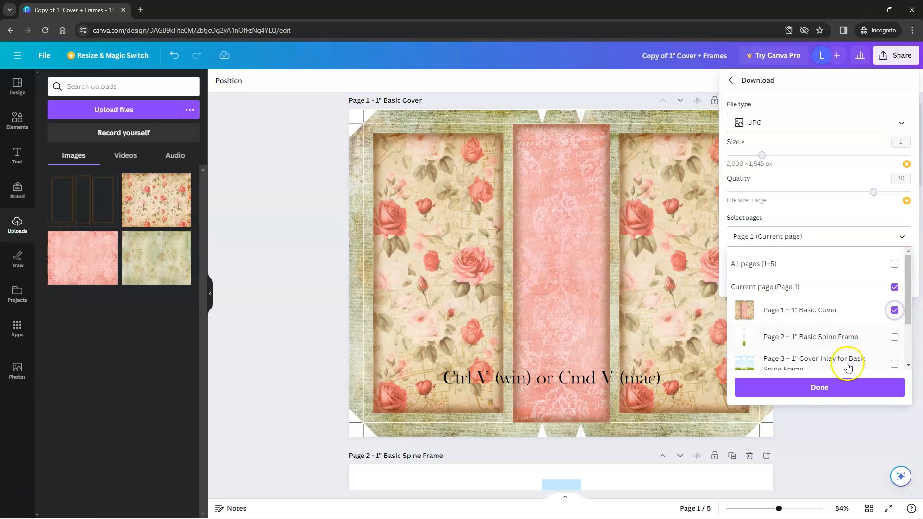
click(826, 388)
click(821, 283)
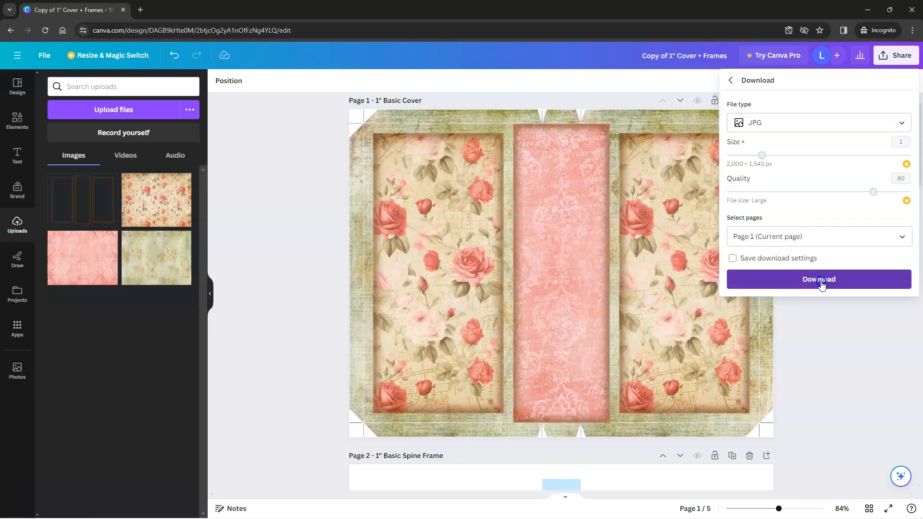
Create a new custom-size design 11 in wide and 8.5 in high
click(42, 58)
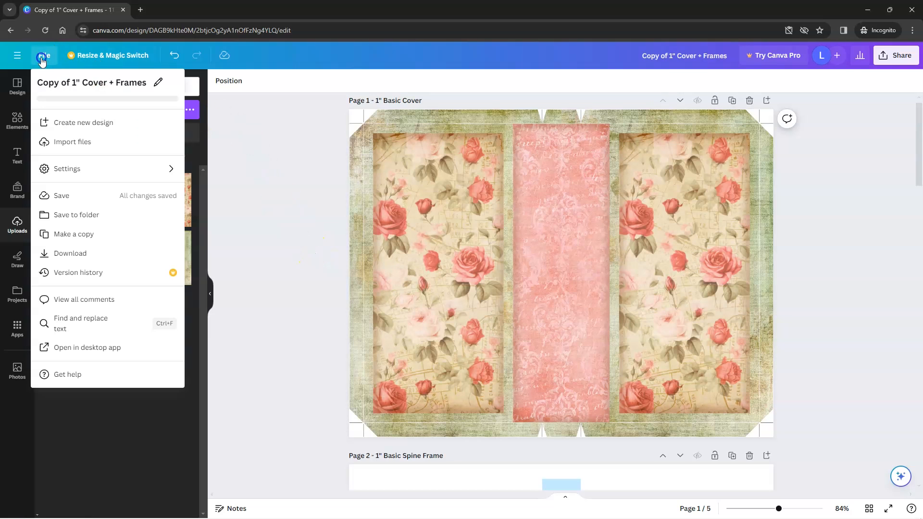
click(79, 123)
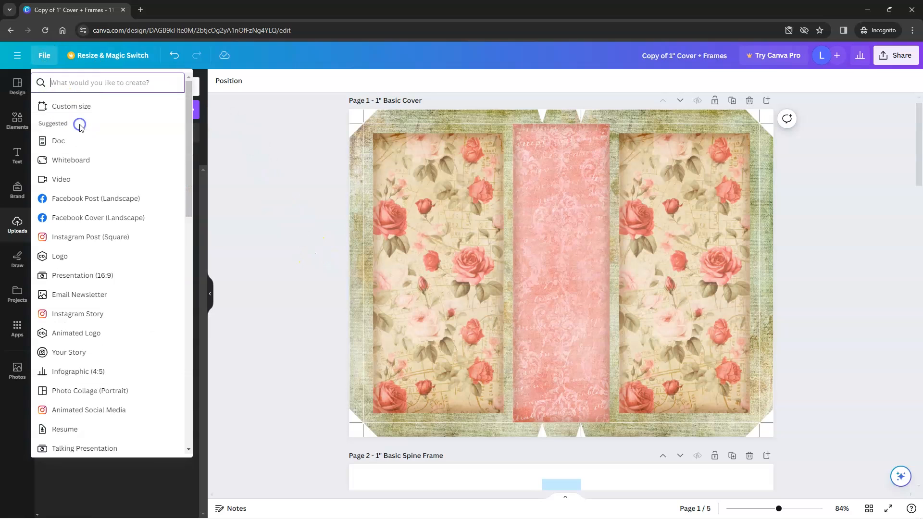
click(77, 106)
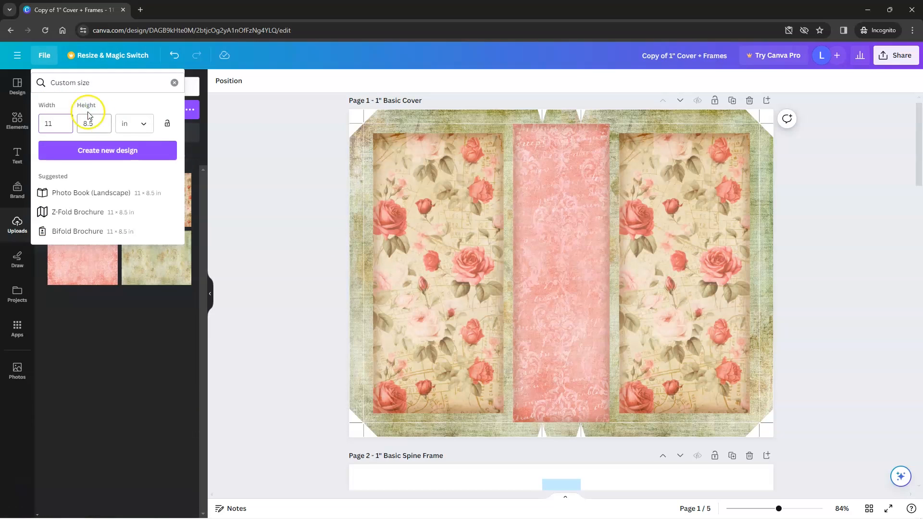
click(127, 126)
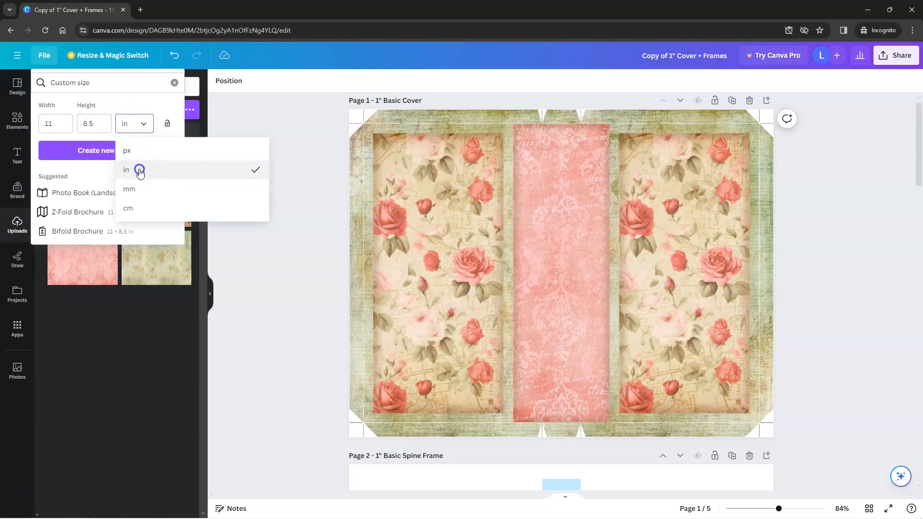
click(138, 169)
click(57, 122)
click(95, 123)
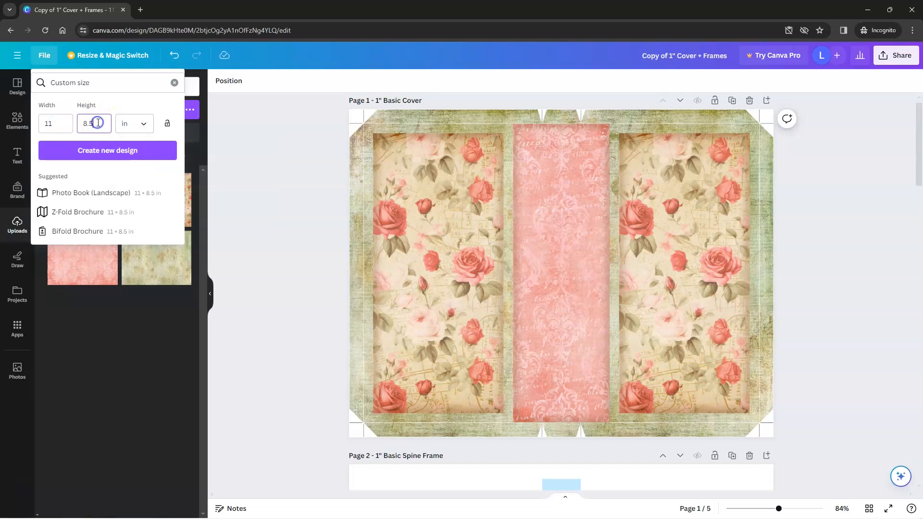
click(111, 157)
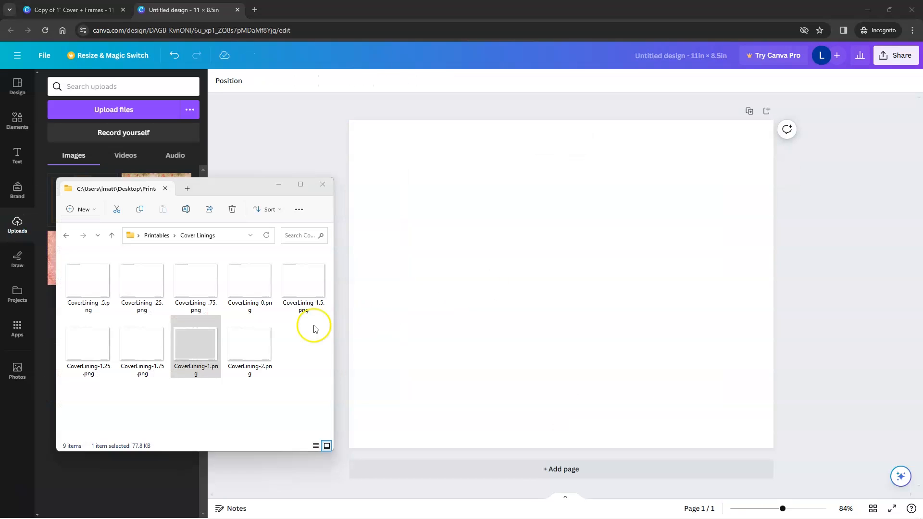
Upload the CoverLining-1.png template onto the blank page and enlarge it to fill the page
drag(206, 351, 498, 279)
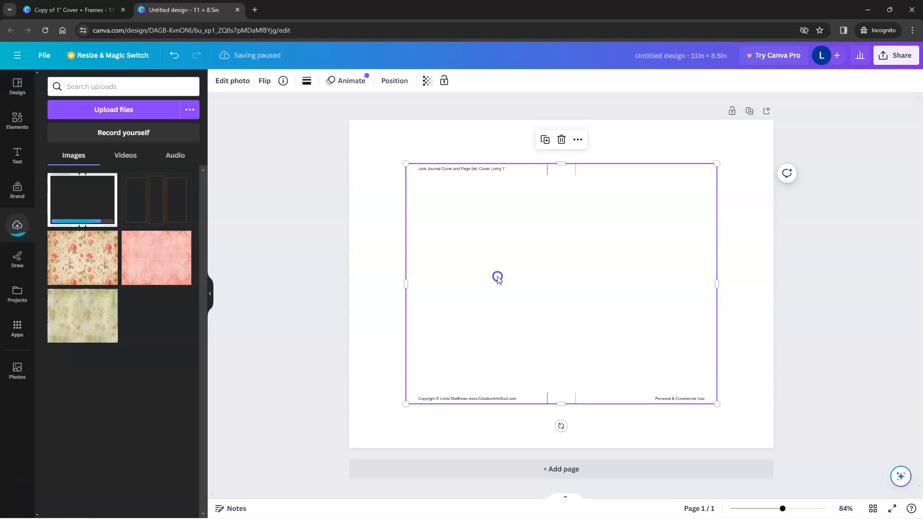
drag(553, 297, 497, 255)
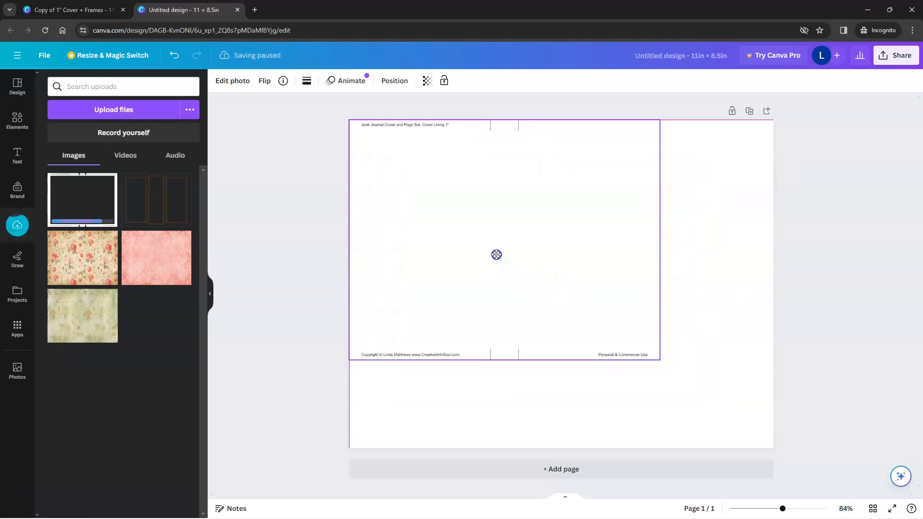
drag(660, 360, 774, 448)
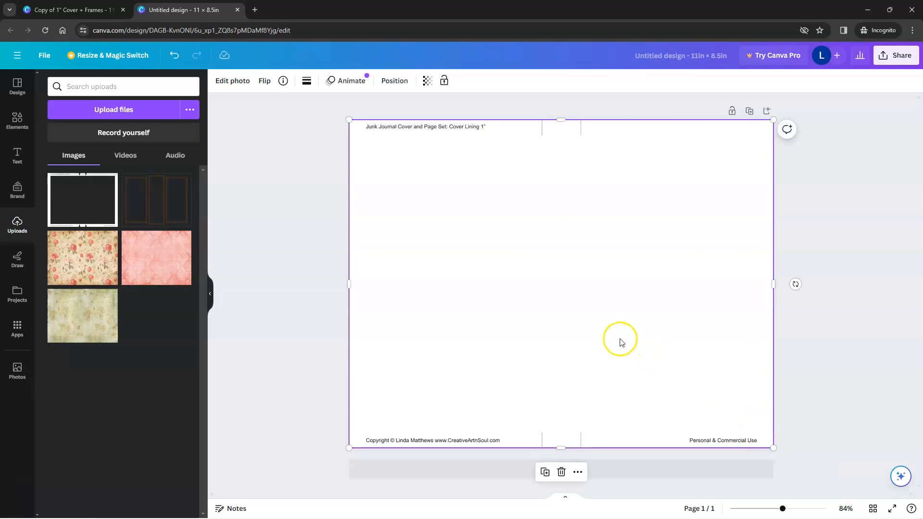
key(ctrl+z)
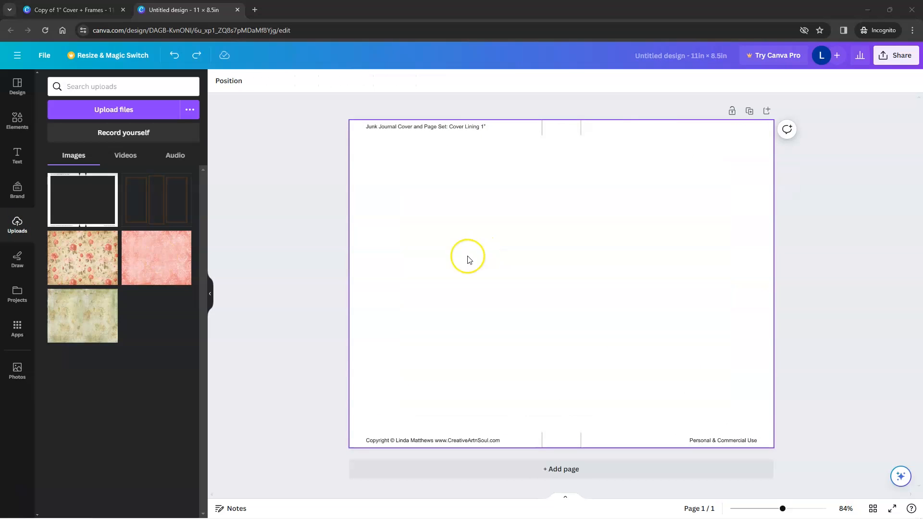
Add the uploaded pink damask paper to the lining page and enlarge it to cover the whole page
click(156, 259)
drag(476, 251, 442, 222)
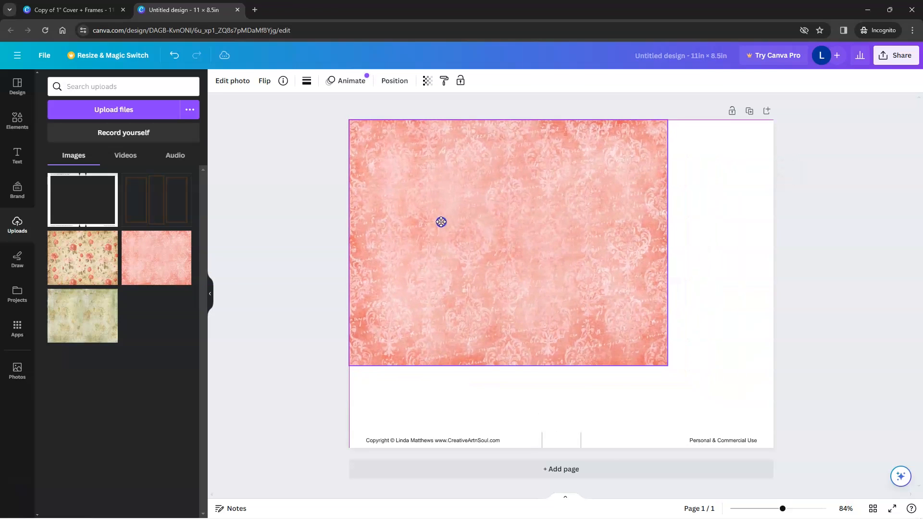
drag(667, 365, 775, 448)
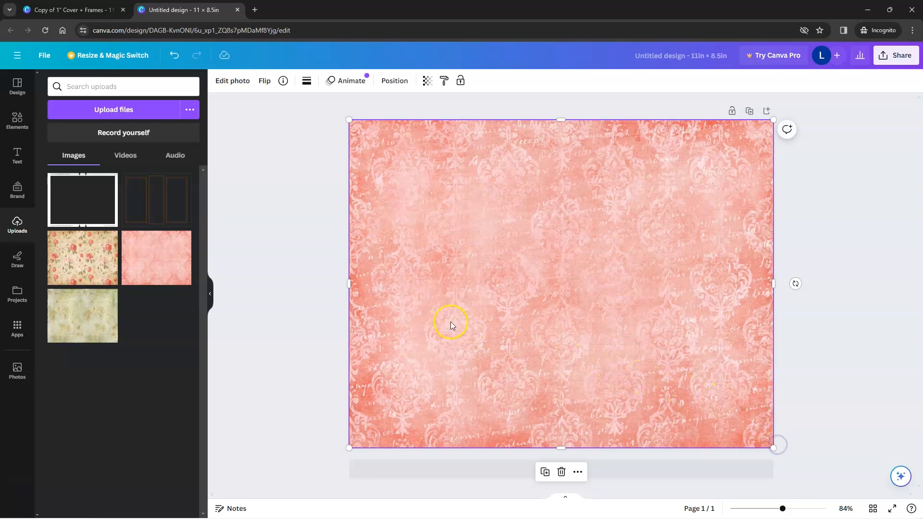
Move the pink paper layer below the cover lining template in the layer order
click(308, 262)
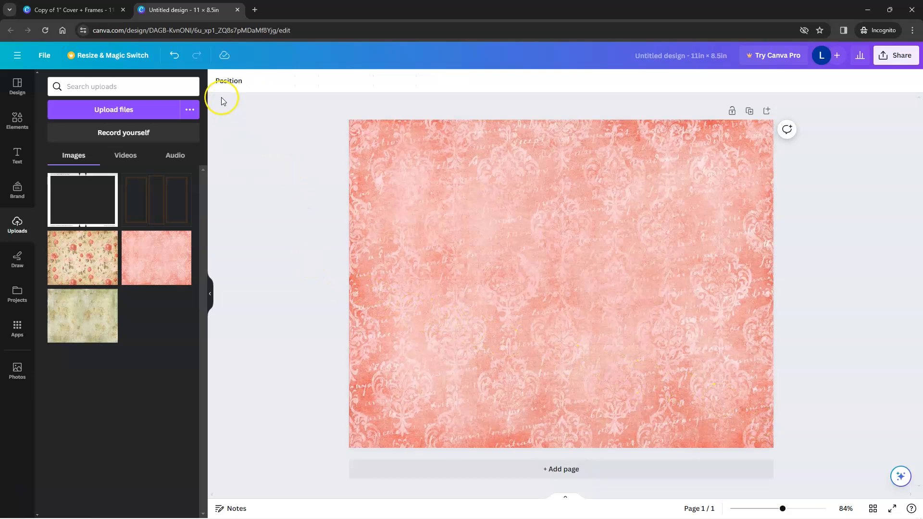
click(229, 82)
click(151, 147)
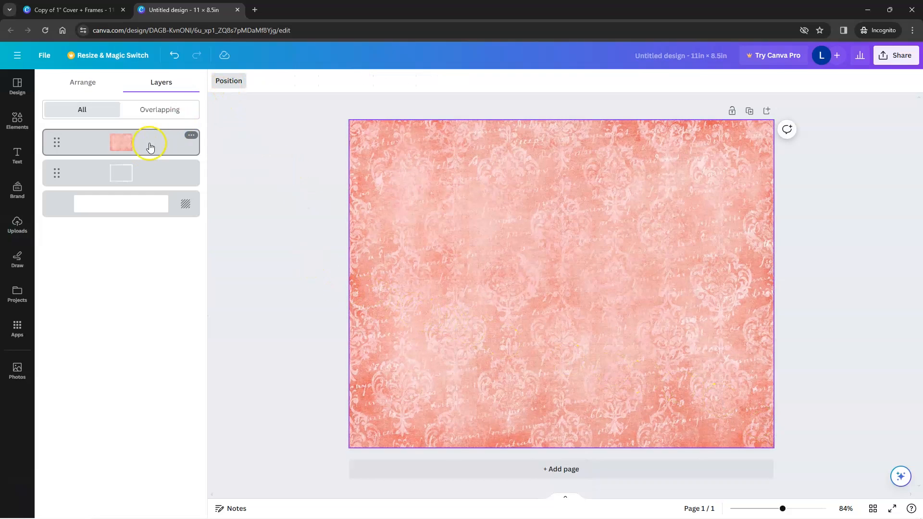
drag(147, 154, 149, 181)
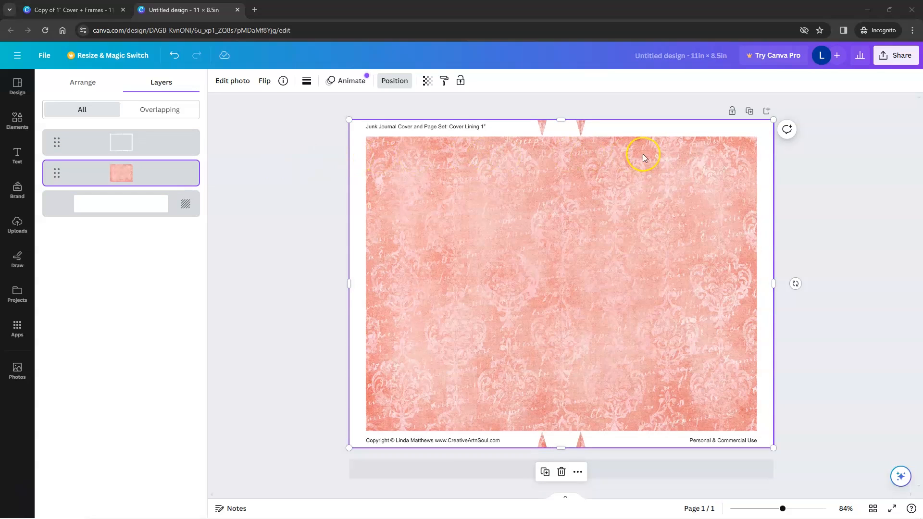
Download the pink cover lining design as a JPG
click(895, 59)
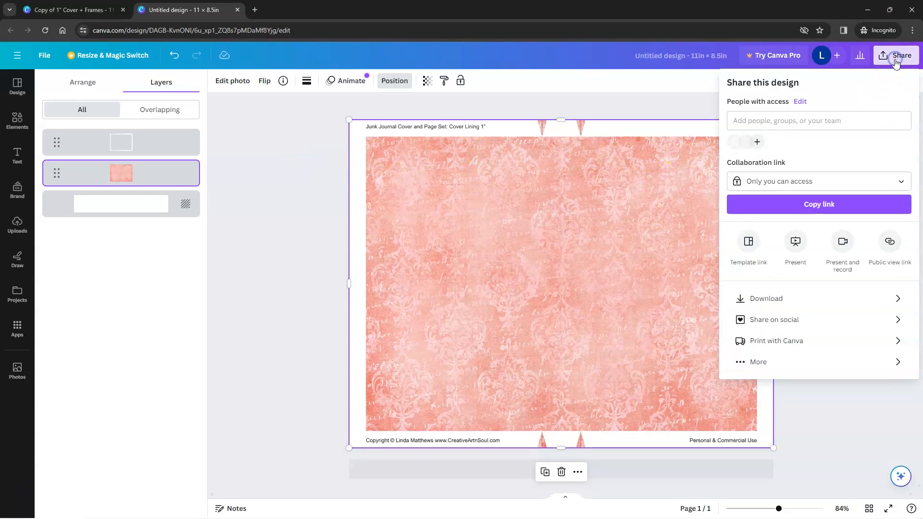
click(837, 307)
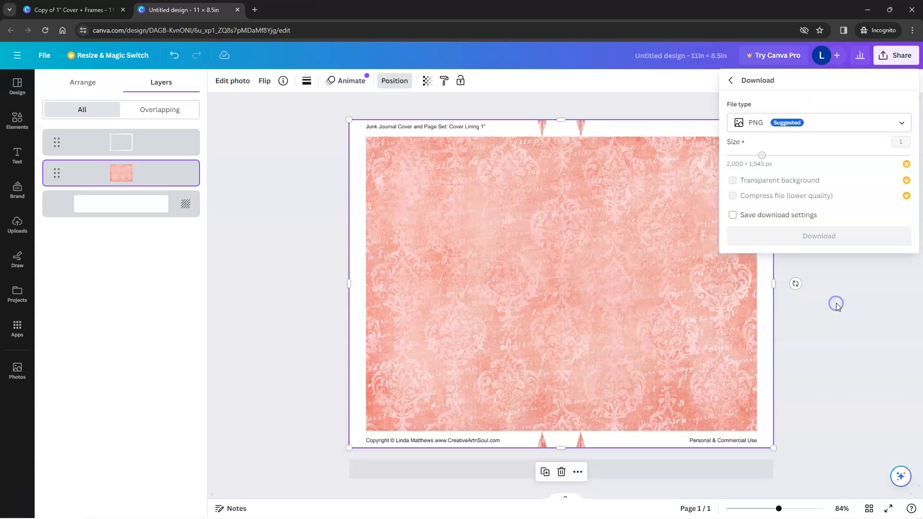
click(835, 124)
click(833, 153)
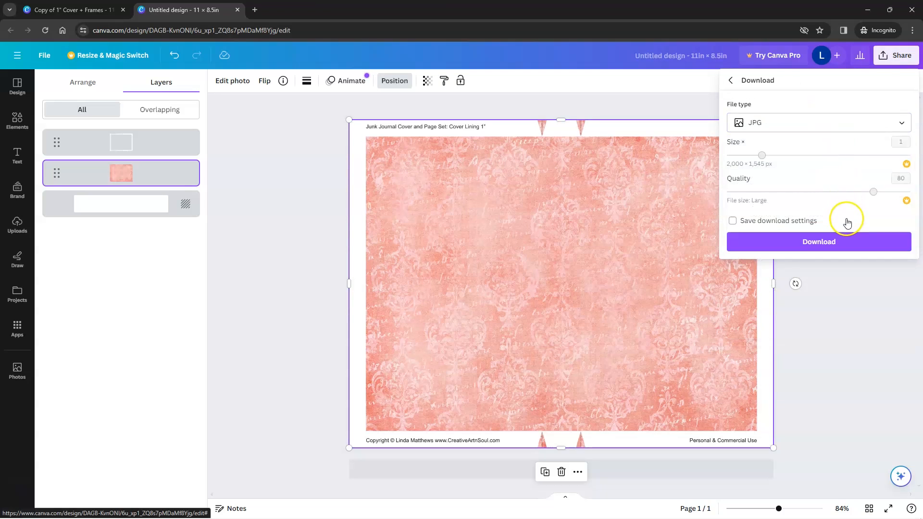
click(823, 242)
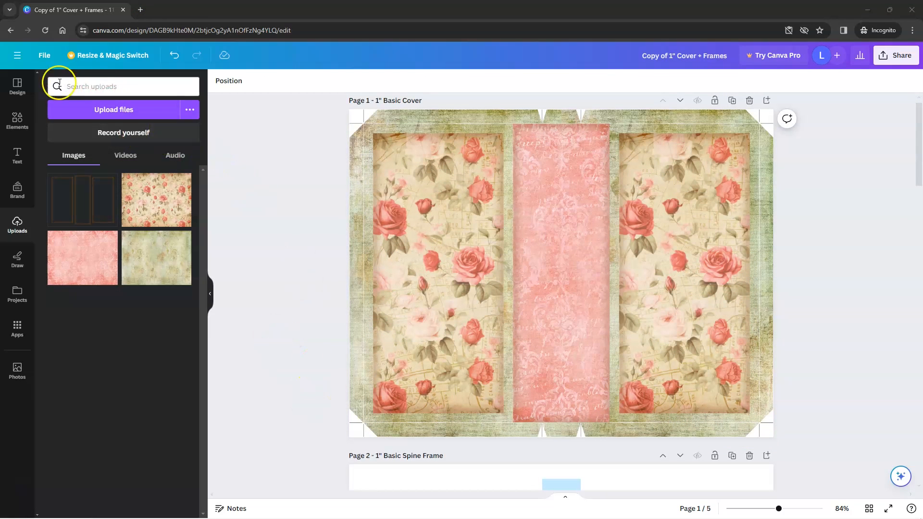
Create a new custom-size design 11 in wide and 8.5 in high
click(44, 56)
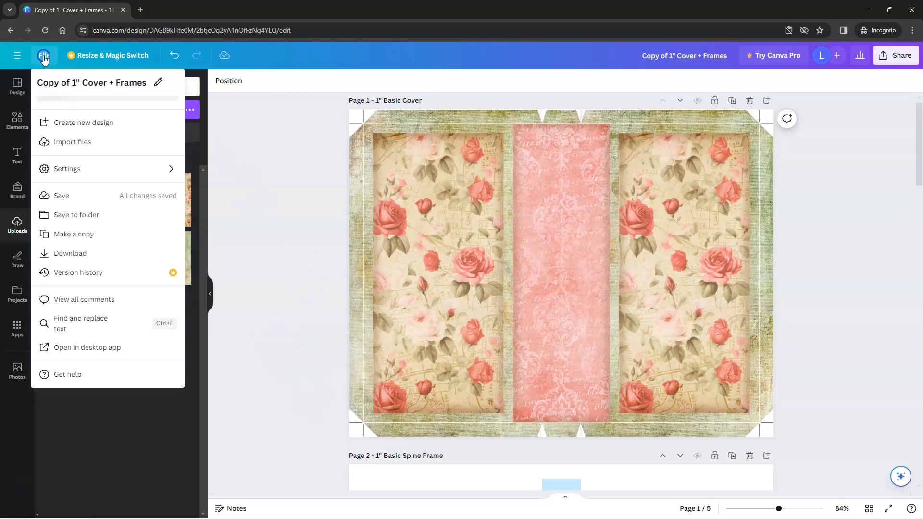
click(68, 124)
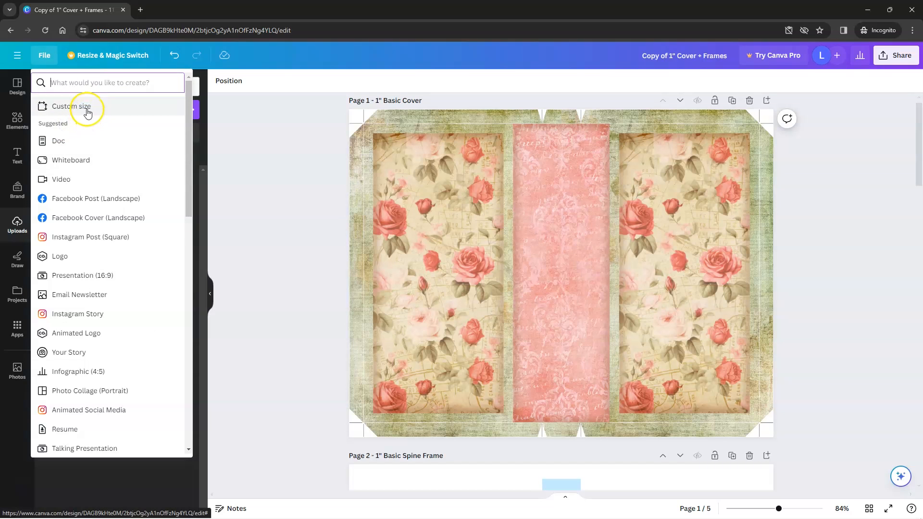
click(87, 111)
click(129, 124)
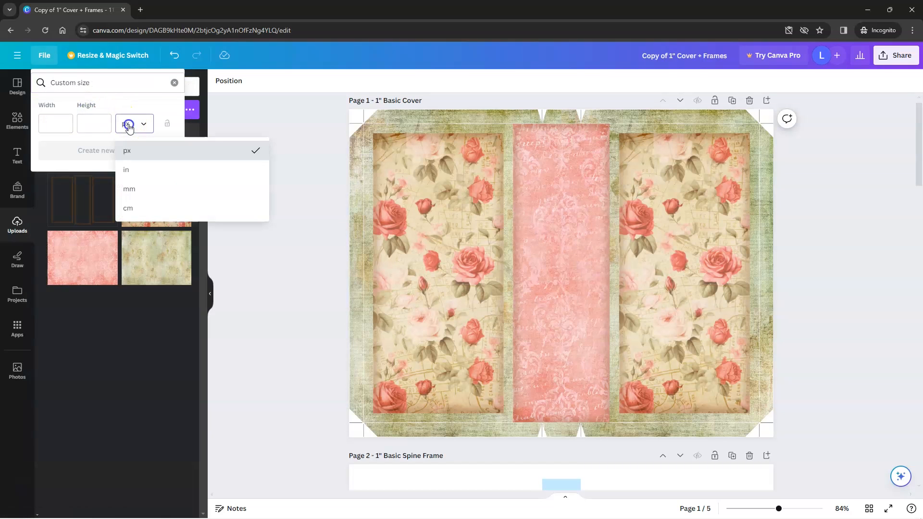
click(129, 169)
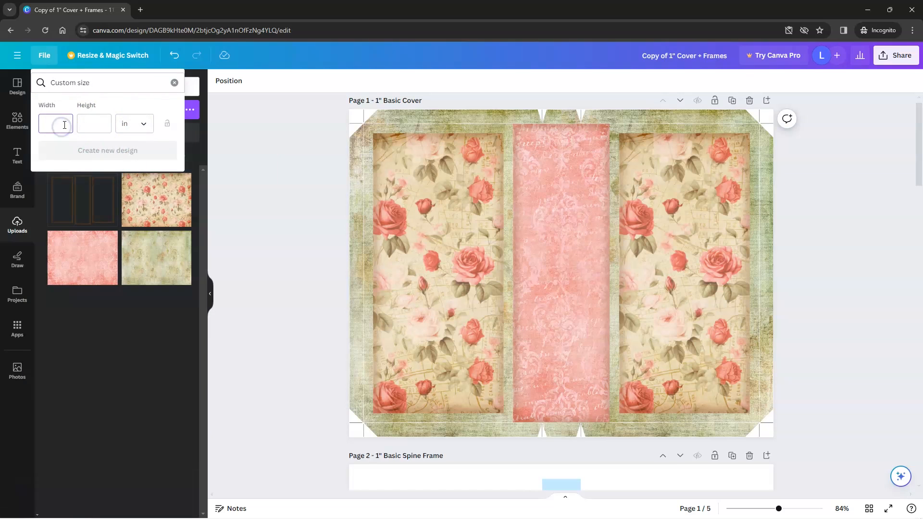
text(8.5)
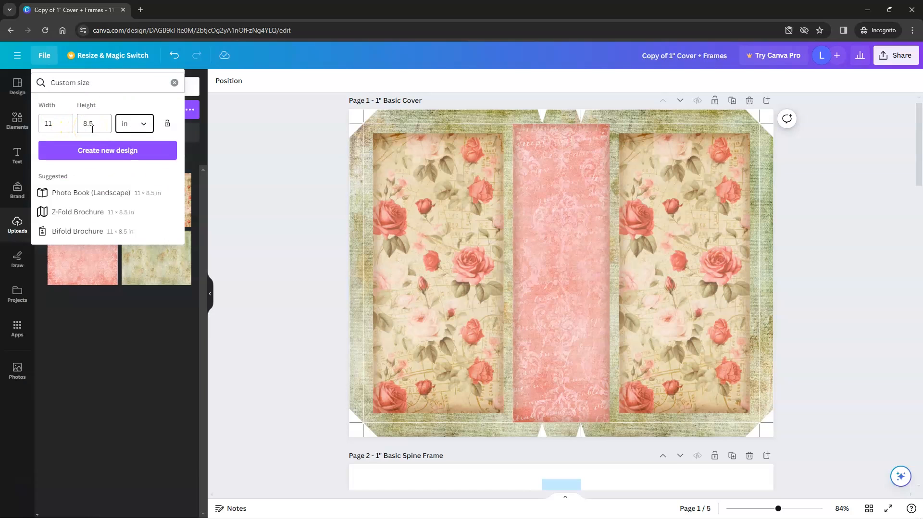
key(Tab)
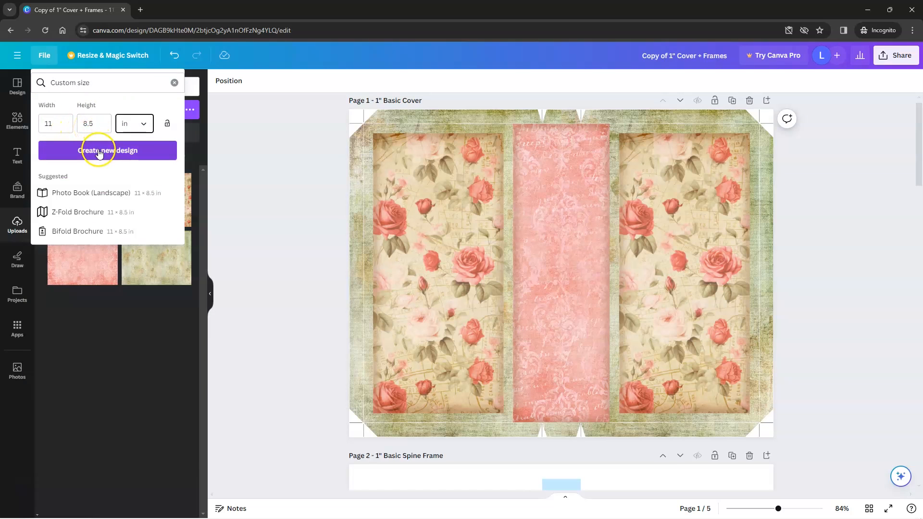
click(99, 152)
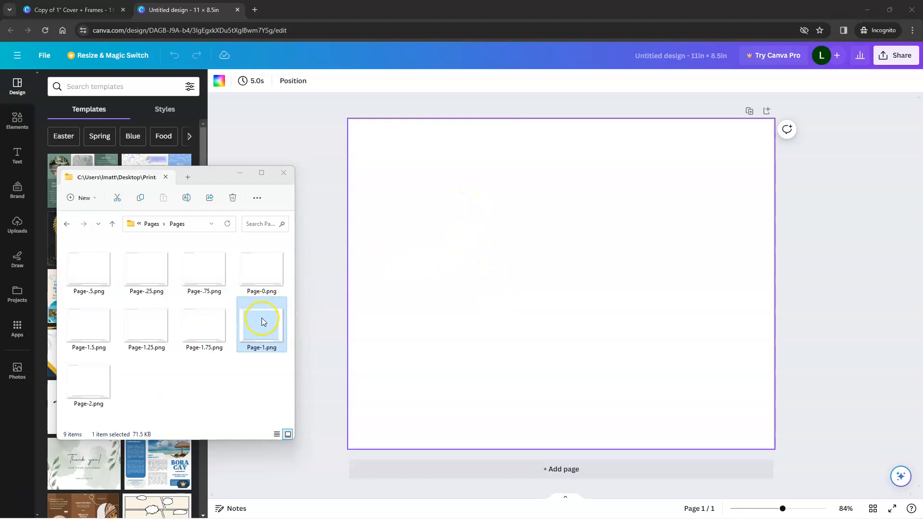
Upload the Page-1.png template onto the blank page and enlarge it to fill the page
drag(262, 319, 450, 283)
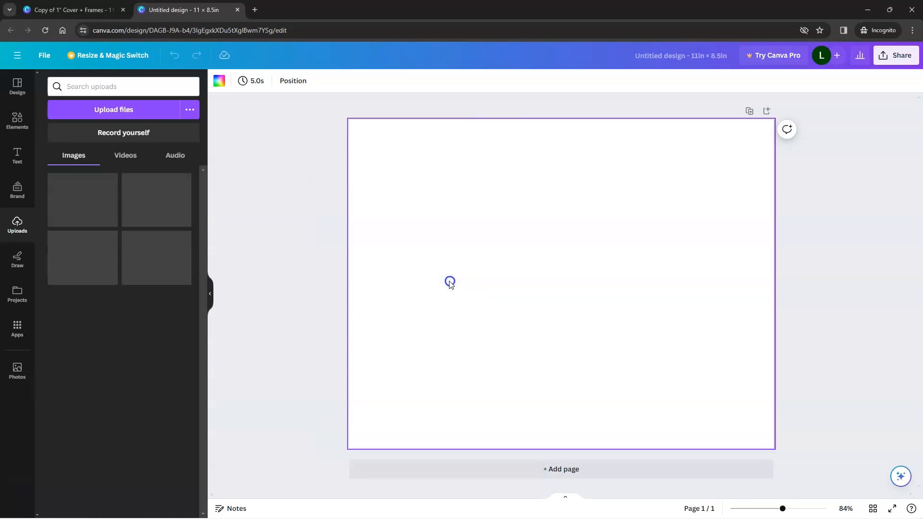
drag(498, 260, 444, 214)
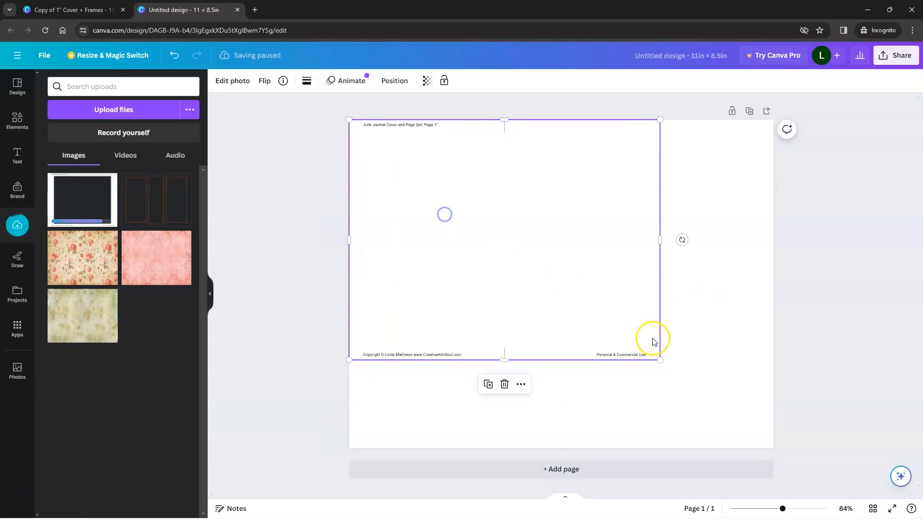
drag(660, 360, 773, 447)
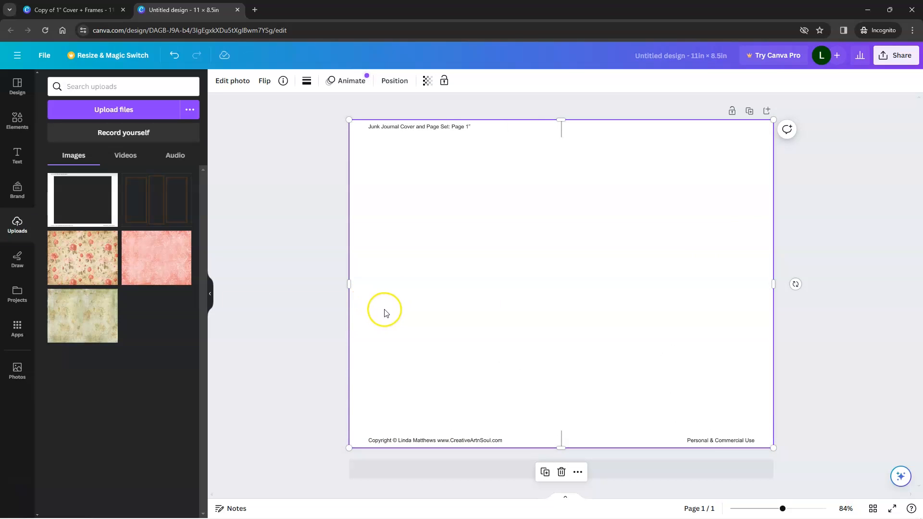
Upload the balloon-and-suitcase paper ExploreDreamDiscover-JunkJournalPapers-03.jpg onto the page and enlarge it to cover the whole page
key(alt+Tab)
click(80, 277)
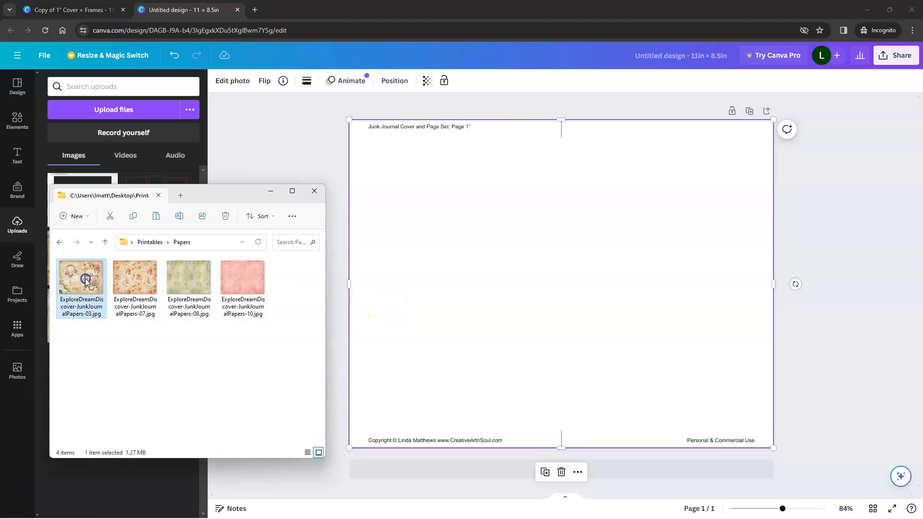
key(ctrl+a)
drag(77, 274, 421, 312)
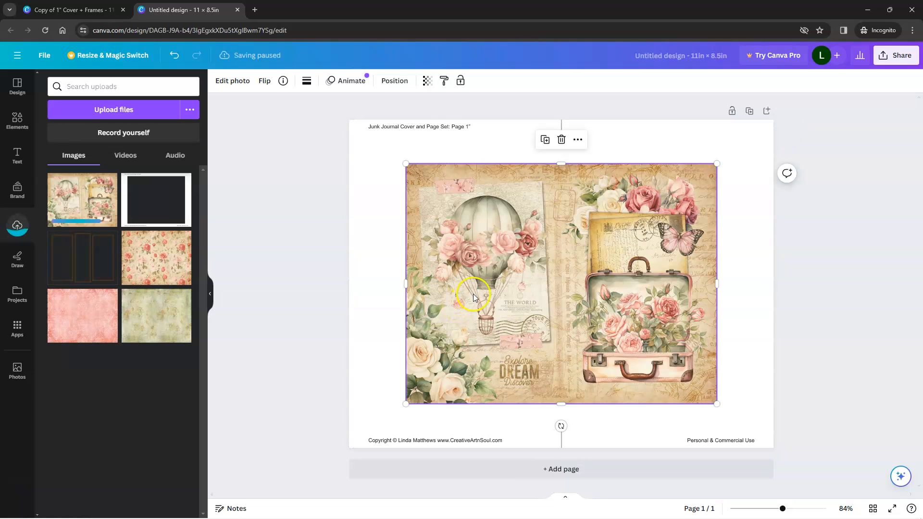
drag(510, 307, 453, 264)
drag(660, 360, 774, 449)
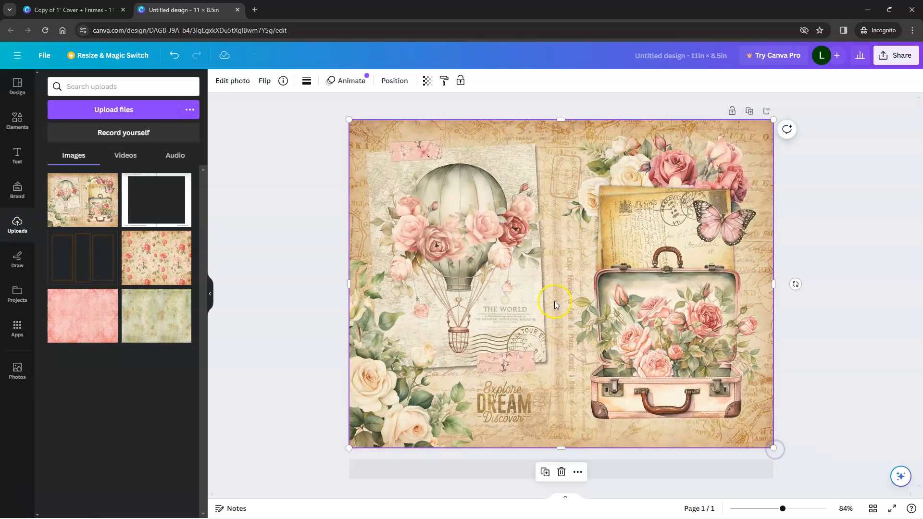
Move the balloon-and-suitcase paper below the page template in the layer order and shrink it to just beyond the template's opening
click(310, 175)
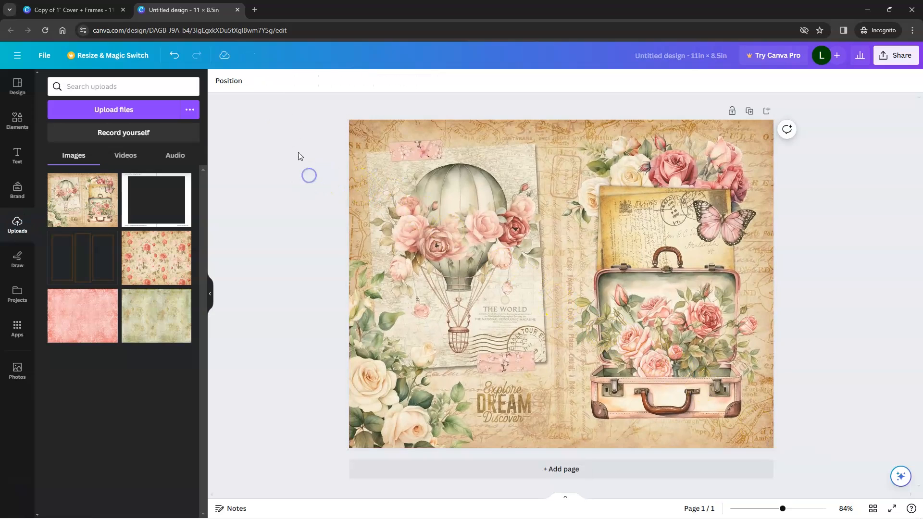
click(235, 82)
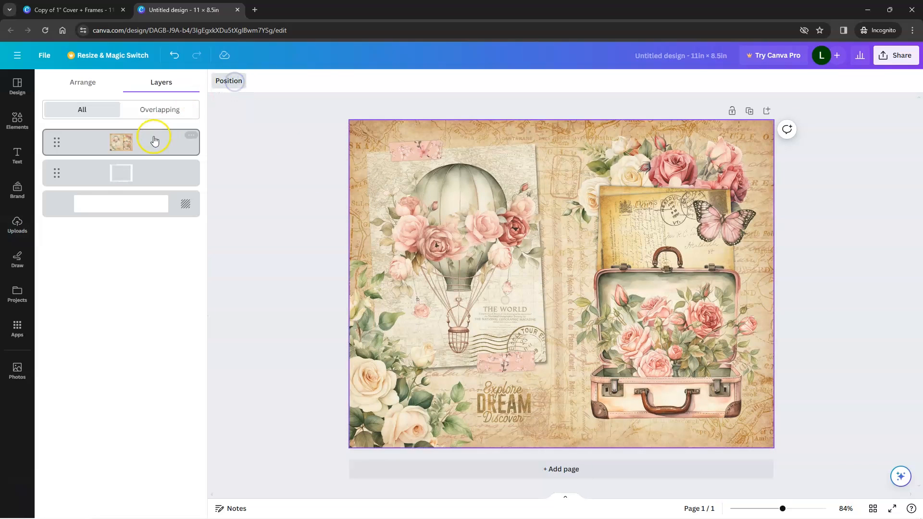
drag(152, 144, 150, 183)
key(ctrl+z)
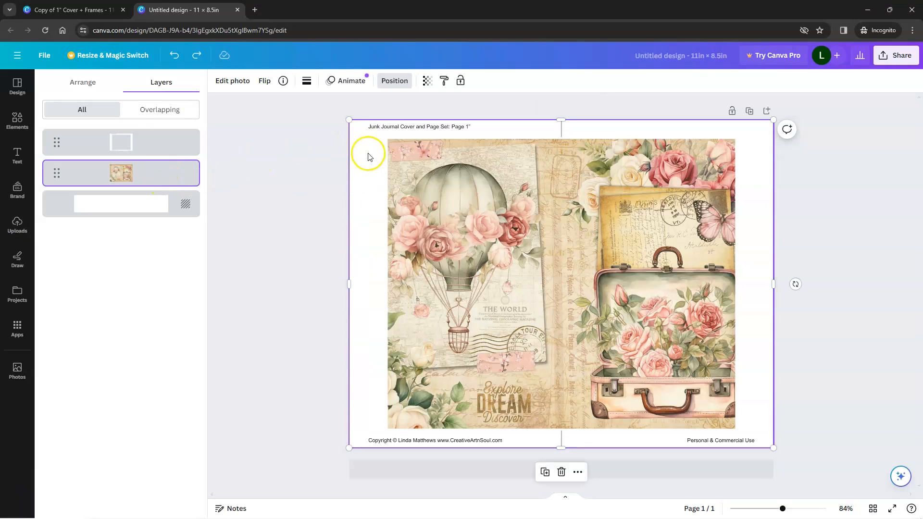
drag(353, 124, 373, 141)
drag(774, 447, 749, 430)
Upload the PageBorder-1.png border onto the page and enlarge it to fill the page
key(alt+Tab)
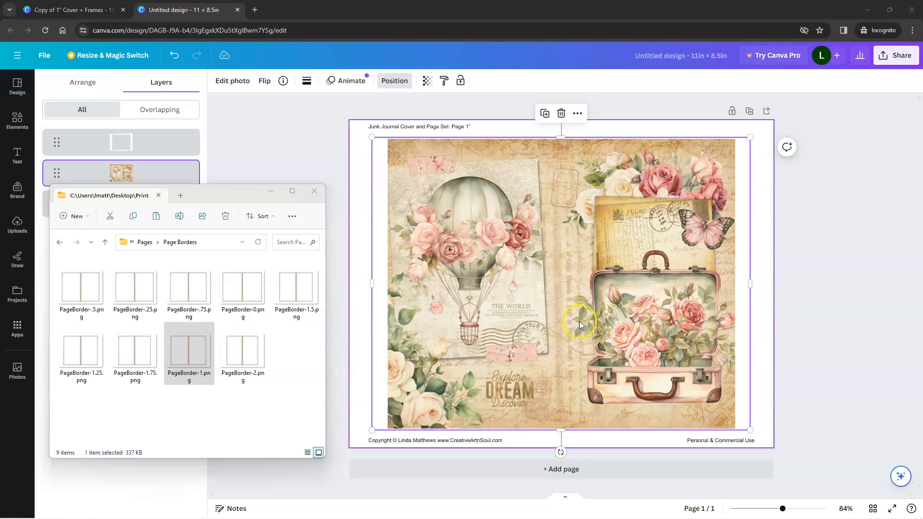
drag(189, 352, 487, 284)
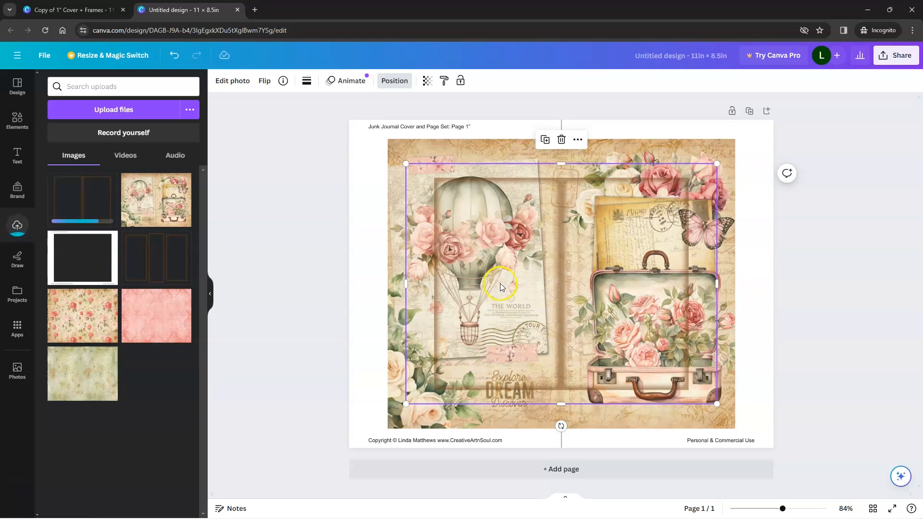
drag(538, 286, 482, 242)
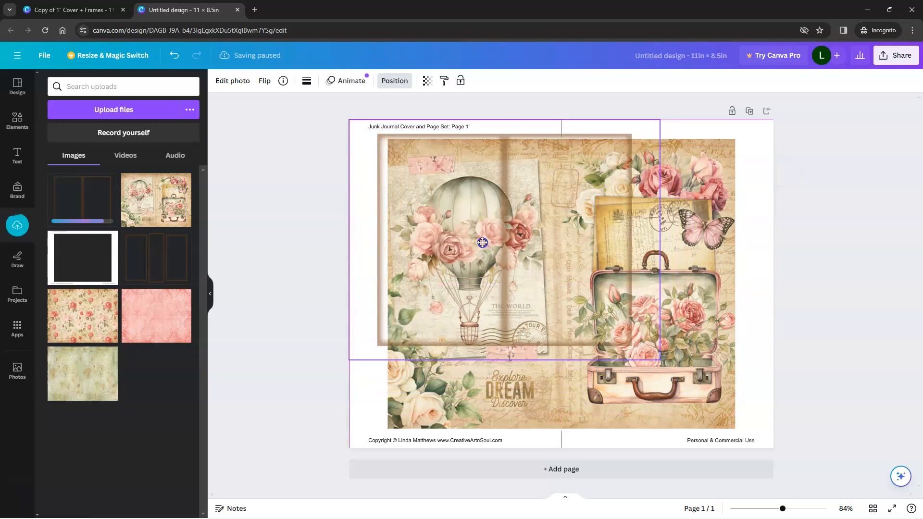
drag(660, 360, 772, 446)
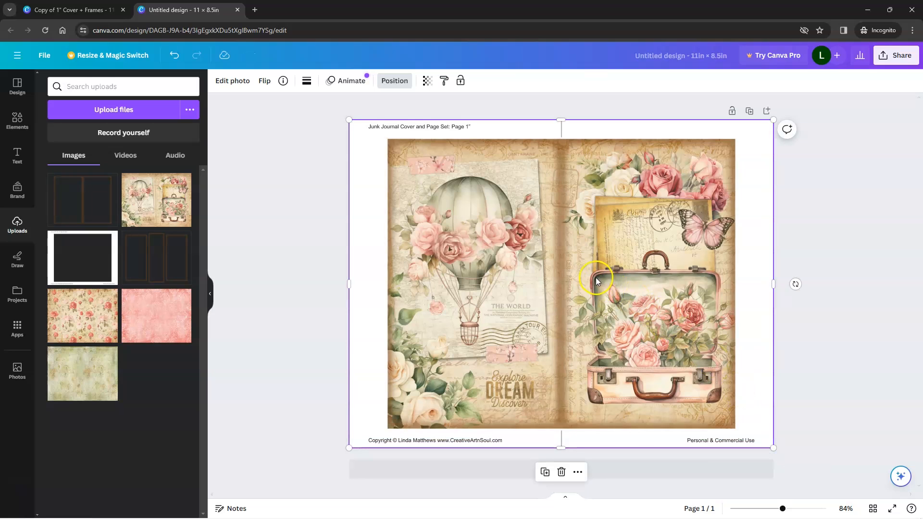
Set the page border's transparency to 50
click(427, 81)
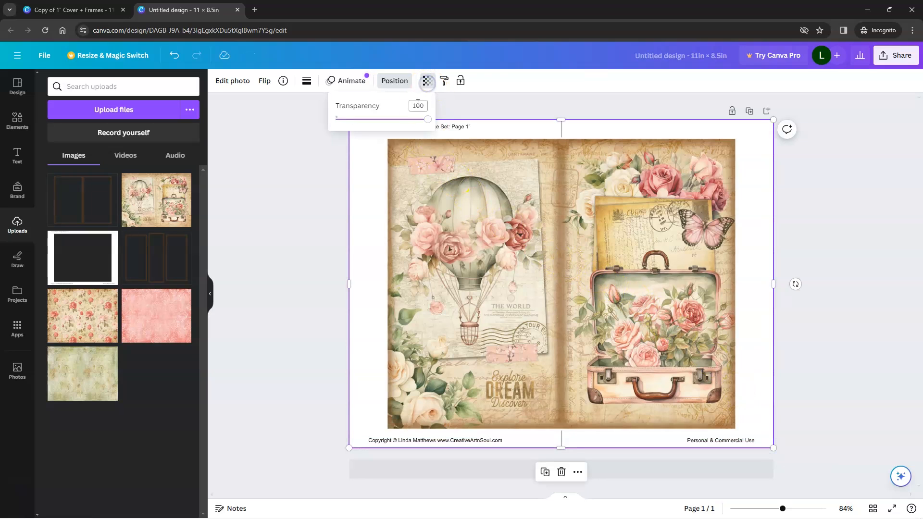
drag(427, 121, 401, 122)
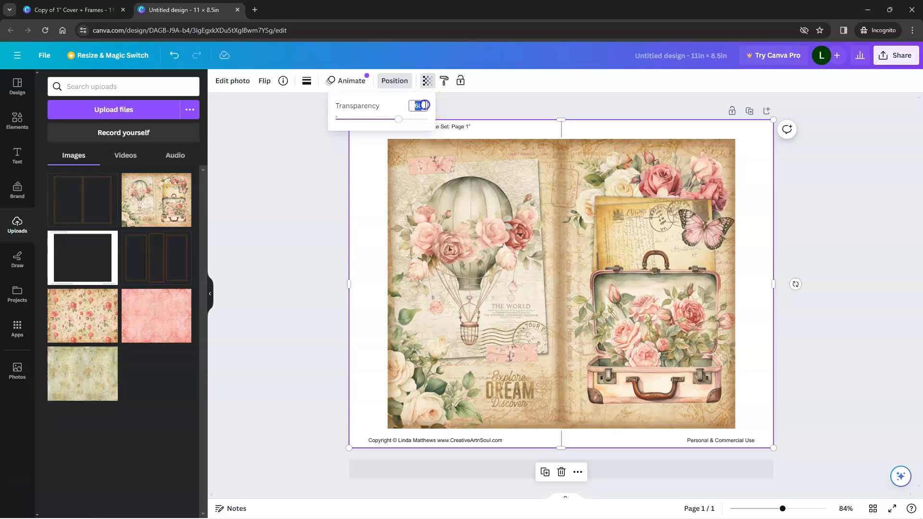
click(419, 109)
text(50)
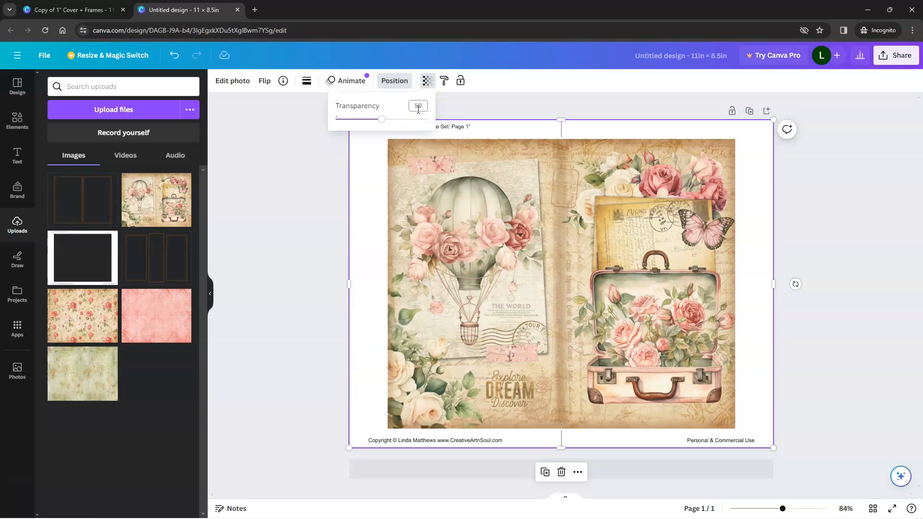
click(498, 130)
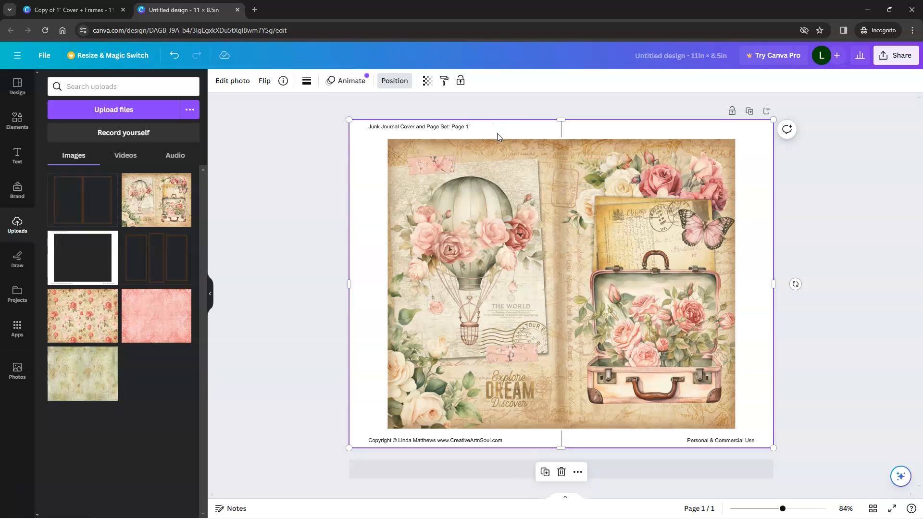
click(816, 130)
Download the balloon-and-suitcase page design as a JPG
click(903, 64)
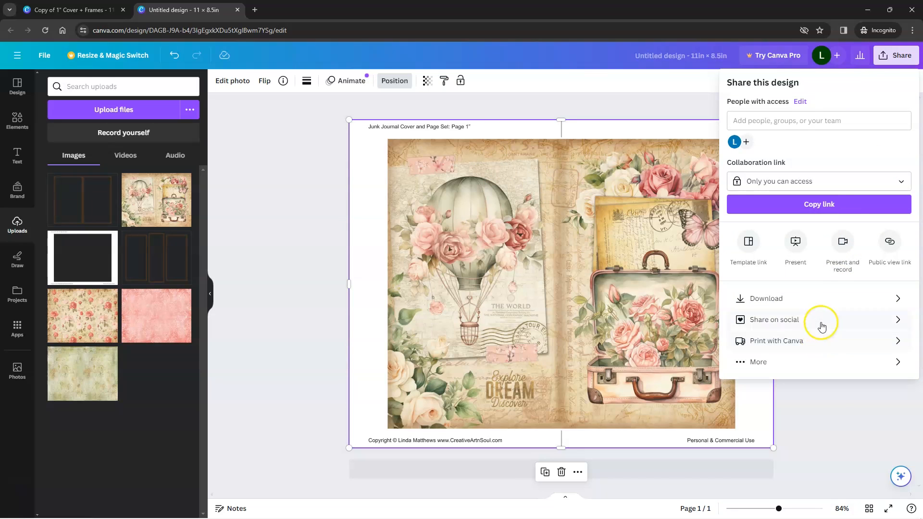
click(822, 296)
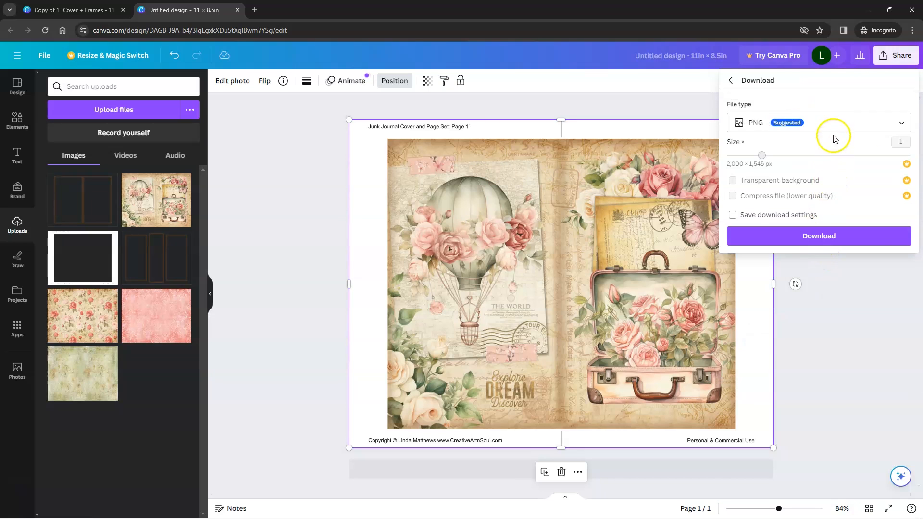
click(831, 124)
click(819, 149)
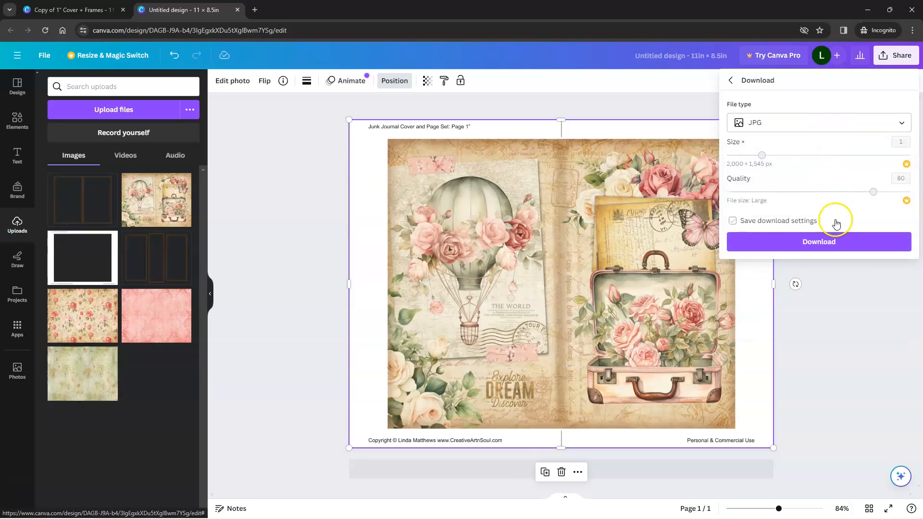